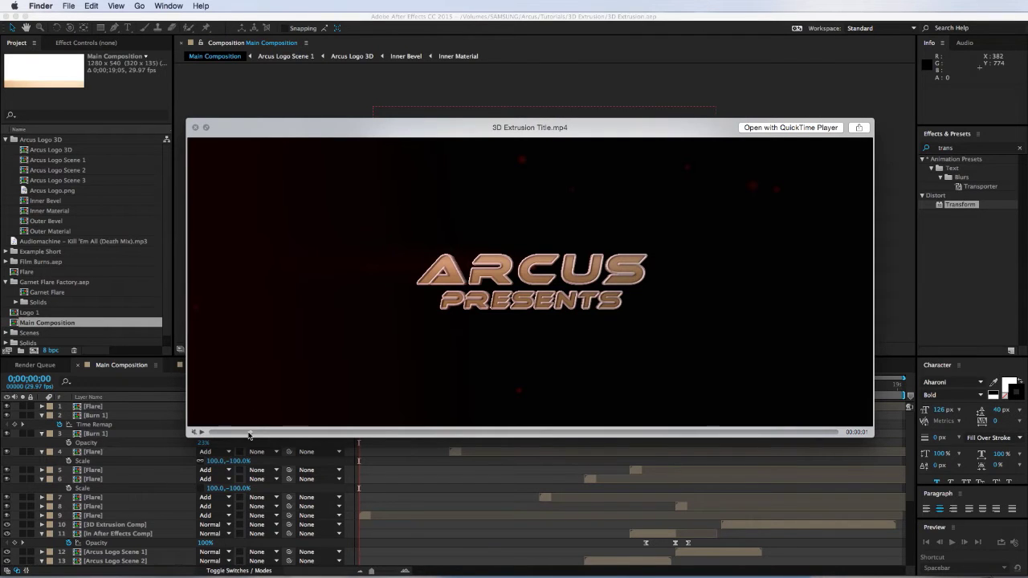
# Rewind the 3D Extrusion Title Quick Look video, play it, then pause and close the preview.
pyautogui.moveTo(249, 433); pyautogui.dragTo(213, 433)
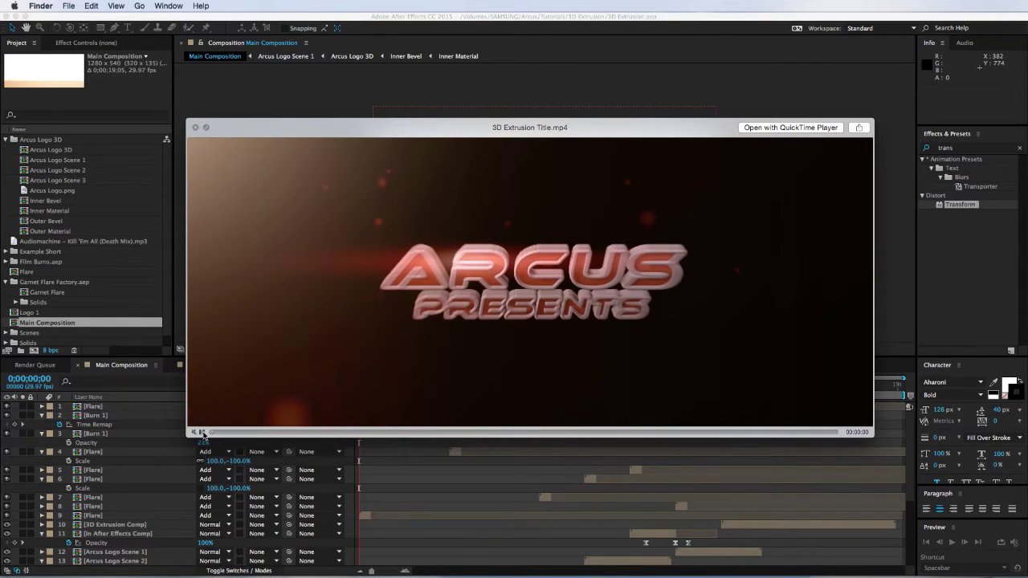
pyautogui.click(201, 432)
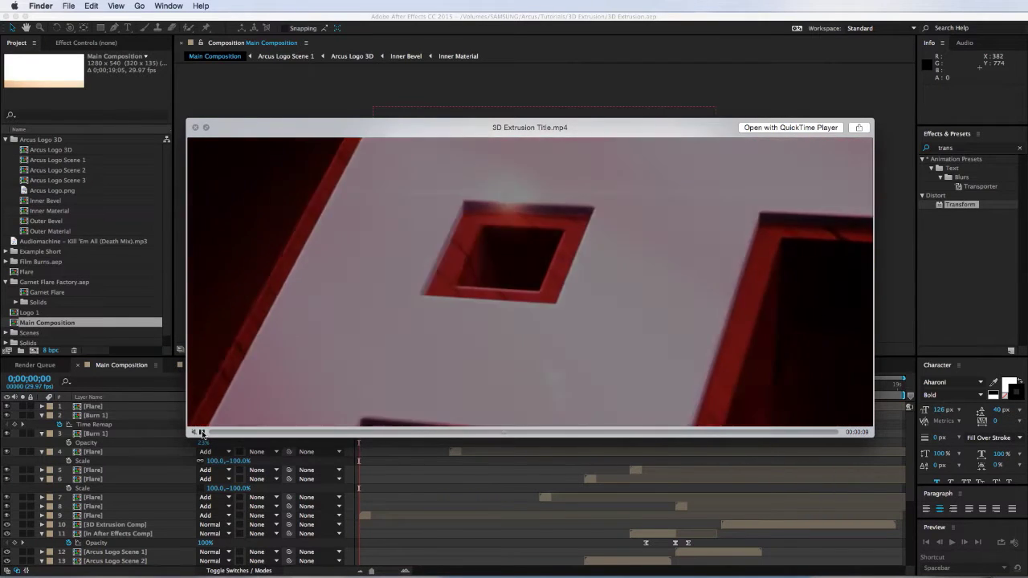
pyautogui.click(203, 433)
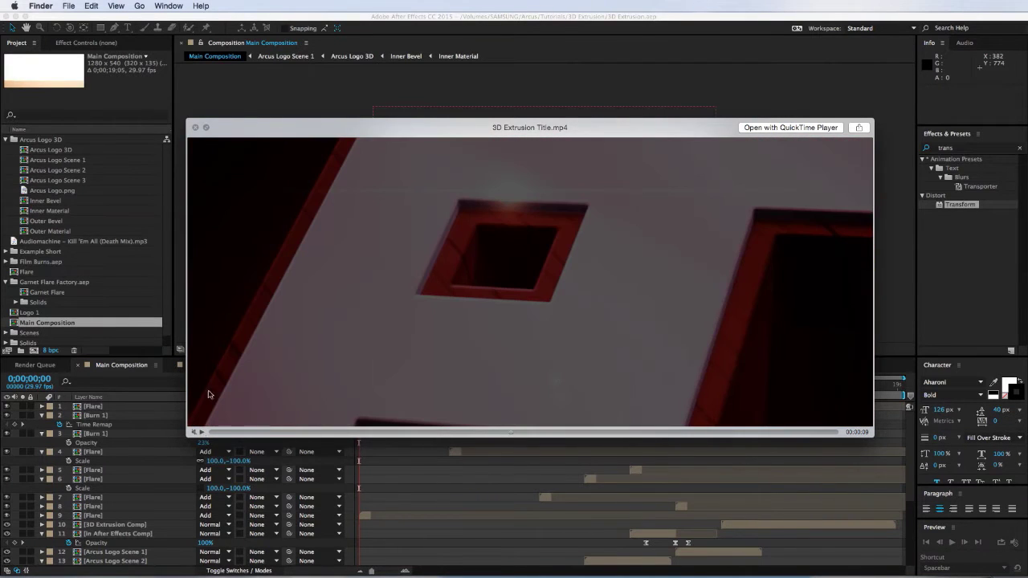
pyautogui.click(195, 128)
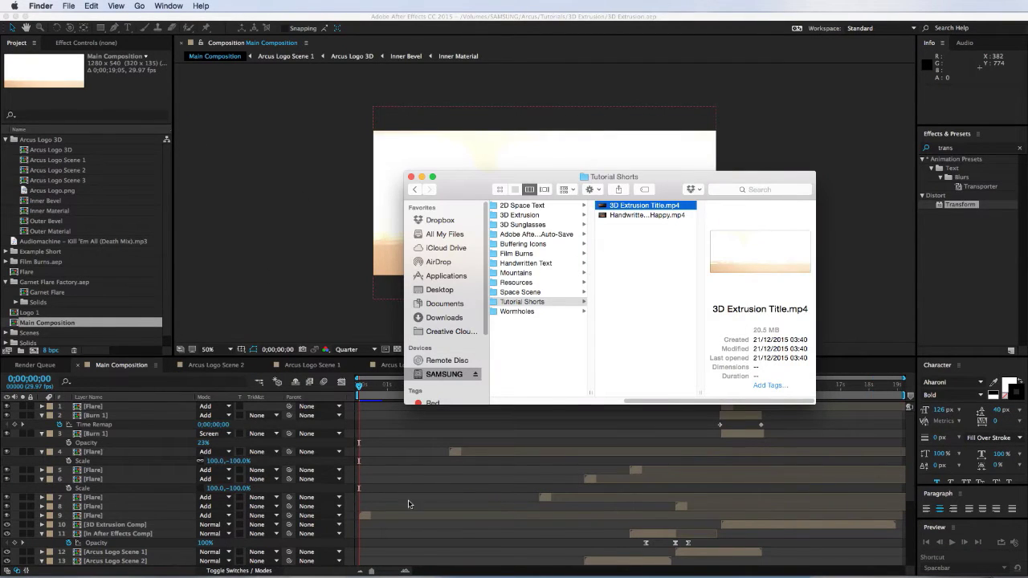
# Return to After Effects and view the Arcus Logo Scene 2 composition at frame 0;00;00;05.
pyautogui.click(417, 470)
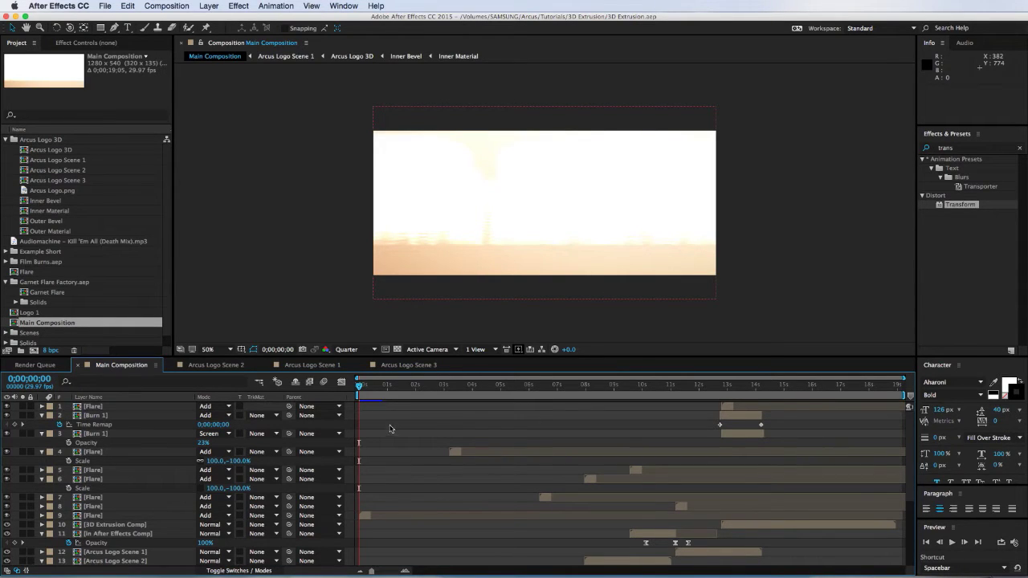
pyautogui.click(234, 367)
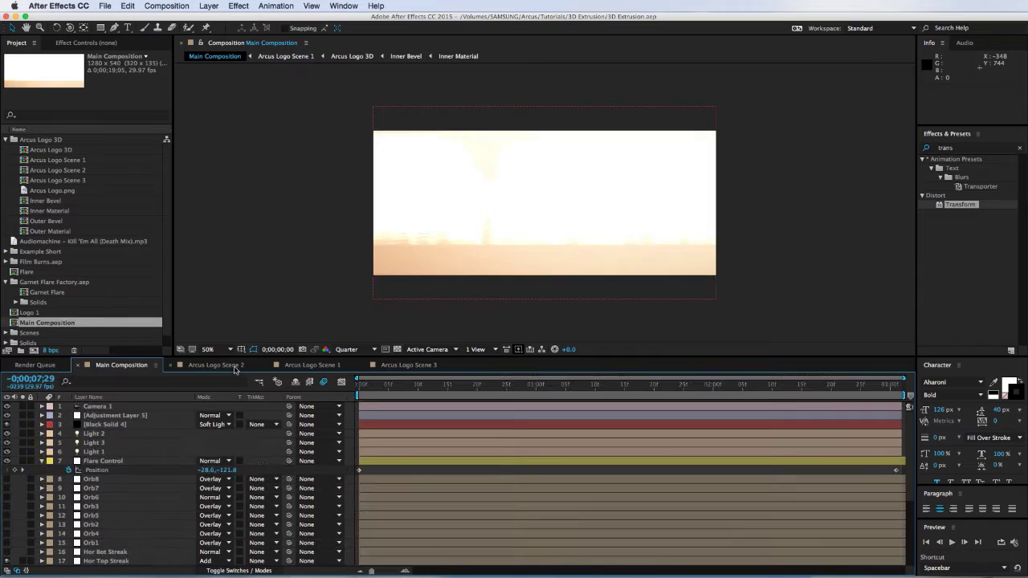
pyautogui.click(387, 386)
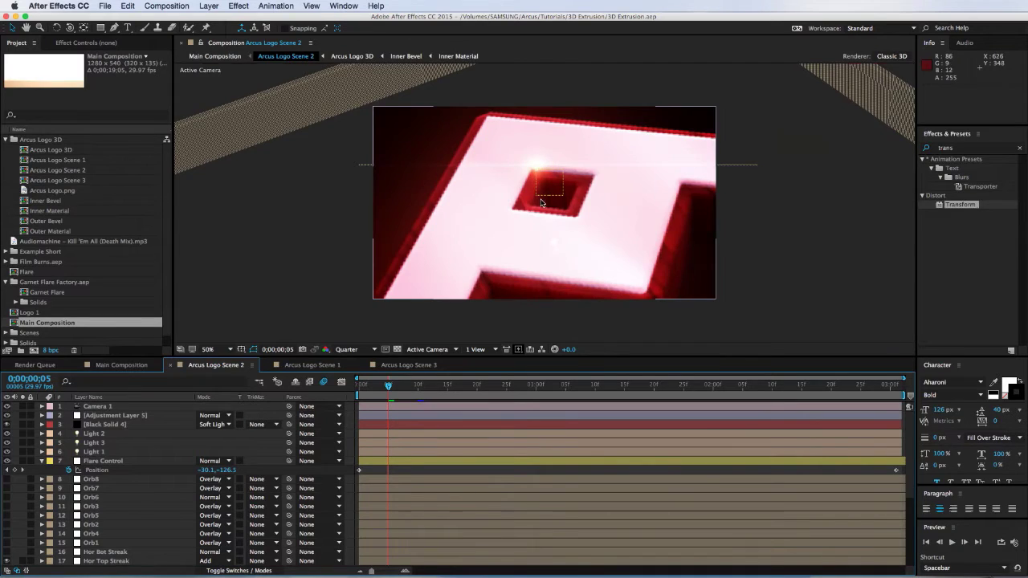
pyautogui.scroll(2, 540, 216)
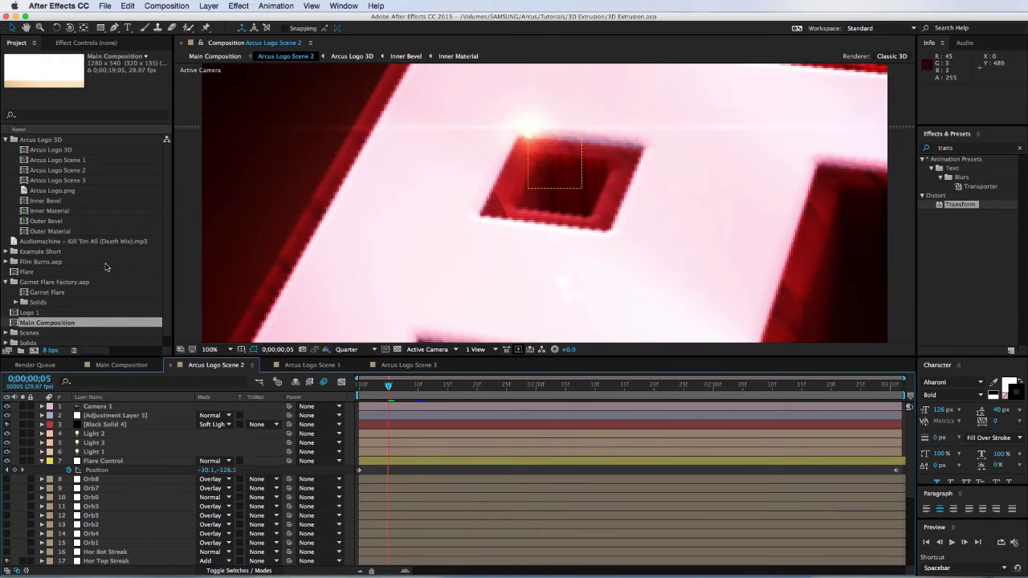
# Open Arcus Pres. Comp from Main Composition at Half resolution and 100% zoom.
pyautogui.click(105, 367)
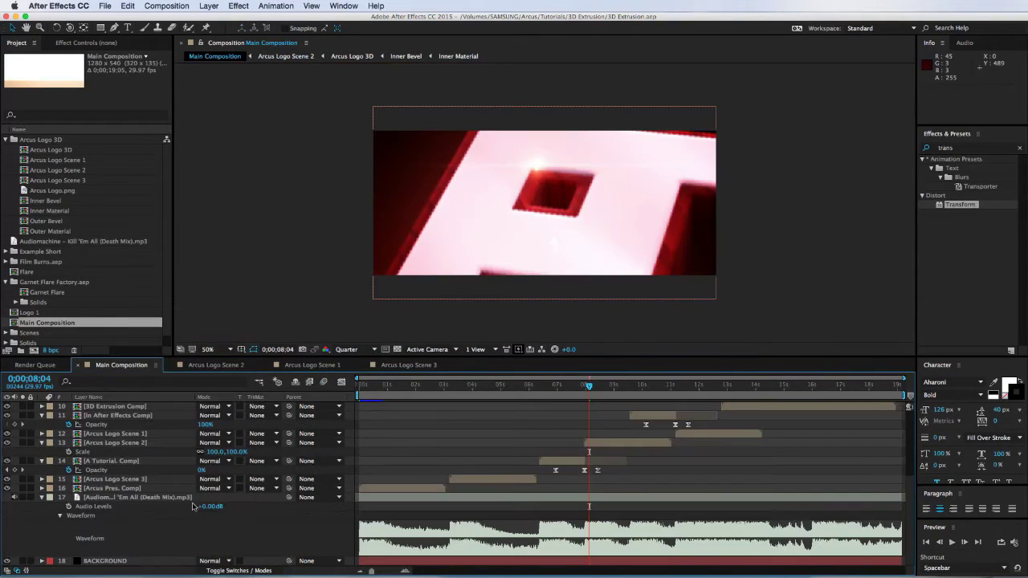
pyautogui.doubleClick(131, 495)
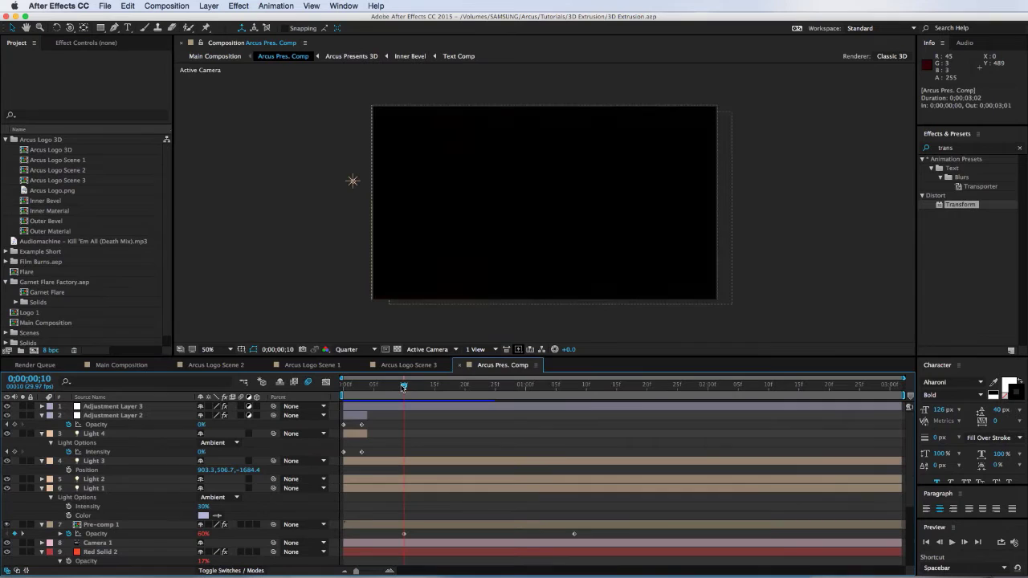
pyautogui.click(361, 351)
pyautogui.click(352, 389)
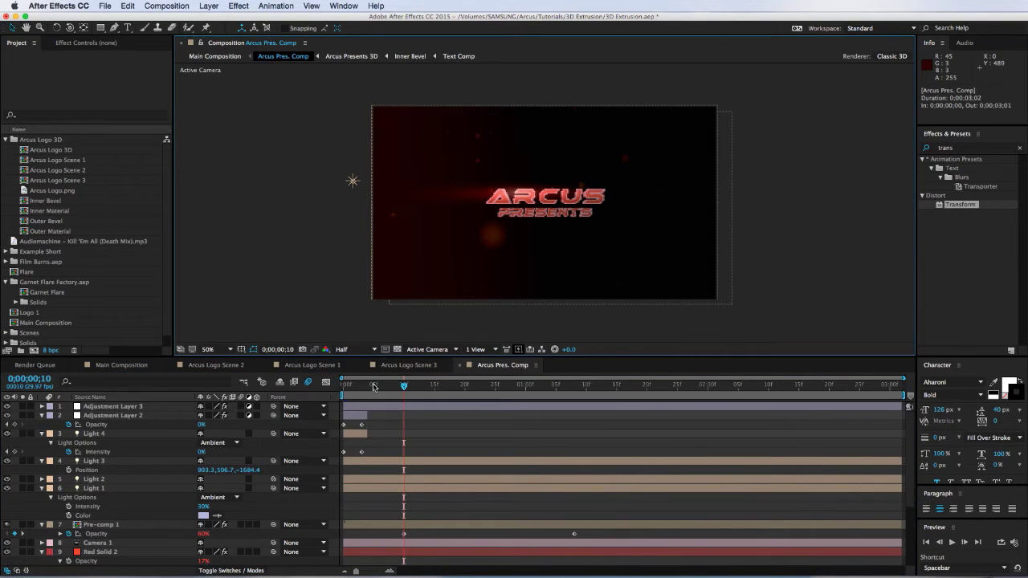
pyautogui.press('/')
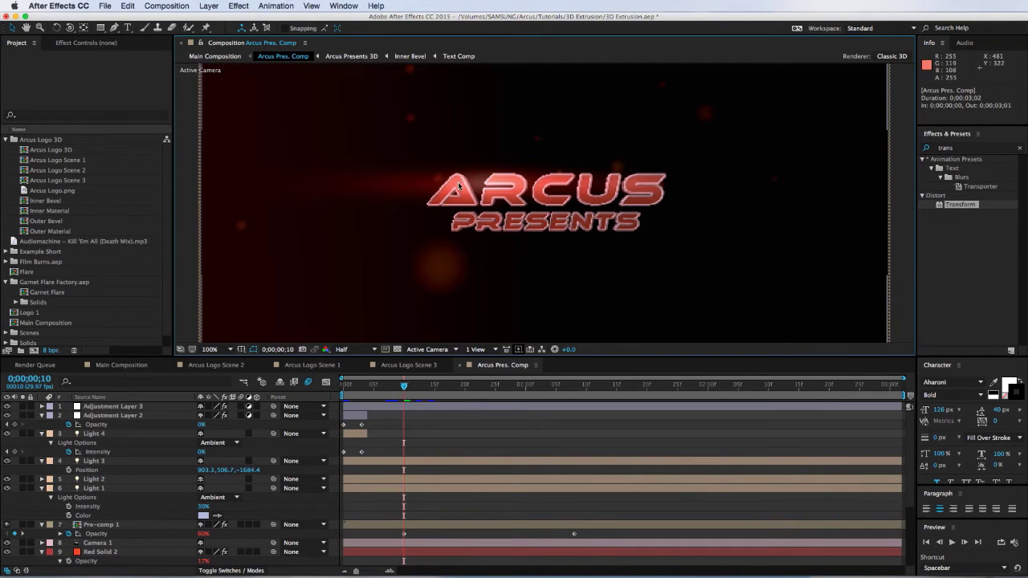
# Start a new empty project without saving the old one.
pyautogui.click(105, 6)
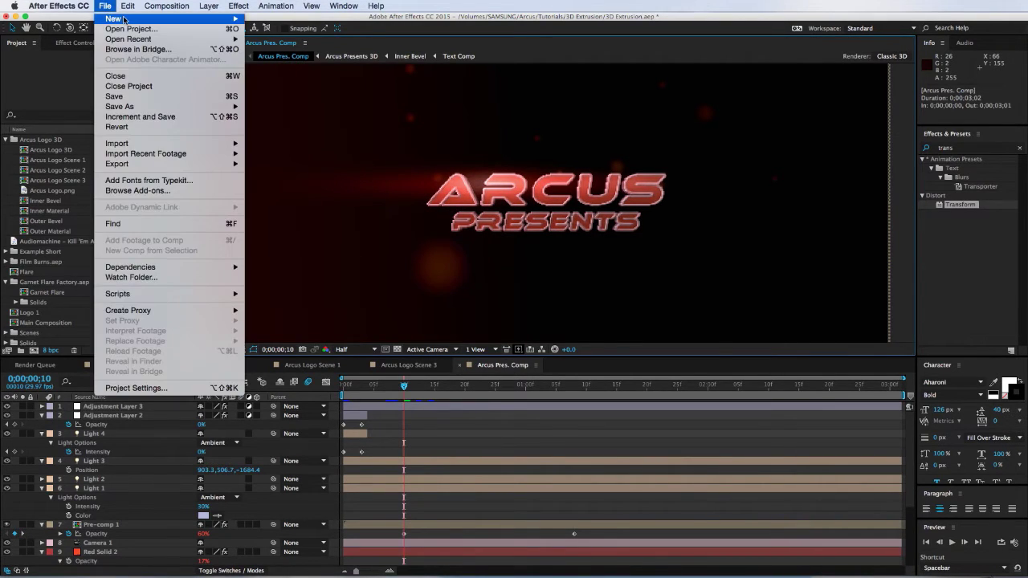
pyautogui.moveTo(147, 19)
pyautogui.click(273, 19)
pyautogui.click(482, 312)
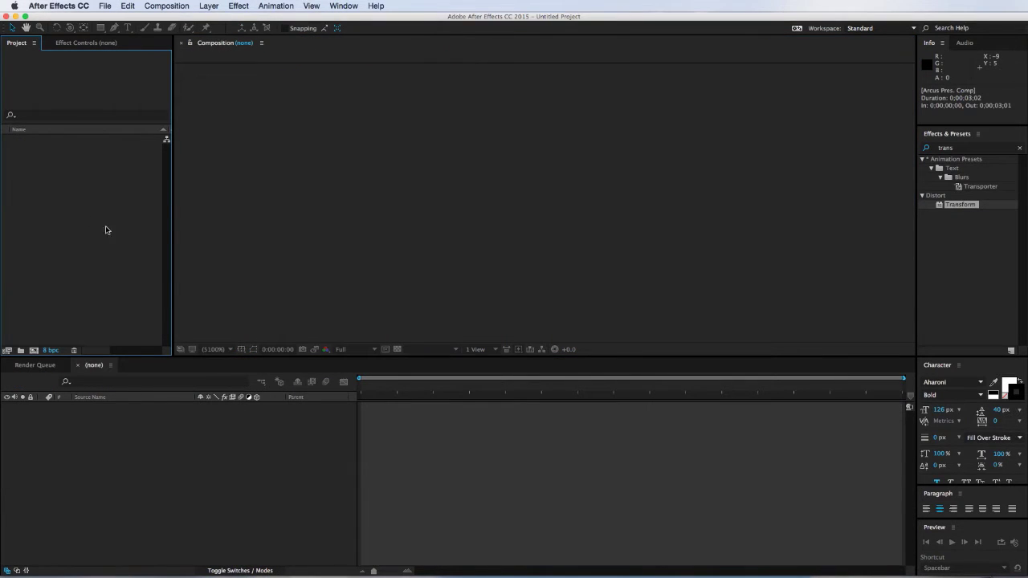
# Create a new composition named Text Comp and view it at 50%.
pyautogui.rightClick(86, 214)
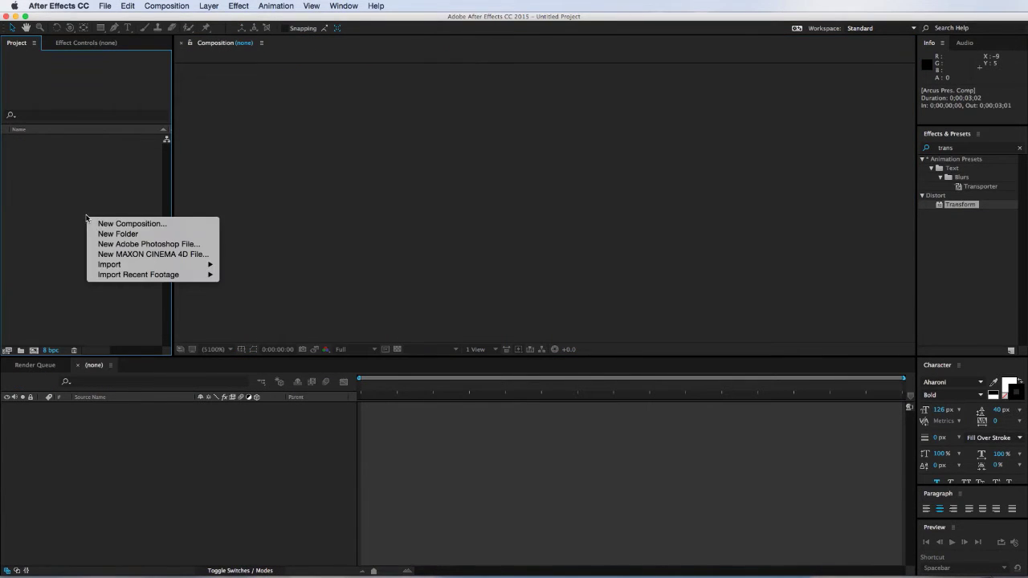
pyautogui.click(95, 223)
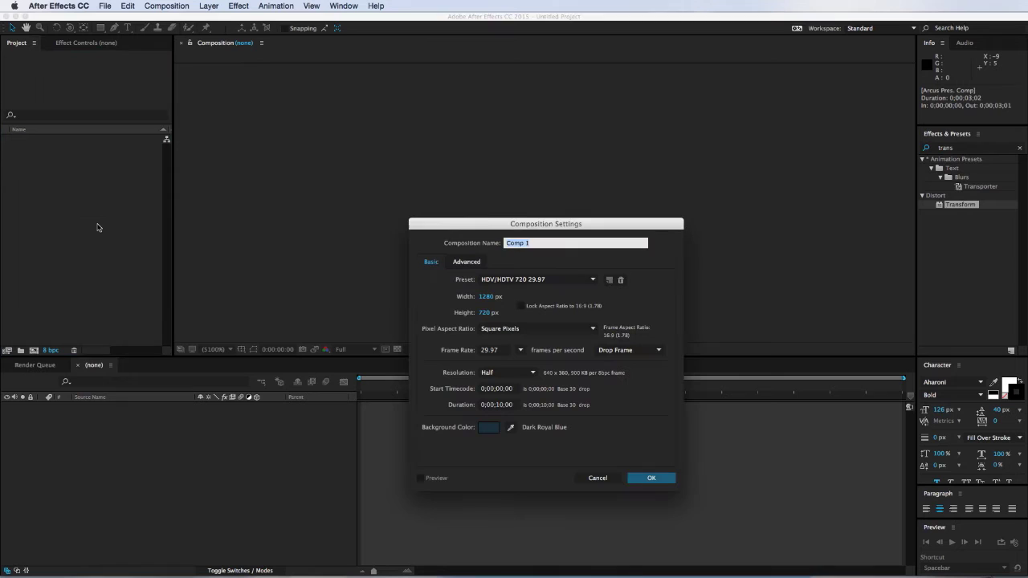
pyautogui.write('Text')
pyautogui.press('Return')
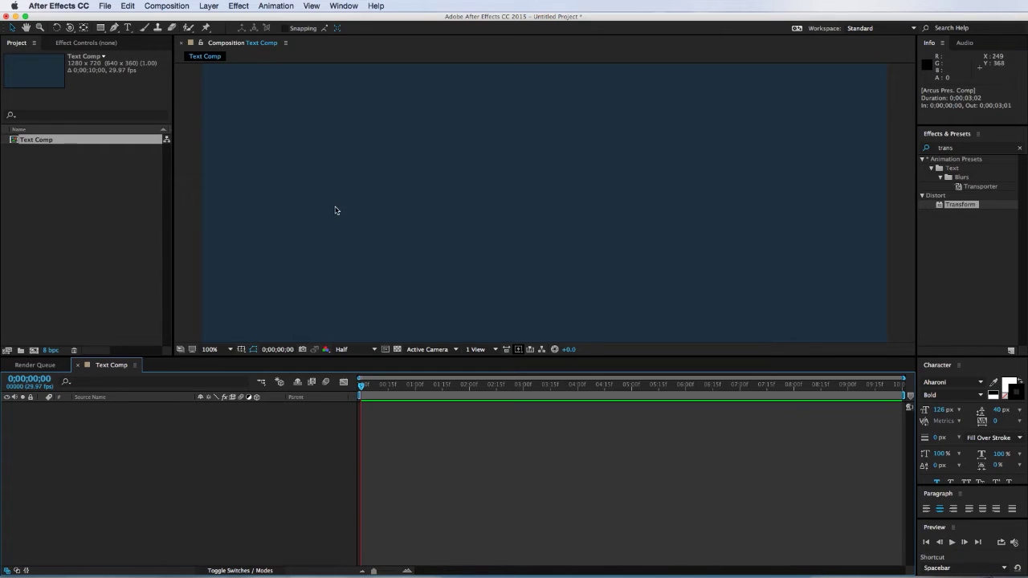
pyautogui.press(',')
pyautogui.press(',')
# Add an ARCUS text layer, centre its anchor point, and centre it in the frame.
pyautogui.click(126, 28)
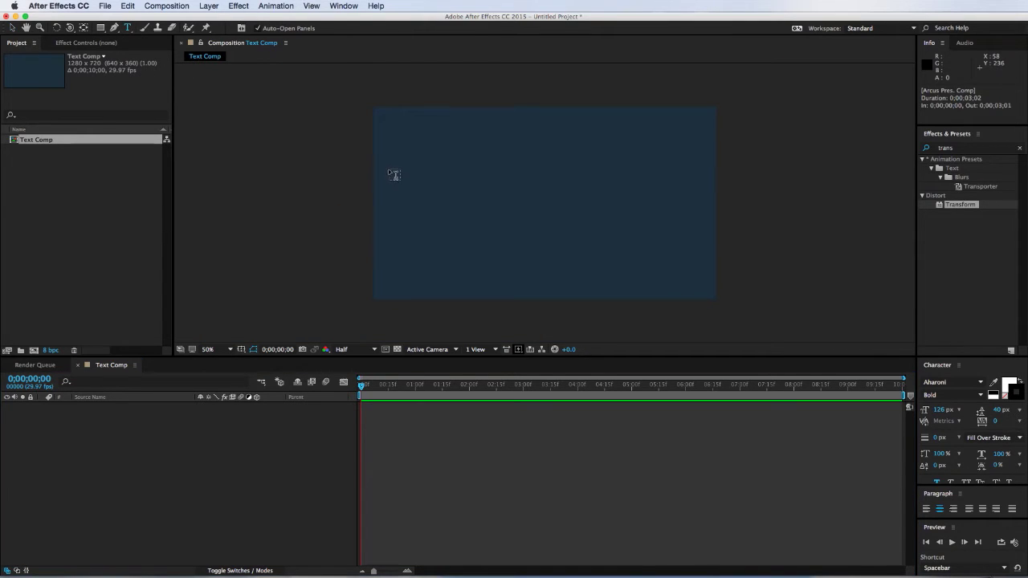
pyautogui.click(442, 197)
pyautogui.write('ARCUS')
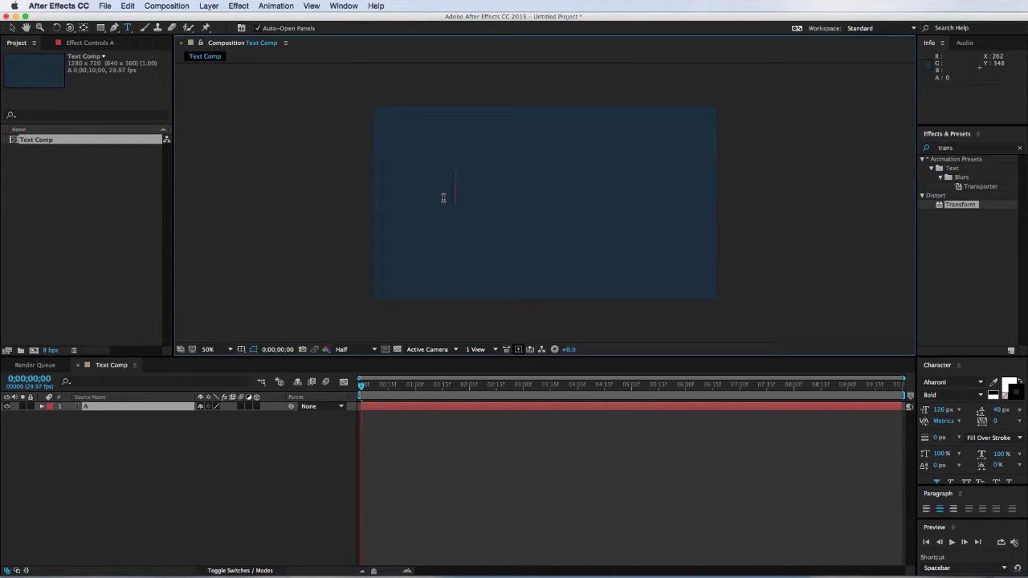
pyautogui.click(450, 408)
pyautogui.click(84, 28)
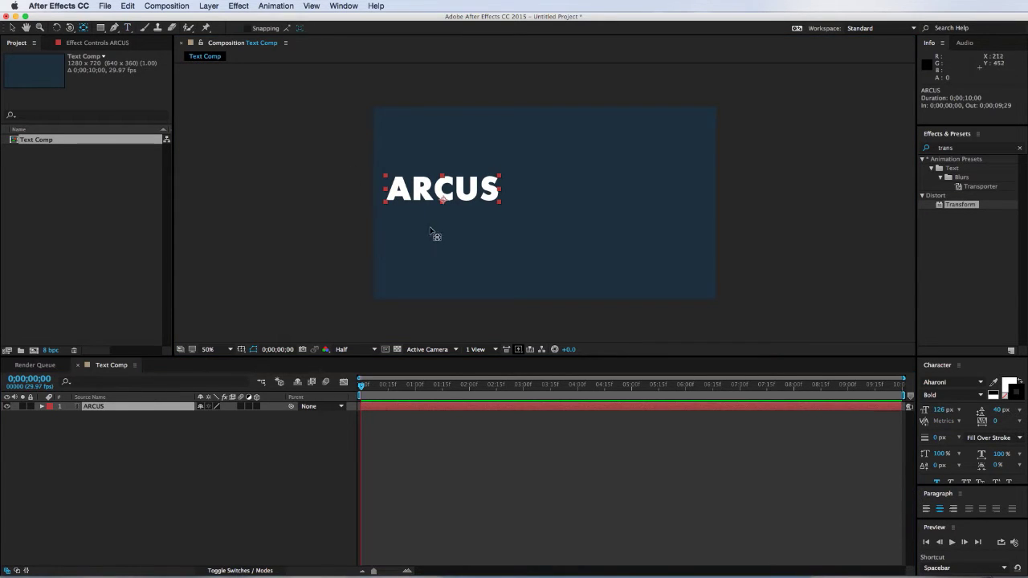
pyautogui.moveTo(448, 207); pyautogui.dragTo(441, 189)
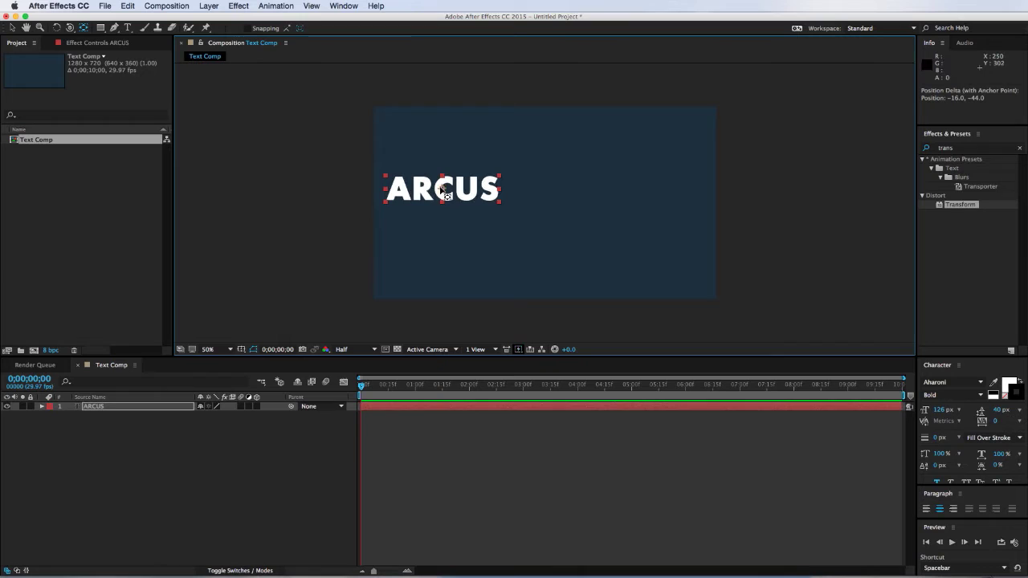
pyautogui.press('super+Home')
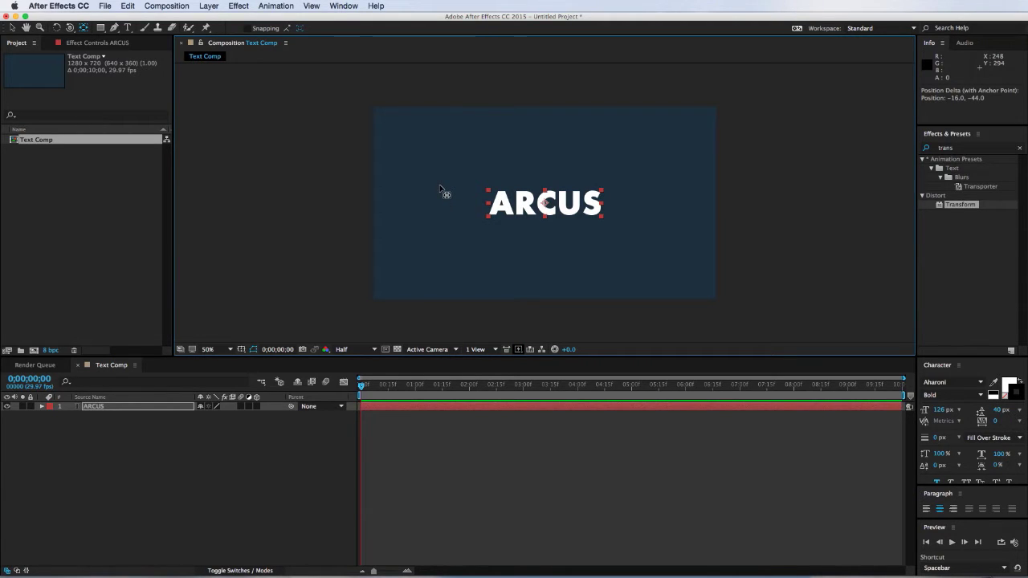
# Create a new composition named Material 1.
pyautogui.click(13, 172)
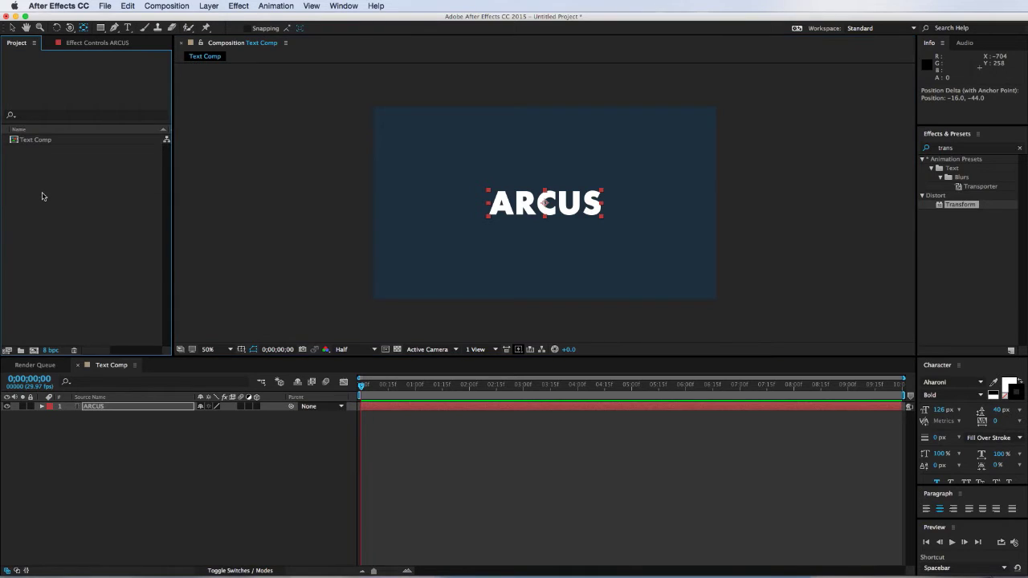
pyautogui.rightClick(44, 196)
pyautogui.click(65, 202)
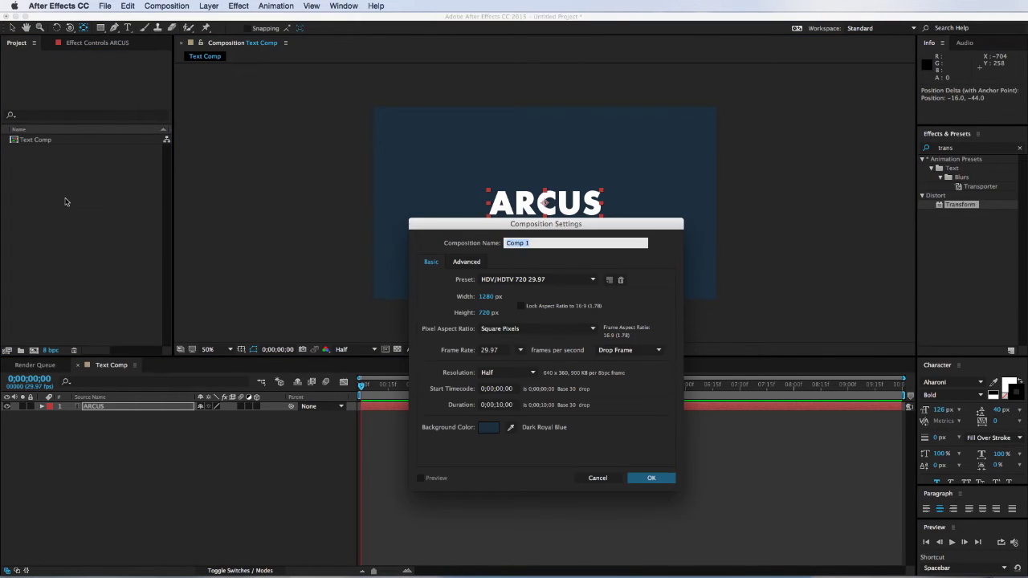
pyautogui.write('Me')
pyautogui.write('terial 1')
pyautogui.press('Return')
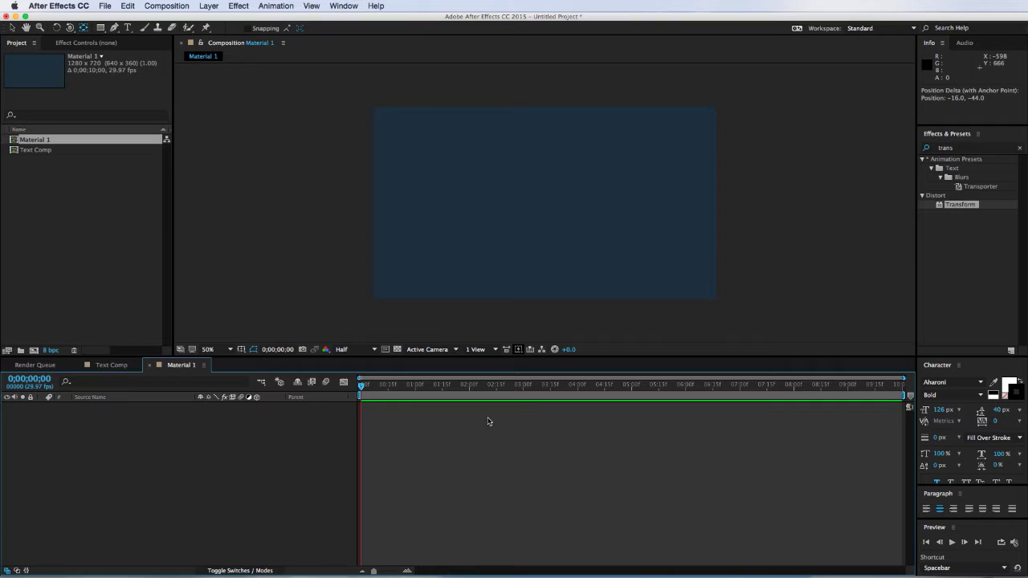
# Add a full-frame solid in a muted gray-red colour (Medium Gray-Red Solid 1).
pyautogui.rightClick(477, 426)
pyautogui.moveTo(496, 434)
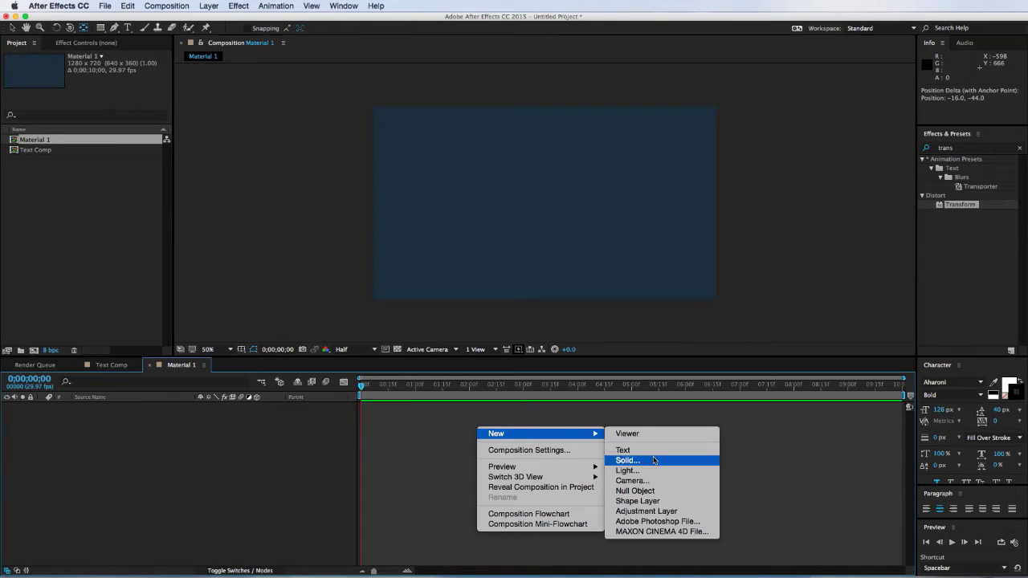
pyautogui.click(627, 460)
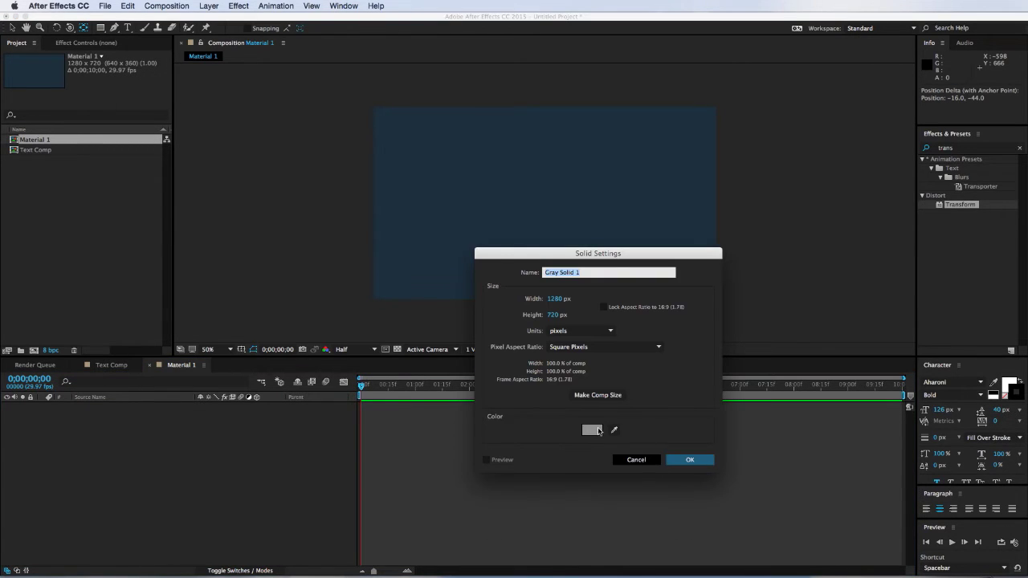
pyautogui.click(591, 429)
pyautogui.moveTo(313, 296)
pyautogui.mouseDown()
pyautogui.moveTo(282, 315)
pyautogui.moveTo(281, 299)
pyautogui.mouseUp()
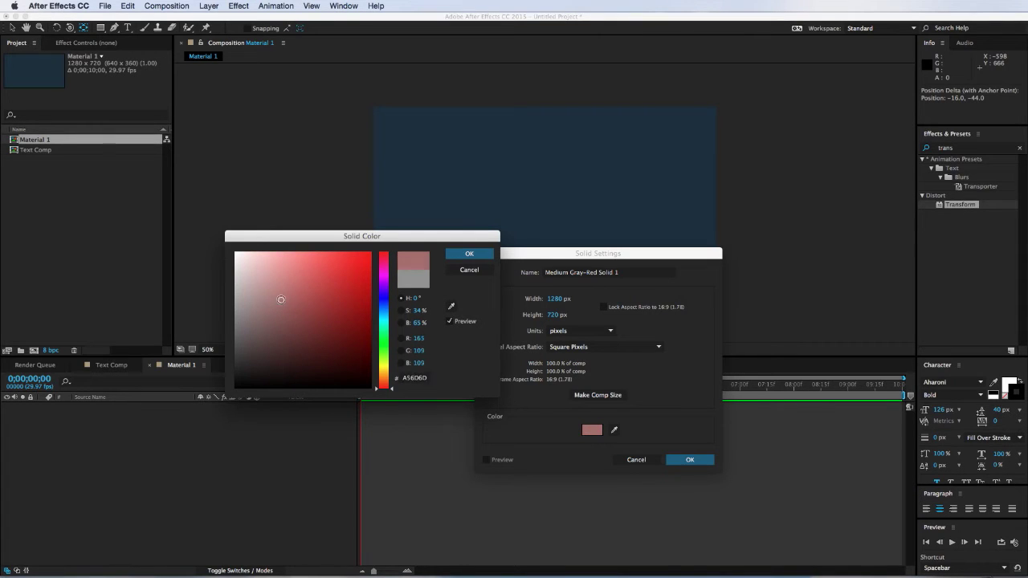
pyautogui.click(469, 254)
pyautogui.click(689, 459)
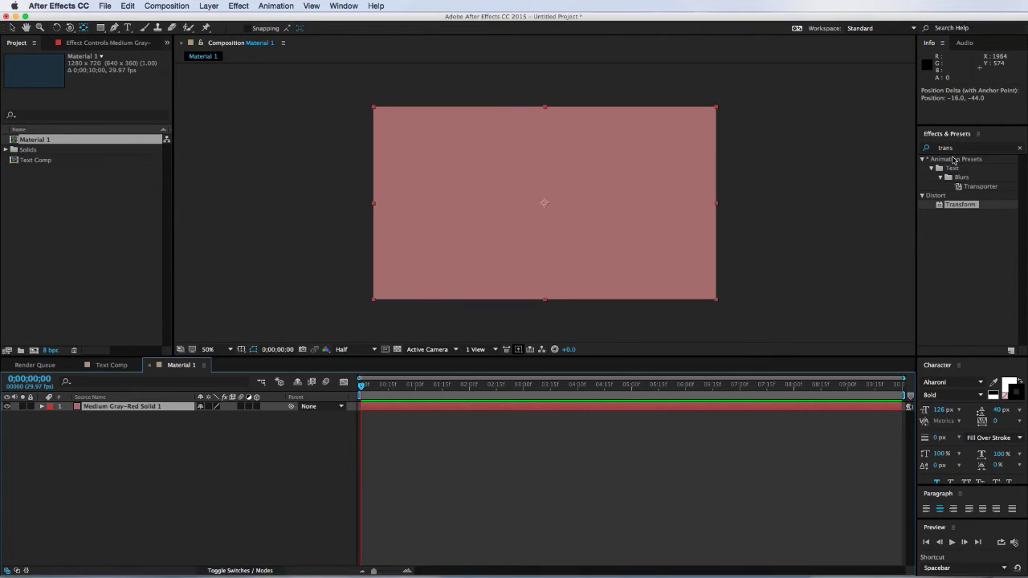
# Apply Fractal Noise in Multiply mode, non-uniformly scaled to Scale Width 599, with raised Brightness.
pyautogui.click(955, 147)
pyautogui.write('fractal')
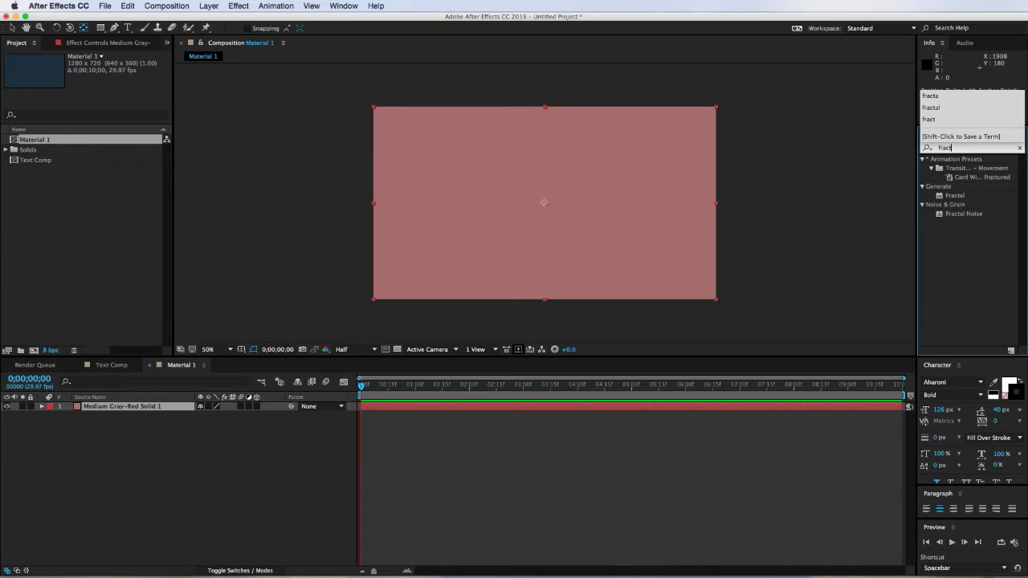
pyautogui.doubleClick(962, 187)
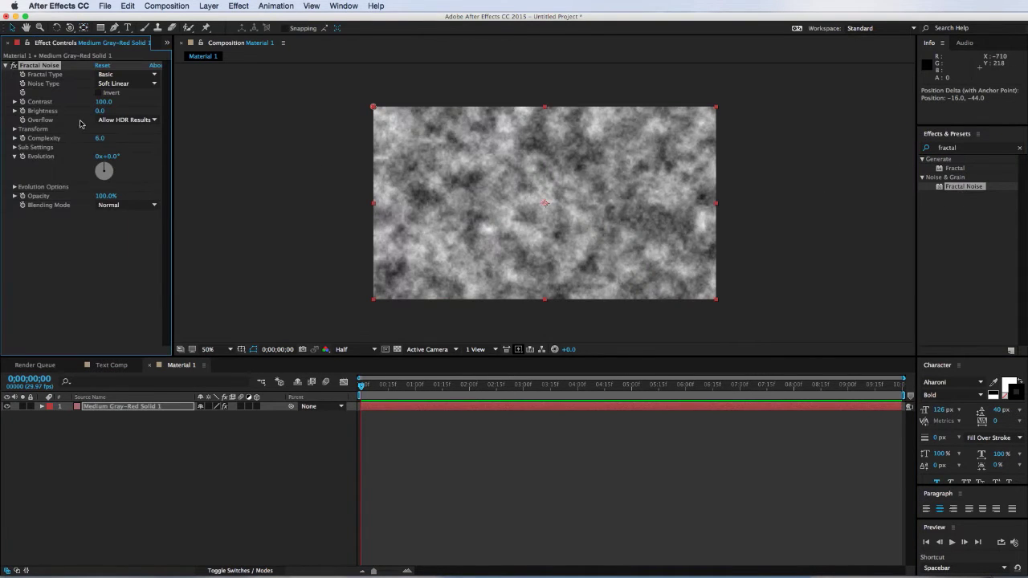
pyautogui.click(114, 206)
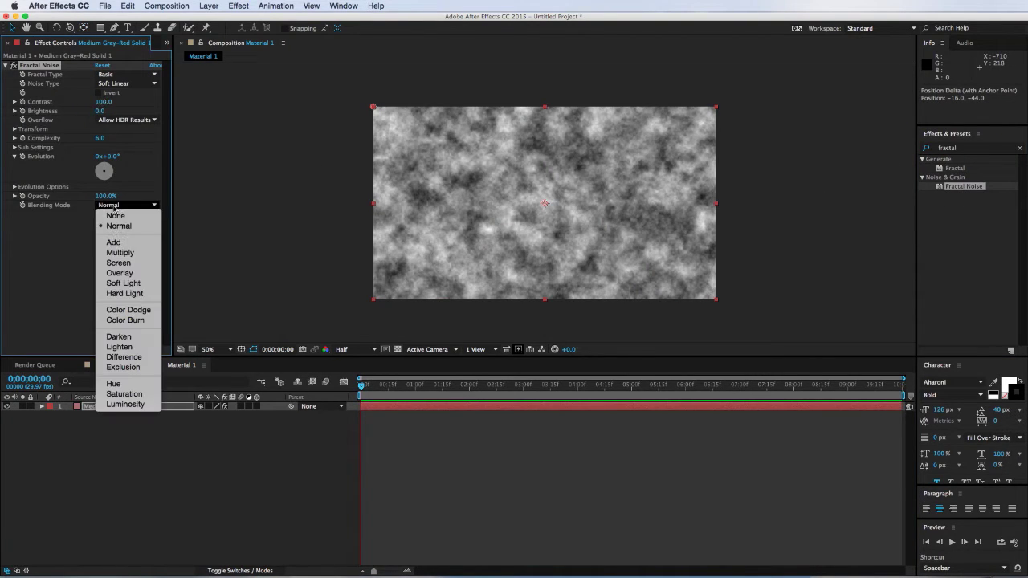
pyautogui.click(114, 254)
pyautogui.click(15, 129)
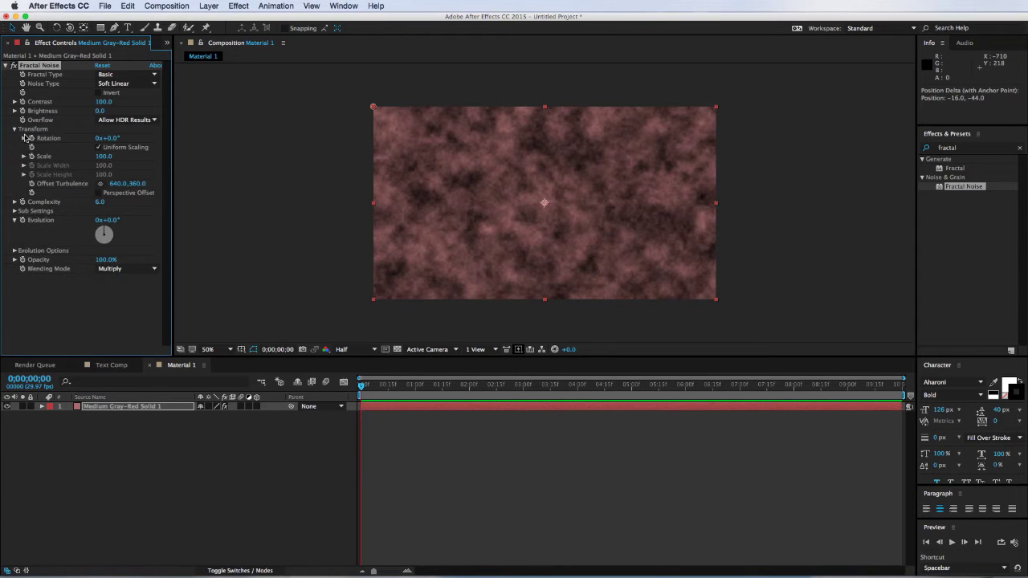
pyautogui.click(99, 147)
pyautogui.moveTo(128, 166)
pyautogui.mouseDown()
pyautogui.moveTo(335, 163)
pyautogui.moveTo(126, 171)
pyautogui.moveTo(50, 190)
pyautogui.mouseUp()
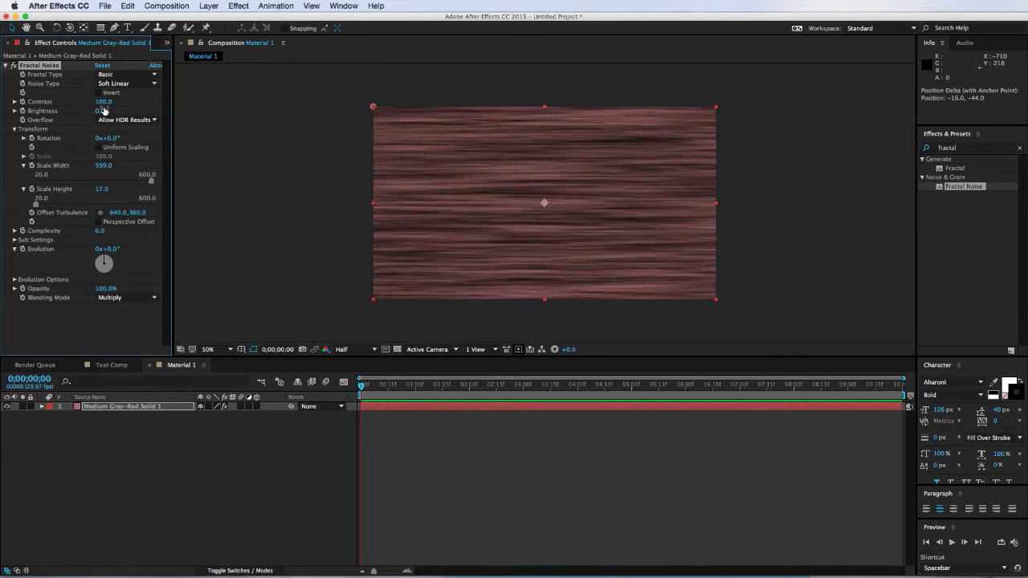
pyautogui.moveTo(102, 111)
pyautogui.mouseDown()
pyautogui.moveTo(80, 114)
pyautogui.moveTo(140, 115)
pyautogui.moveTo(99, 114)
pyautogui.moveTo(104, 106)
pyautogui.moveTo(87, 102)
pyautogui.mouseUp()
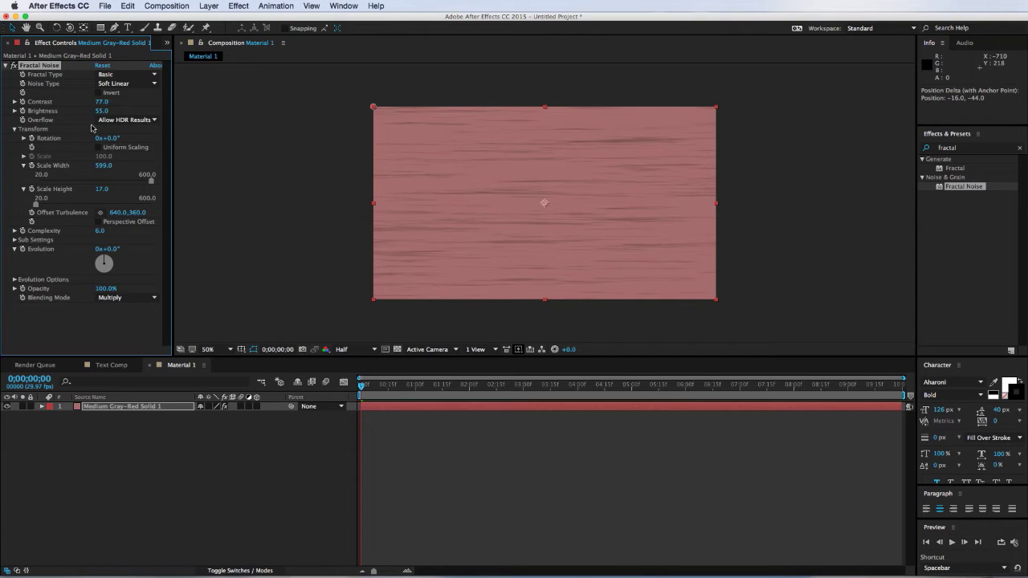
# Add a Transform effect rotating the texture -30° and scaling it to 184.
pyautogui.click(971, 148)
pyautogui.write('trans')
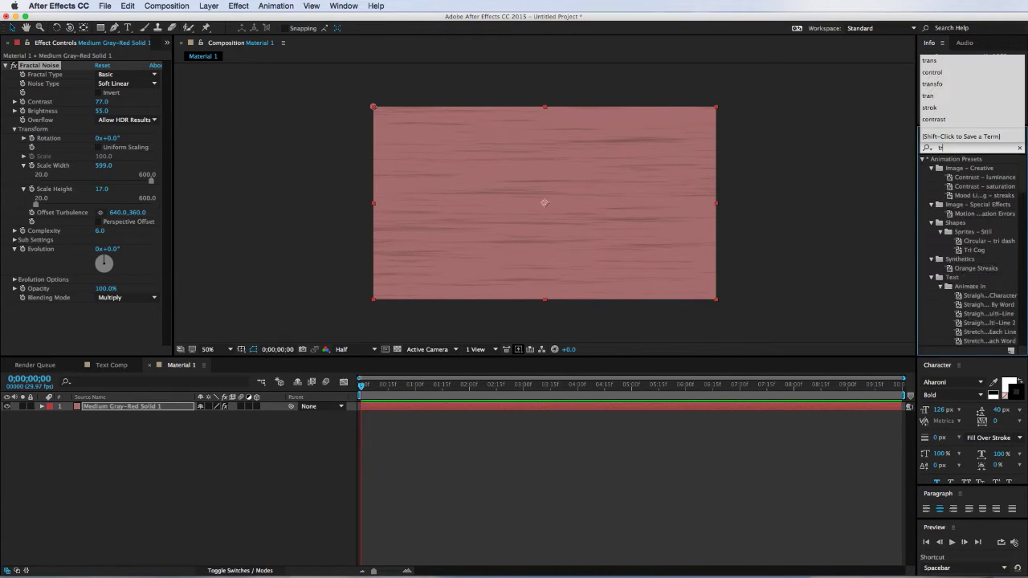
pyautogui.click(960, 204)
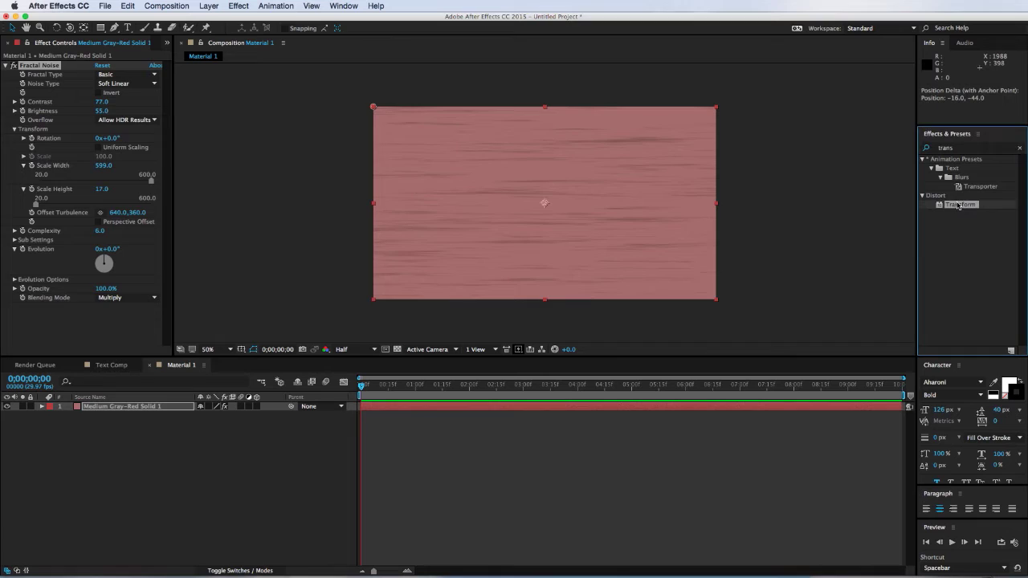
pyautogui.doubleClick(957, 206)
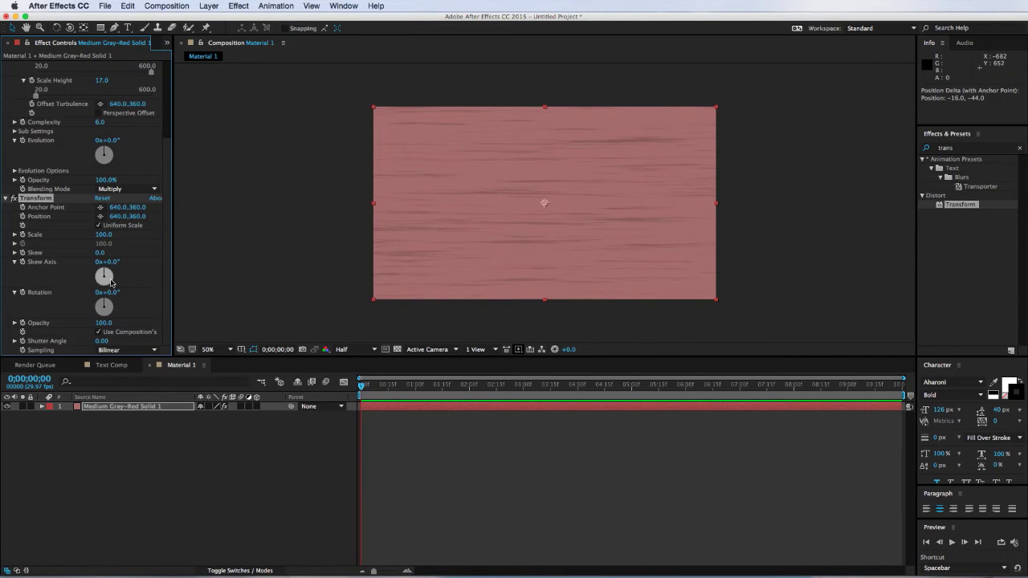
pyautogui.moveTo(109, 298); pyautogui.dragTo(100, 299)
pyautogui.moveTo(104, 234); pyautogui.dragTo(149, 235)
pyautogui.click(554, 491)
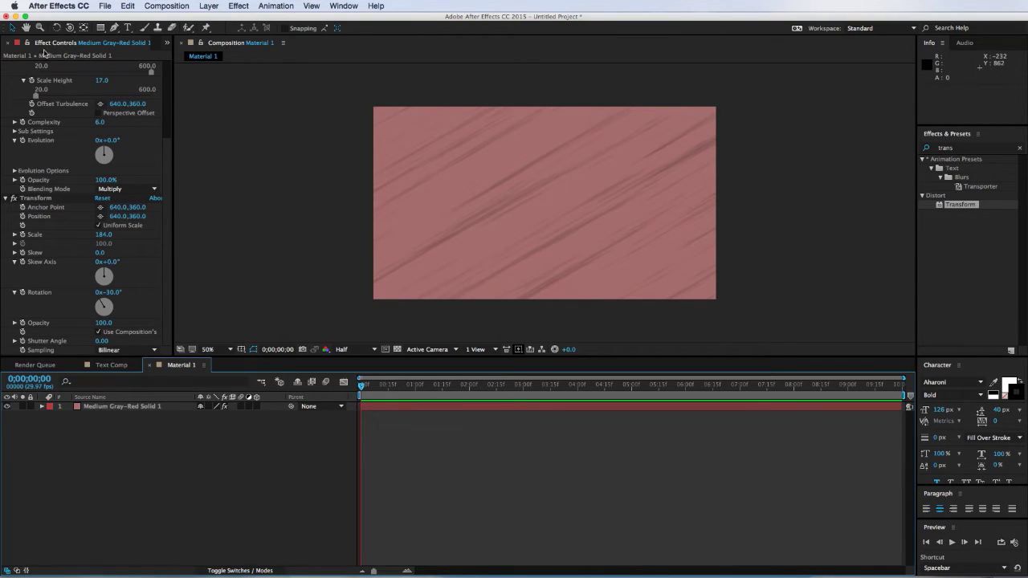
# Build a new composition from Text Comp in the Project panel and name it Bevel 1 (Red).
pyautogui.click(166, 43)
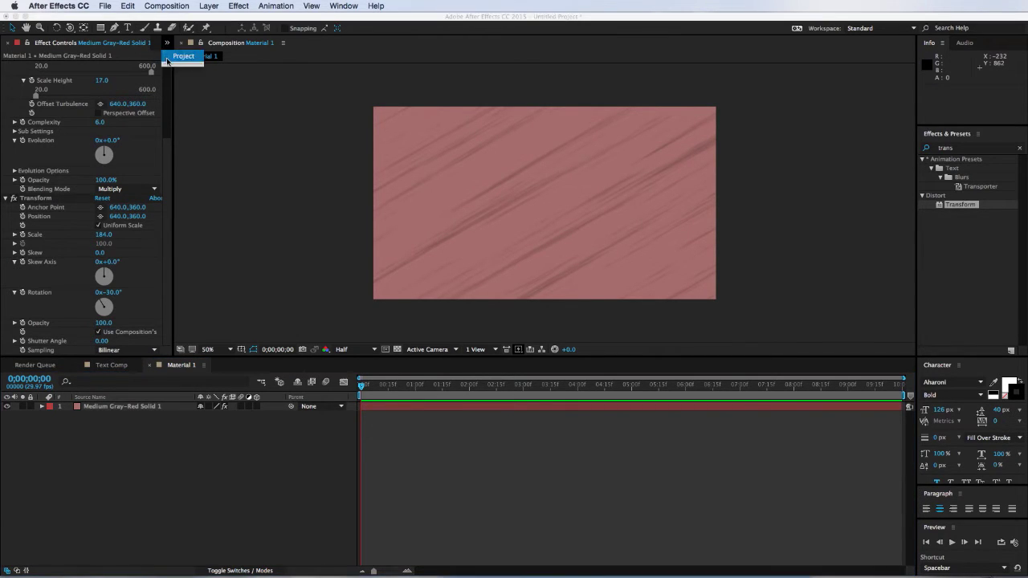
pyautogui.click(171, 63)
pyautogui.click(78, 196)
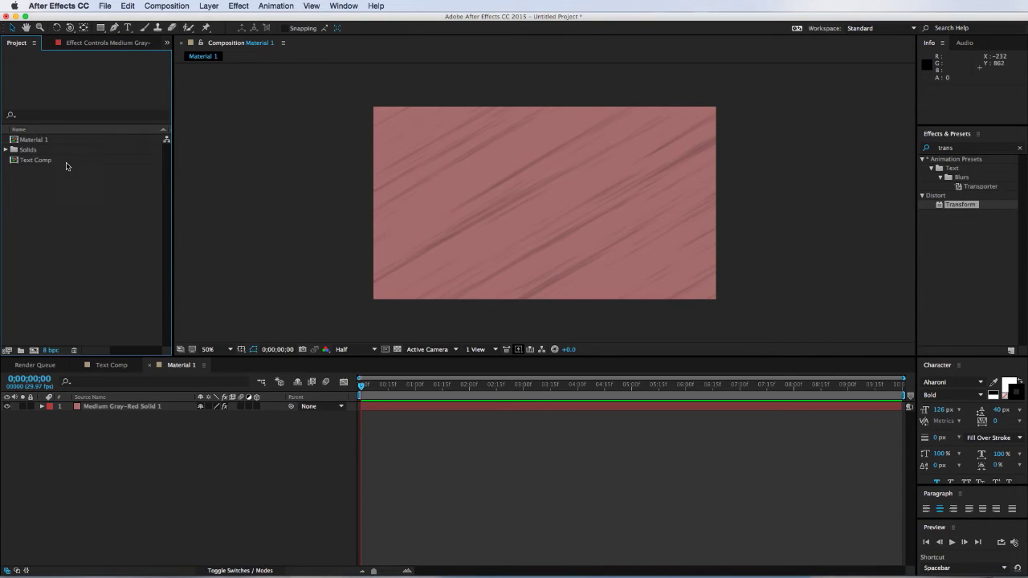
pyautogui.click(66, 165)
pyautogui.click(64, 141)
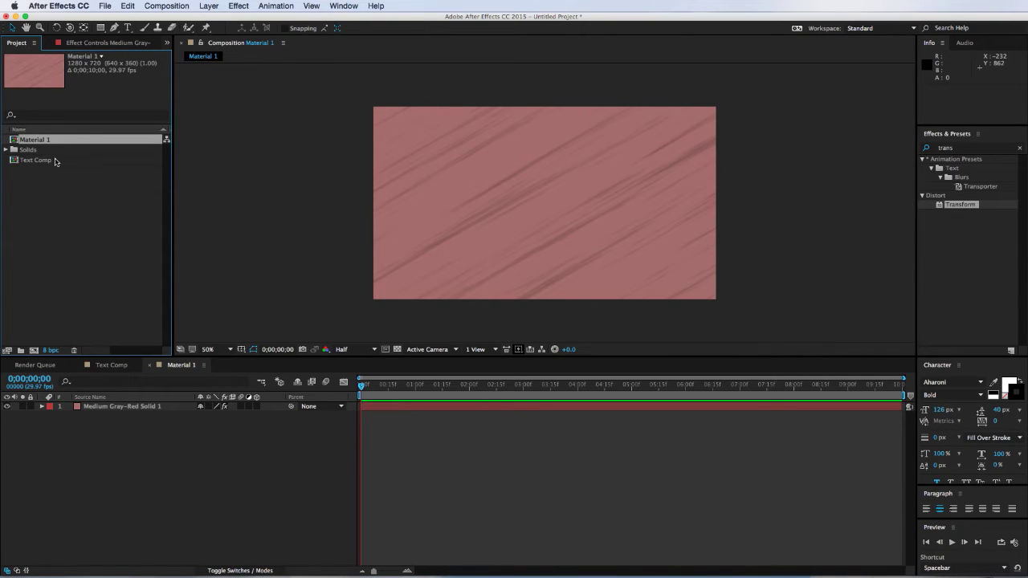
pyautogui.click(56, 162)
pyautogui.click(58, 141)
pyautogui.click(54, 163)
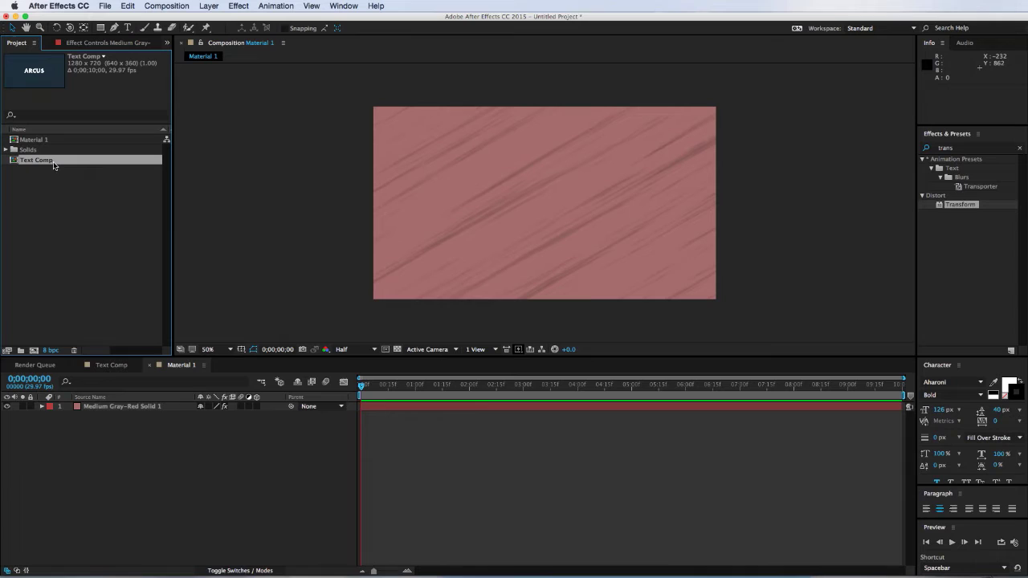
pyautogui.moveTo(53, 162); pyautogui.dragTo(36, 351)
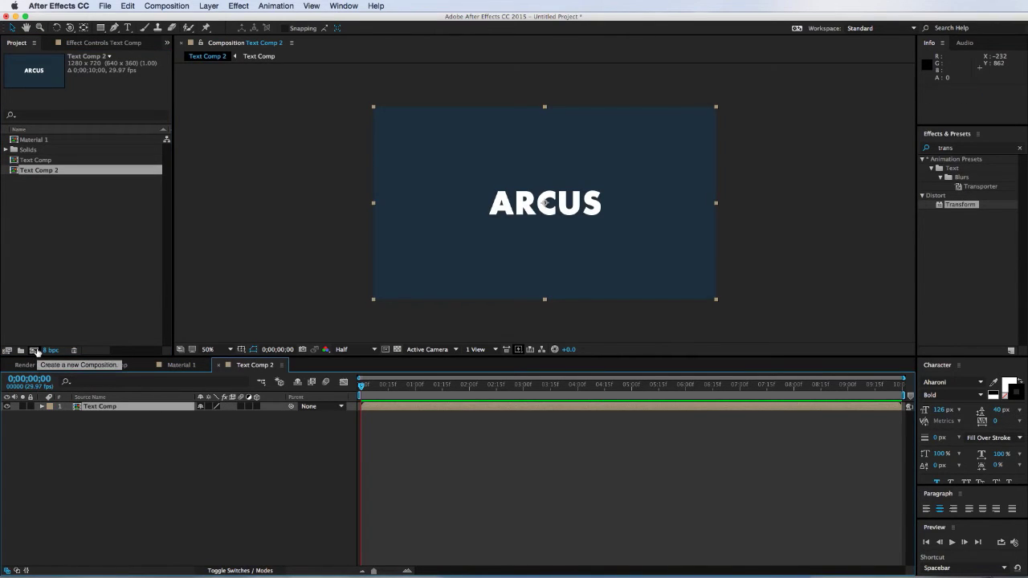
pyautogui.press('super+k')
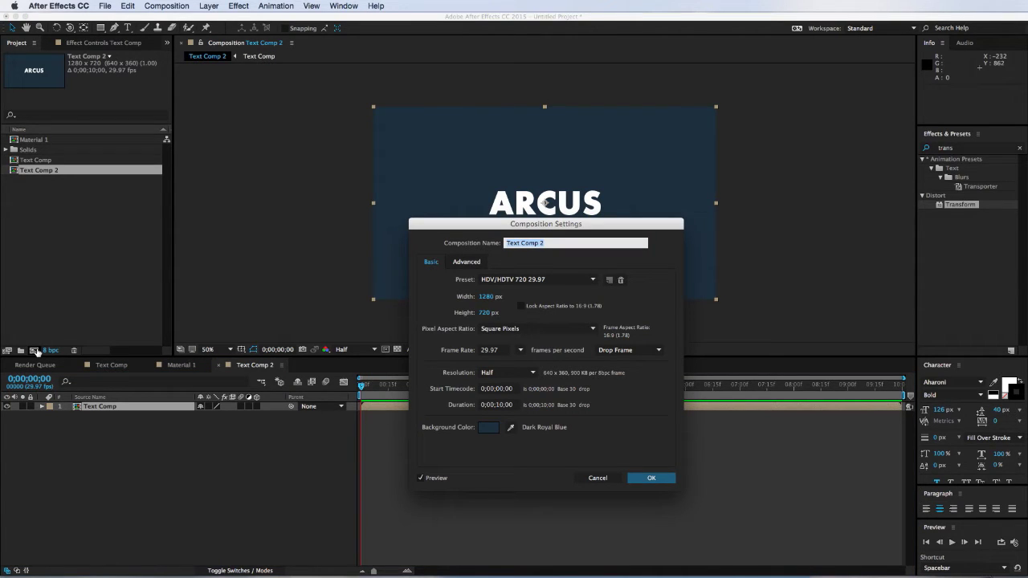
pyautogui.write('Bevel 1 (Red')
pyautogui.press('Return')
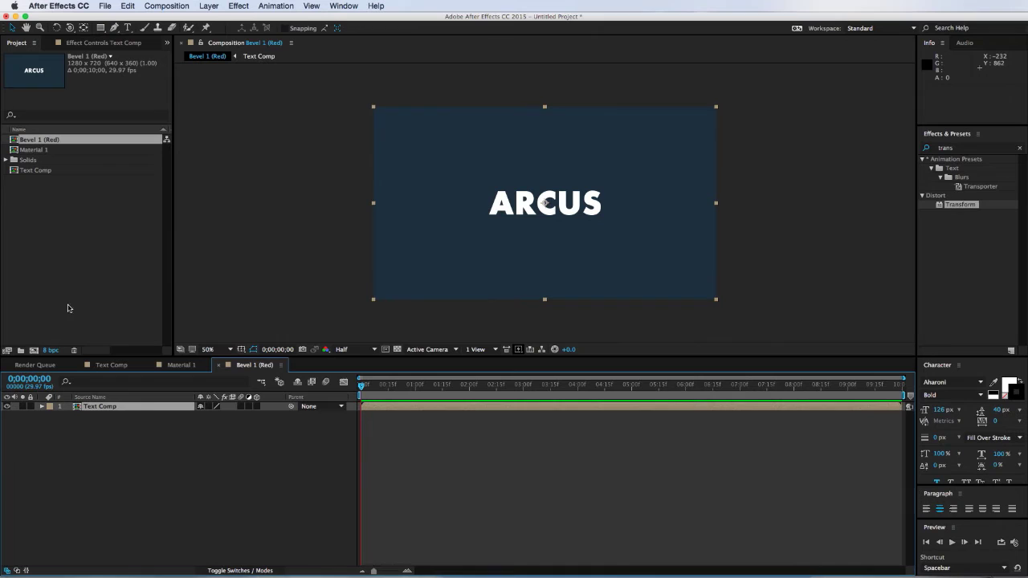
# Place Material 1 below Text Comp with Alpha Matte "Text Comp" as its track matte, viewed at 100%.
pyautogui.moveTo(69, 151); pyautogui.dragTo(124, 432)
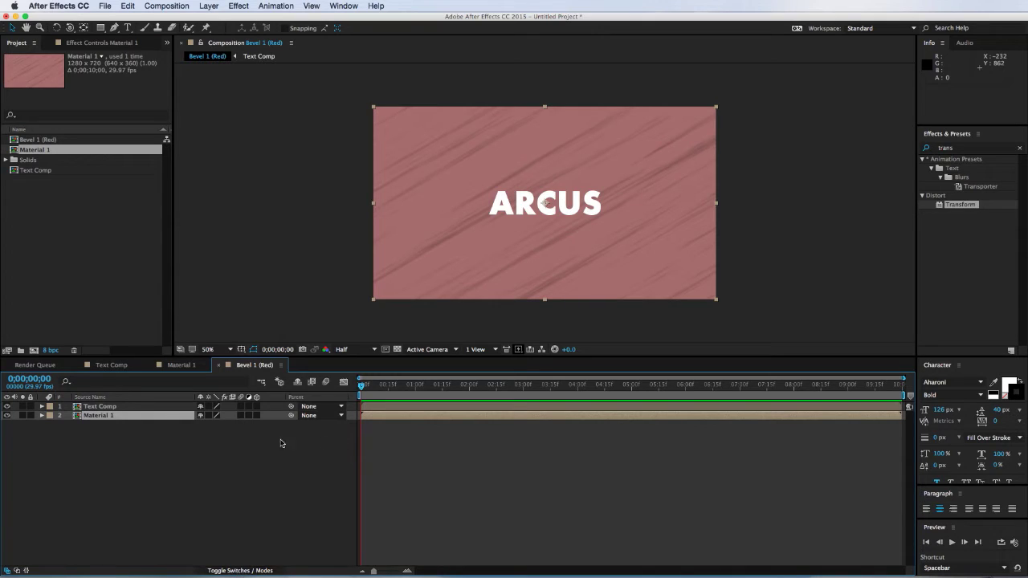
pyautogui.click(124, 407)
pyautogui.click(125, 415)
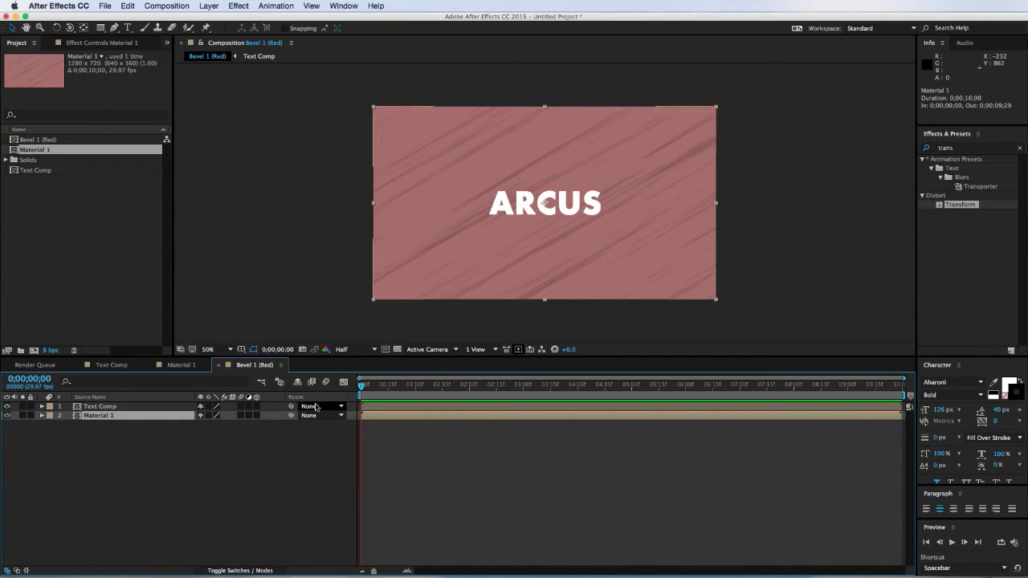
pyautogui.click(239, 570)
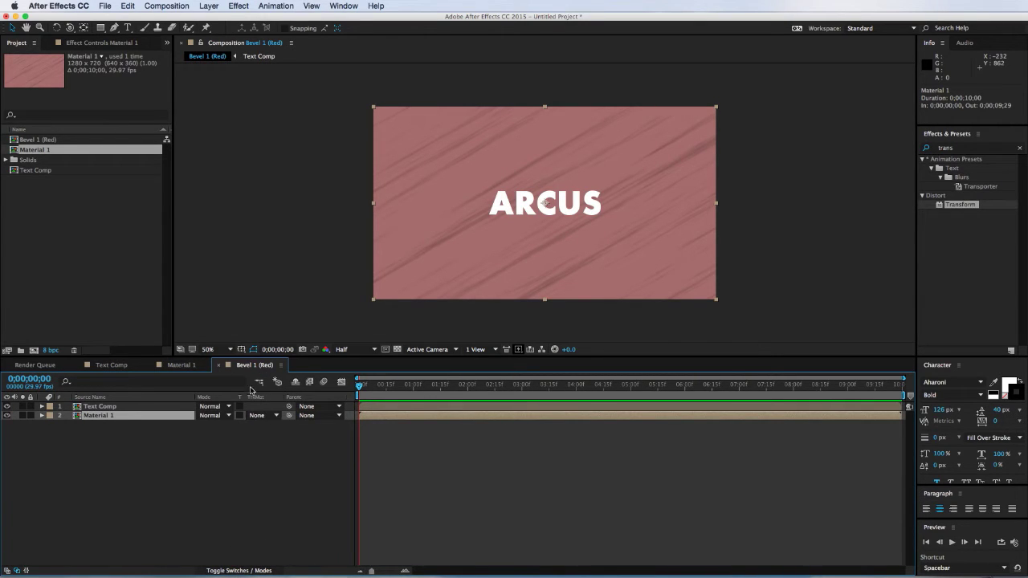
pyautogui.click(273, 416)
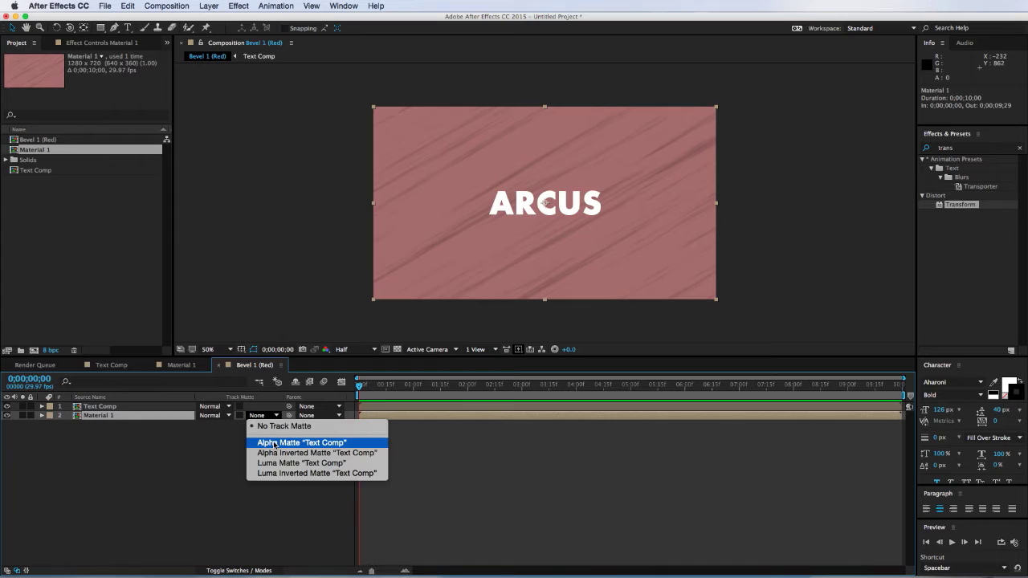
pyautogui.click(274, 444)
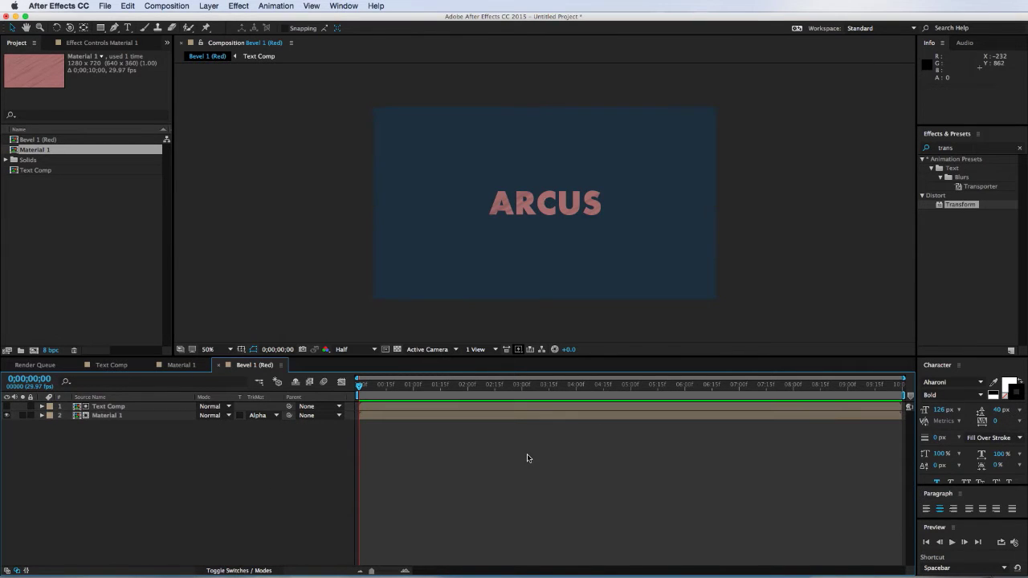
pyautogui.press('/')
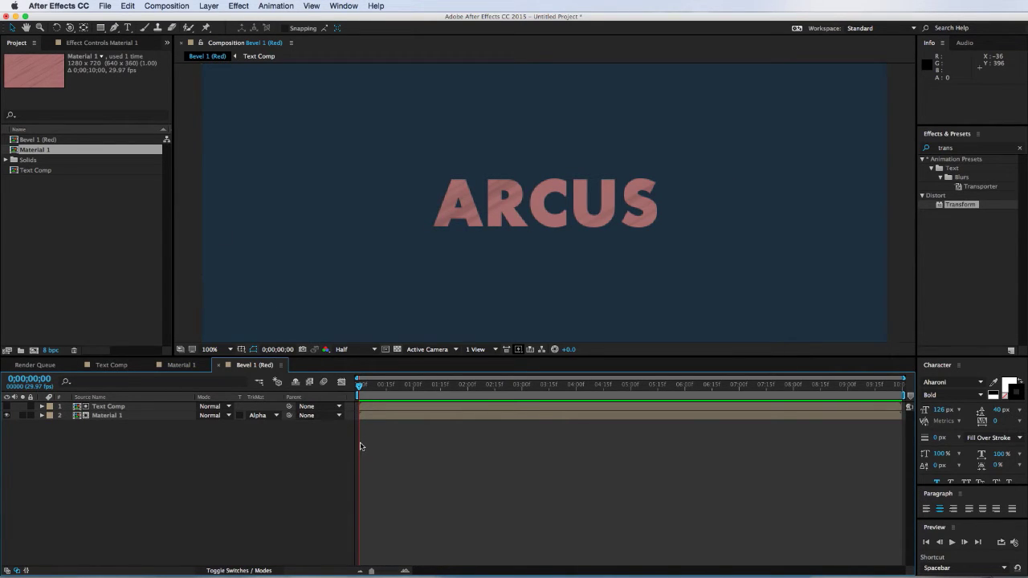
pyautogui.click(81, 206)
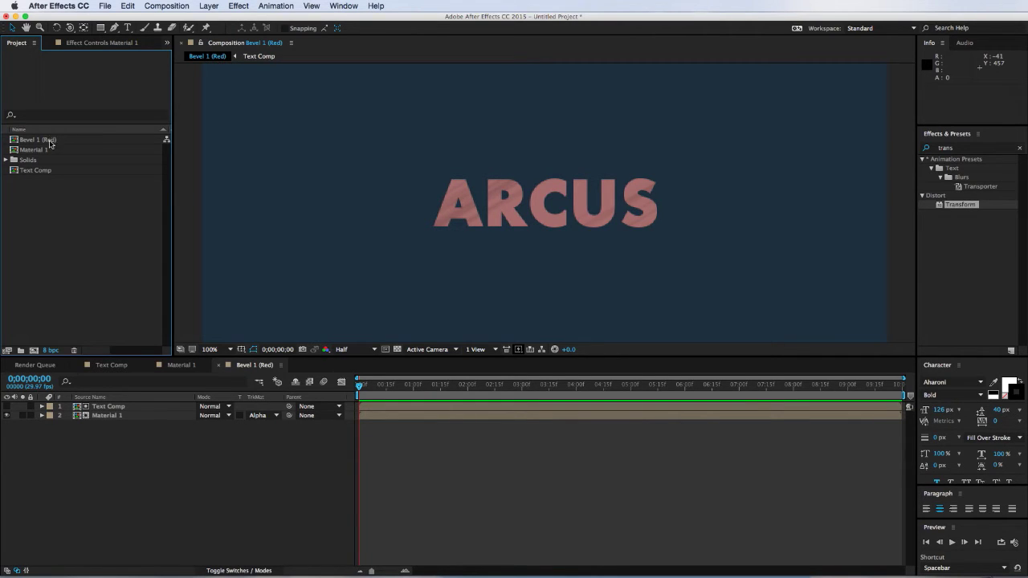
# Create a composition from Bevel 1 (Red), name it 3D Text, and return to the Switches columns.
pyautogui.moveTo(50, 143); pyautogui.dragTo(34, 353)
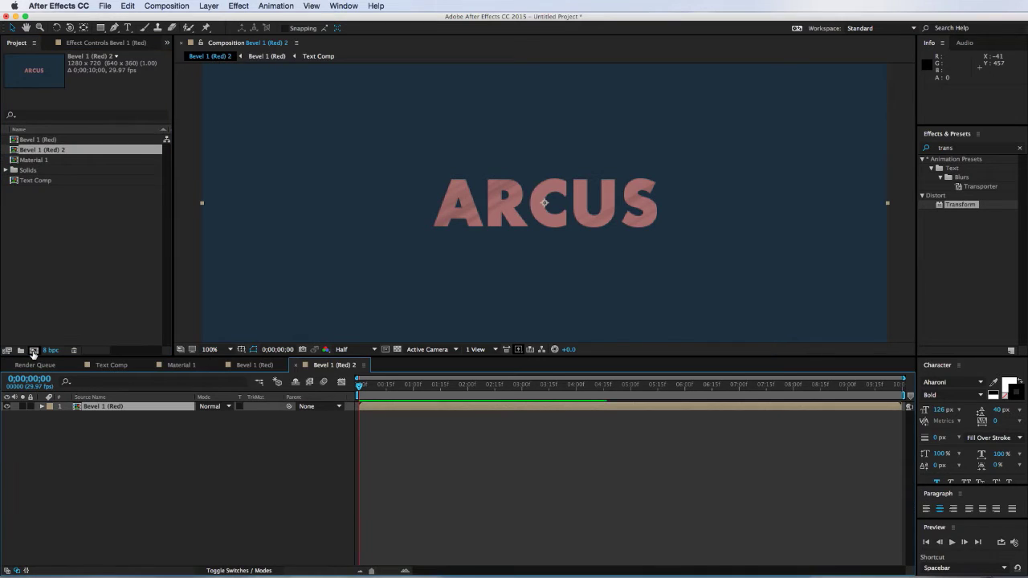
pyautogui.press('super+k')
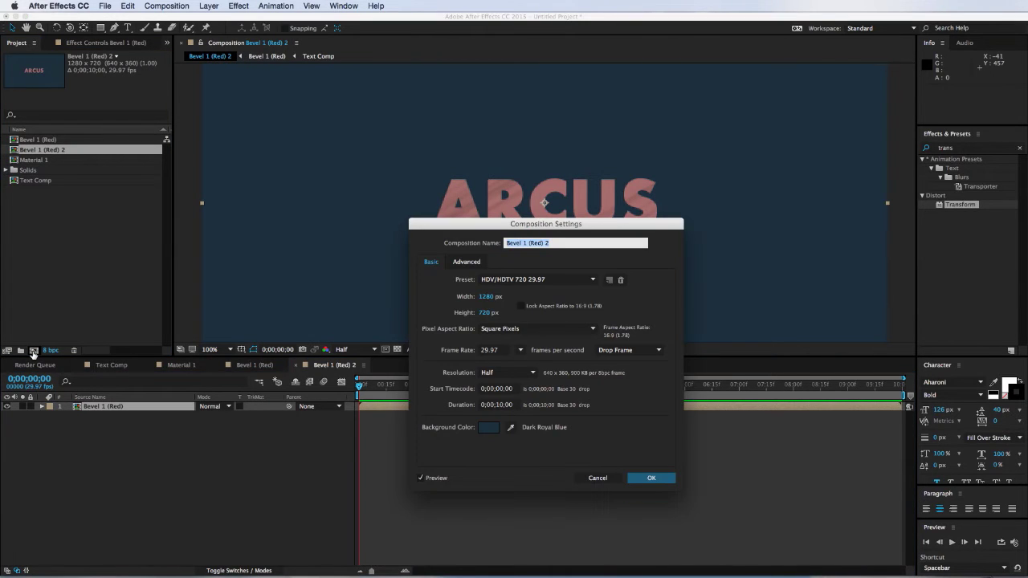
pyautogui.write('3D Text')
pyautogui.press('Return')
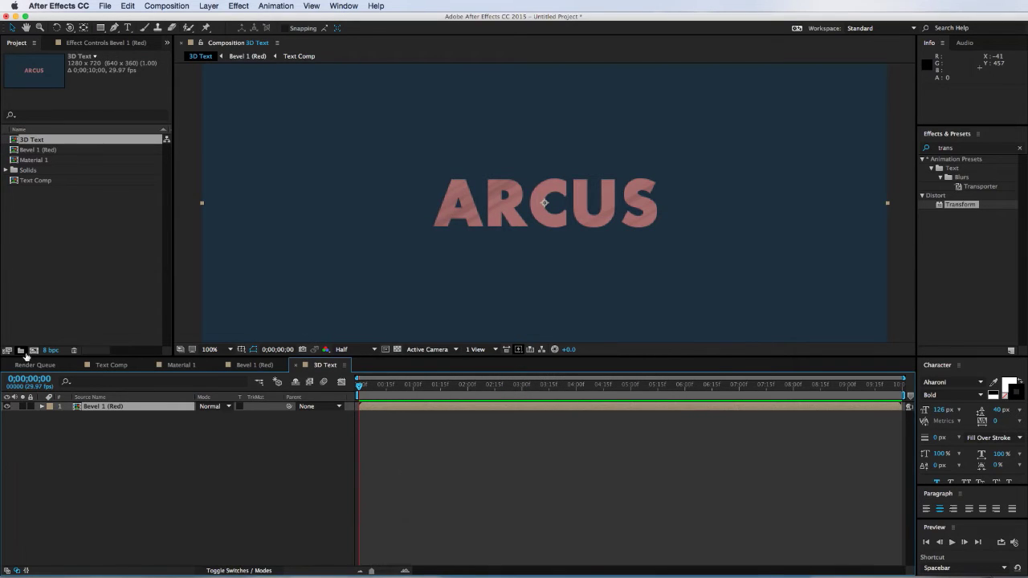
pyautogui.click(249, 570)
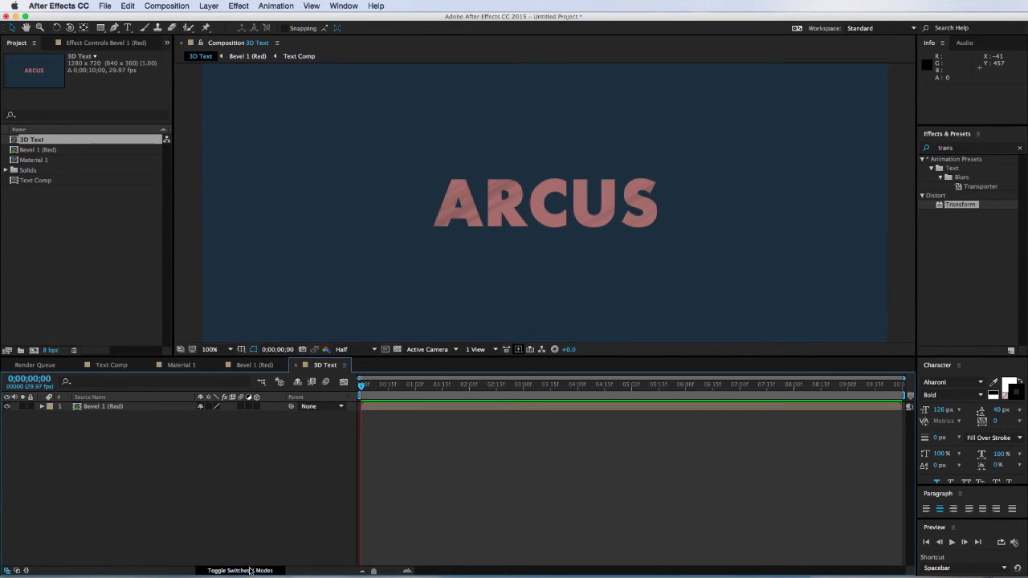
pyautogui.click(257, 407)
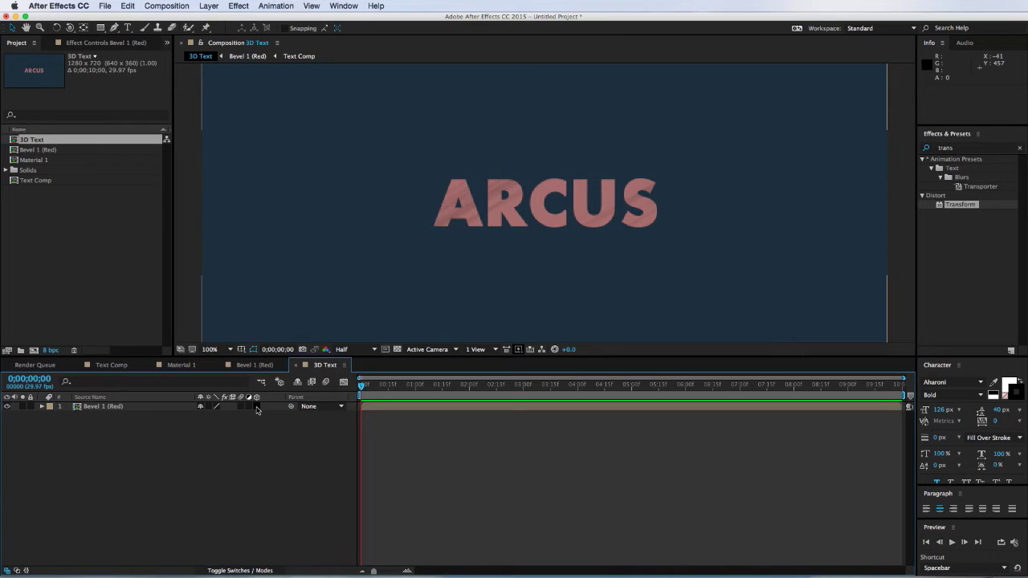
# Make Bevel 1 (Red) a 3D layer, duplicate it to ten copies, and reveal their Position.
pyautogui.click(257, 406)
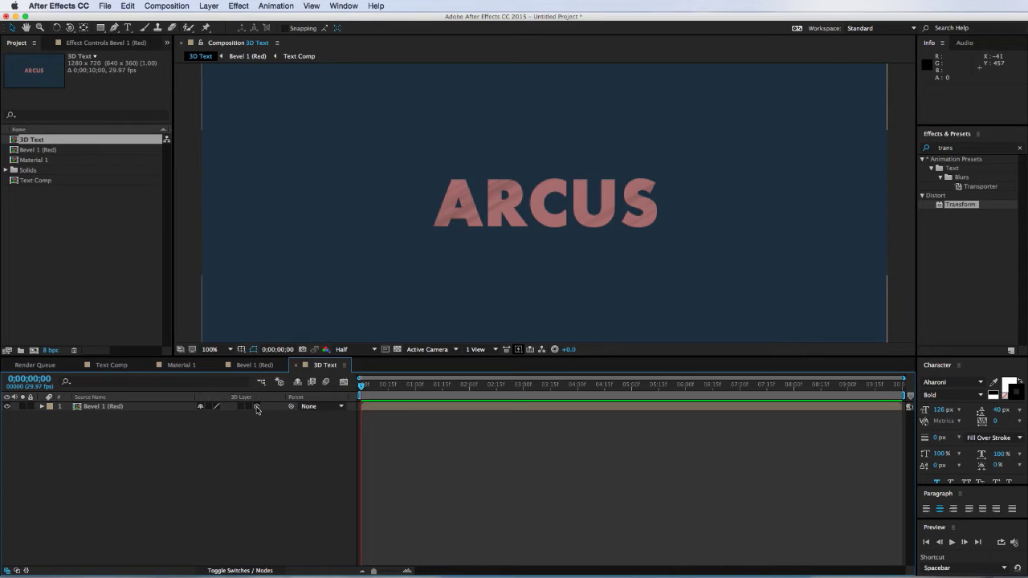
pyautogui.click(108, 407)
pyautogui.press('p')
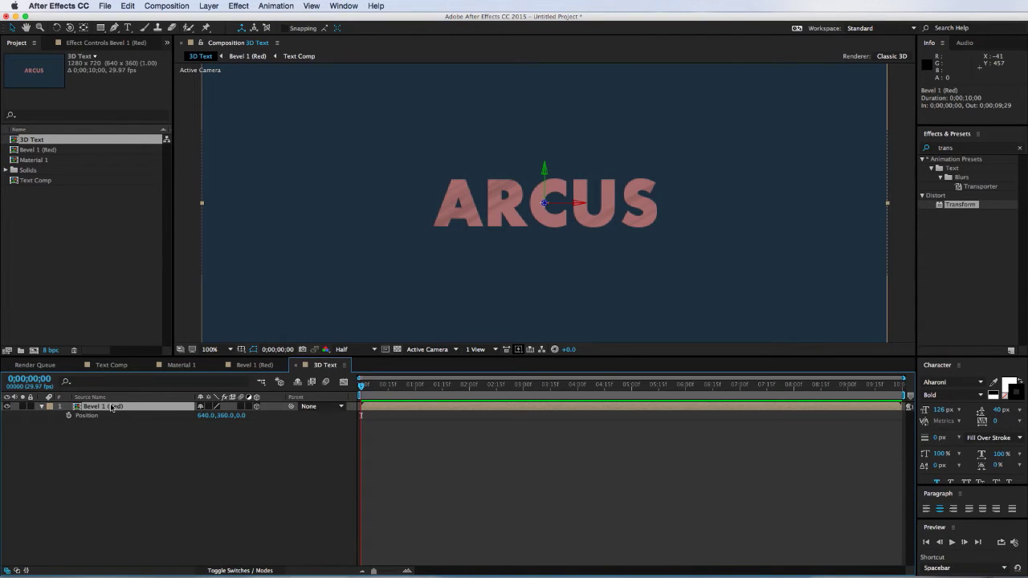
pyautogui.hotkey('ctrl', 'd')
pyautogui.hotkey('ctrl', 'd')
pyautogui.hotkey('ctrl', 'd')
pyautogui.hotkey('ctrl', 'd')
pyautogui.hotkey('ctrl', 'd')
pyautogui.hotkey('ctrl', 'd')
pyautogui.hotkey('ctrl', 'd')
pyautogui.hotkey('ctrl', 'd')
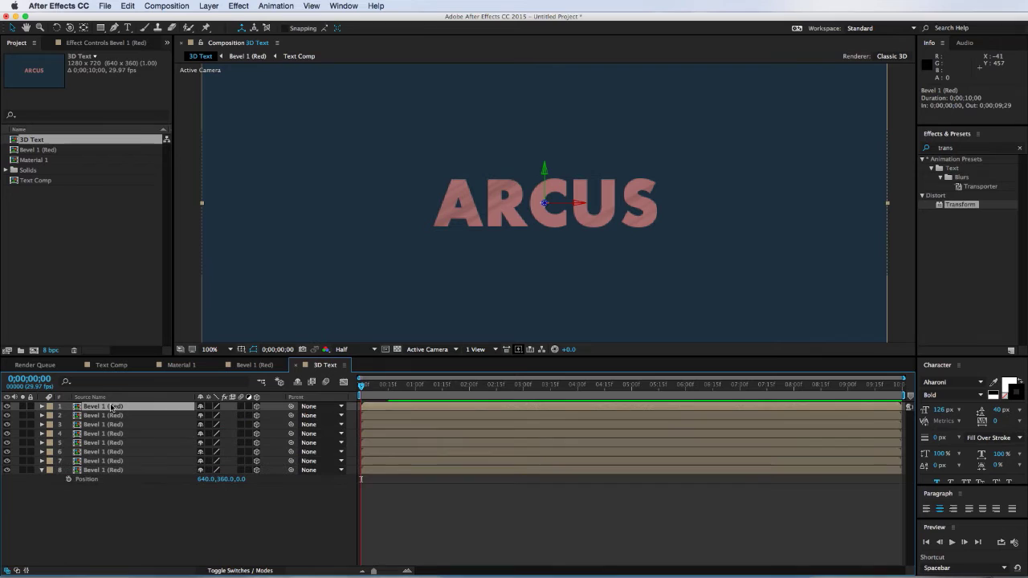
pyautogui.hotkey('ctrl', 'd')
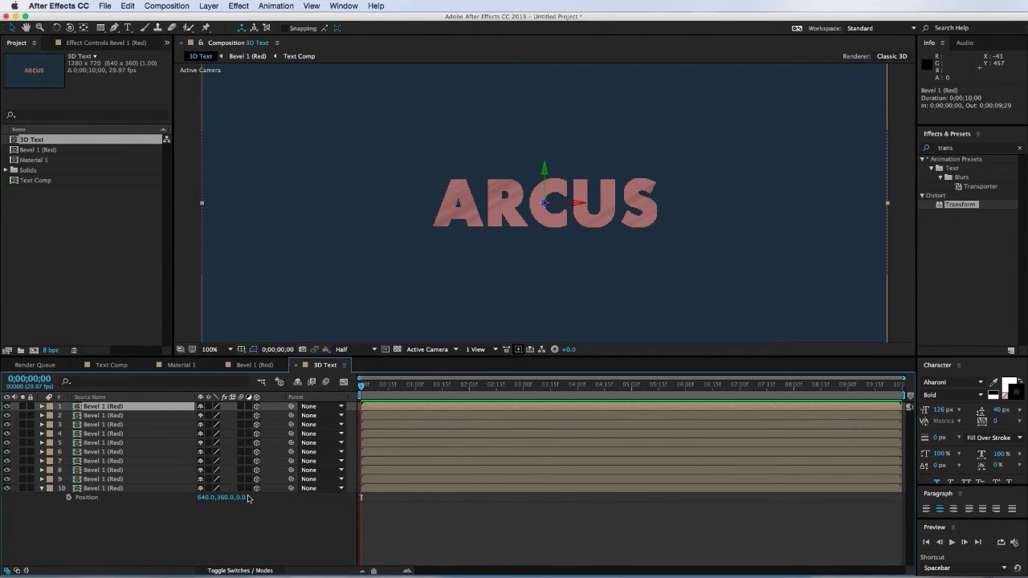
pyautogui.keyDown('shift'); pyautogui.click(188, 491); pyautogui.keyUp('shift')
pyautogui.press('p')
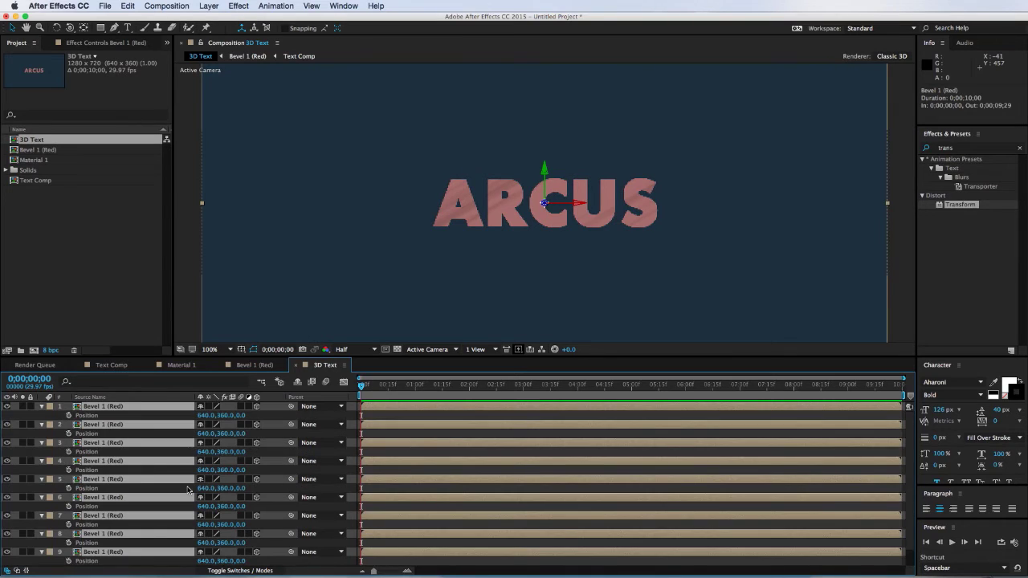
pyautogui.scroll(-2, 186, 489)
pyautogui.click(287, 564)
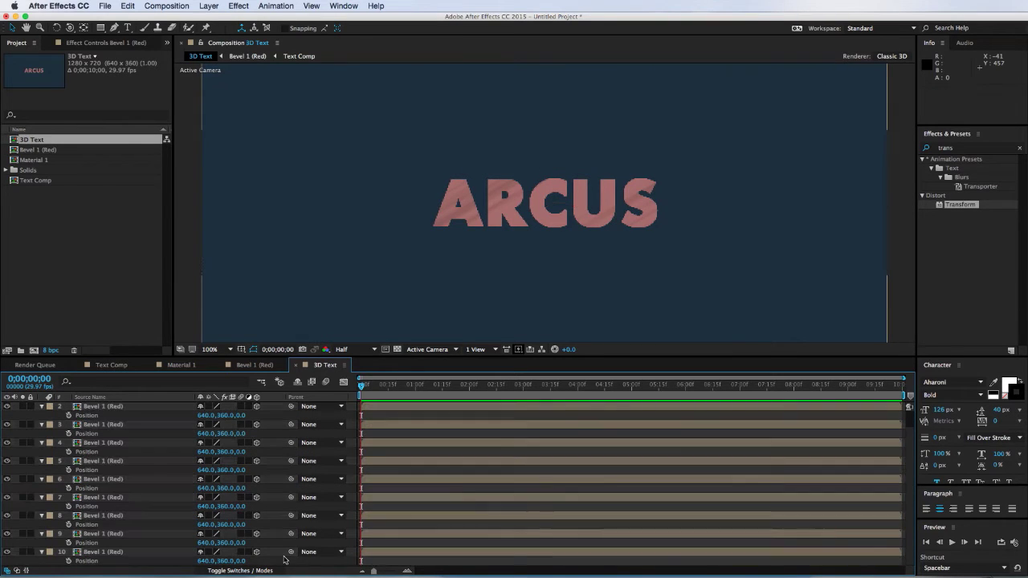
# Set Position Z on layers 9 through 1 to 2, 4, 6, 8, 10, 12, 14, 16, 18.
pyautogui.click(240, 542)
pyautogui.write('2')
pyautogui.click(241, 524)
pyautogui.write('4')
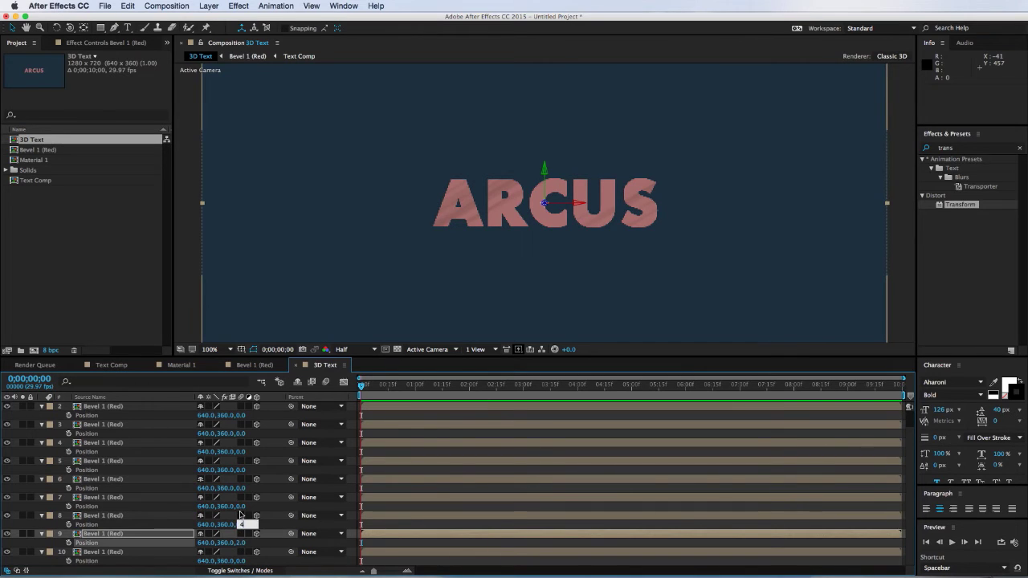
pyautogui.click(241, 506)
pyautogui.write('6')
pyautogui.click(241, 488)
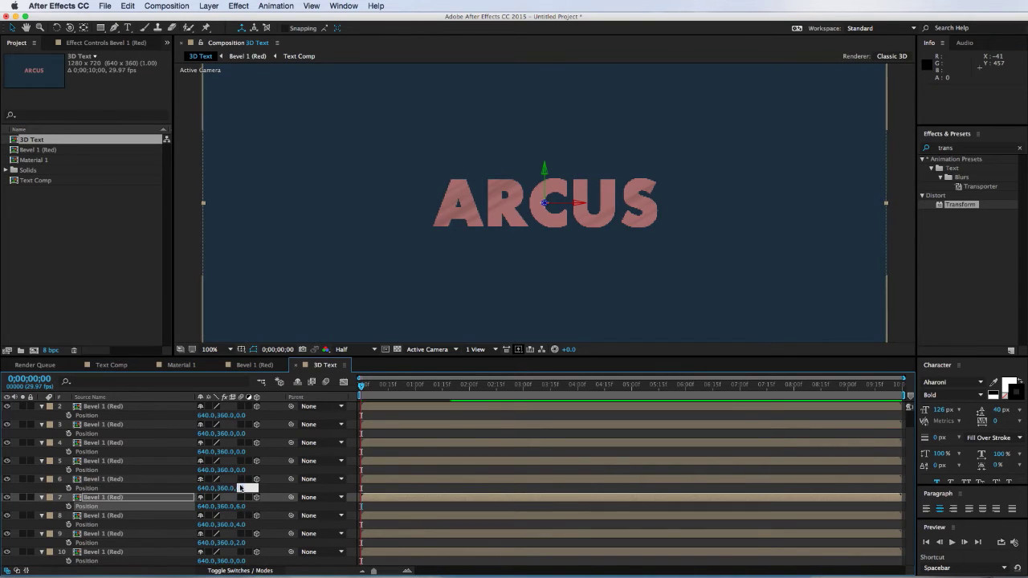
pyautogui.write('8')
pyautogui.click(241, 470)
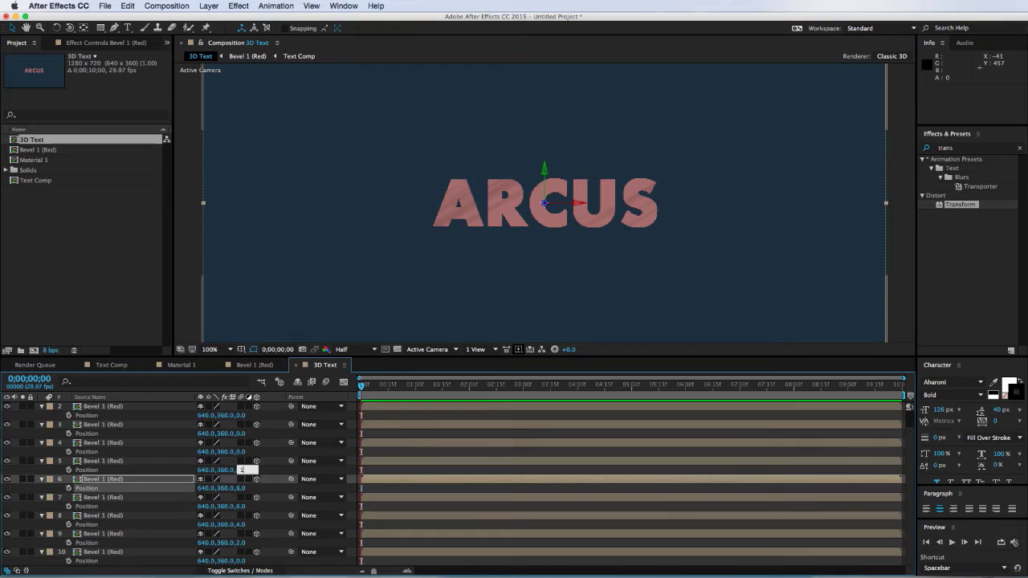
pyautogui.write('10')
pyautogui.click(241, 451)
pyautogui.write('12')
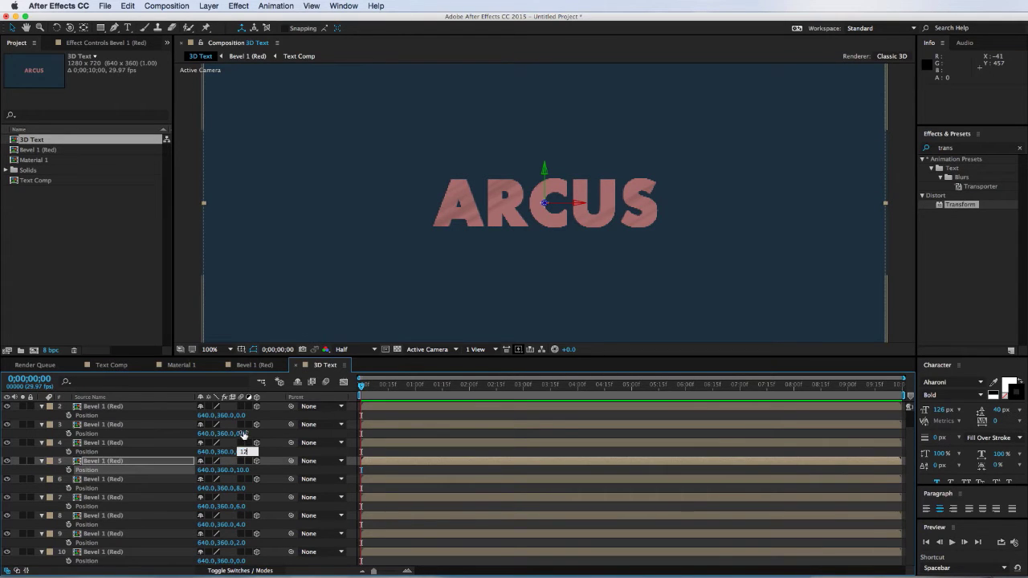
pyautogui.click(242, 434)
pyautogui.write('14')
pyautogui.click(241, 415)
pyautogui.write('16')
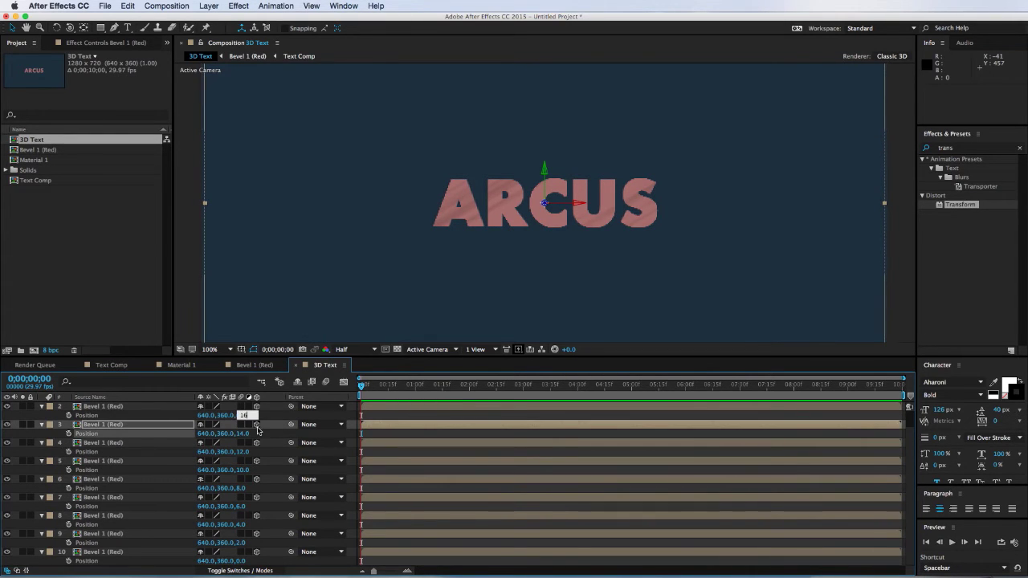
pyautogui.click(273, 425)
pyautogui.scroll(1, 273, 426)
pyautogui.click(241, 415)
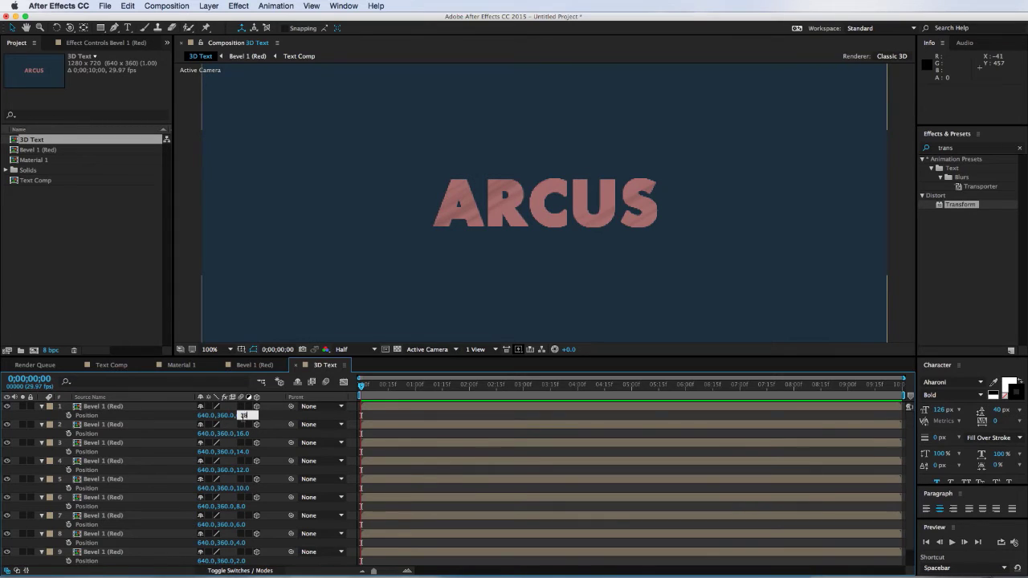
pyautogui.write('18')
pyautogui.click(275, 423)
pyautogui.scroll(-1, 185, 435)
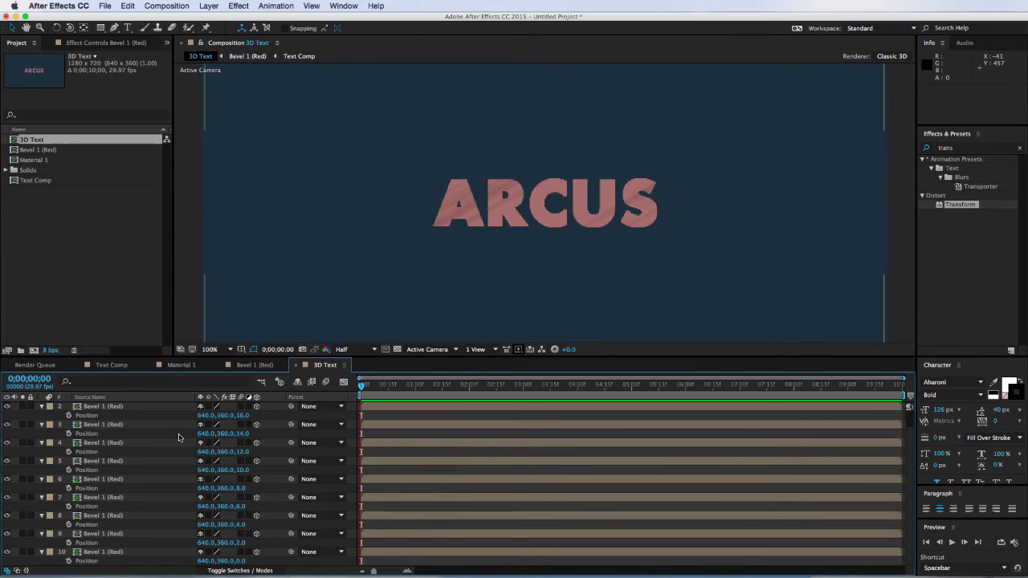
# Add a Camera 1 layer, orbit it to see the stacked ARCUS in perspective, and zoom to 200%.
pyautogui.rightClick(286, 421)
pyautogui.moveTo(325, 425)
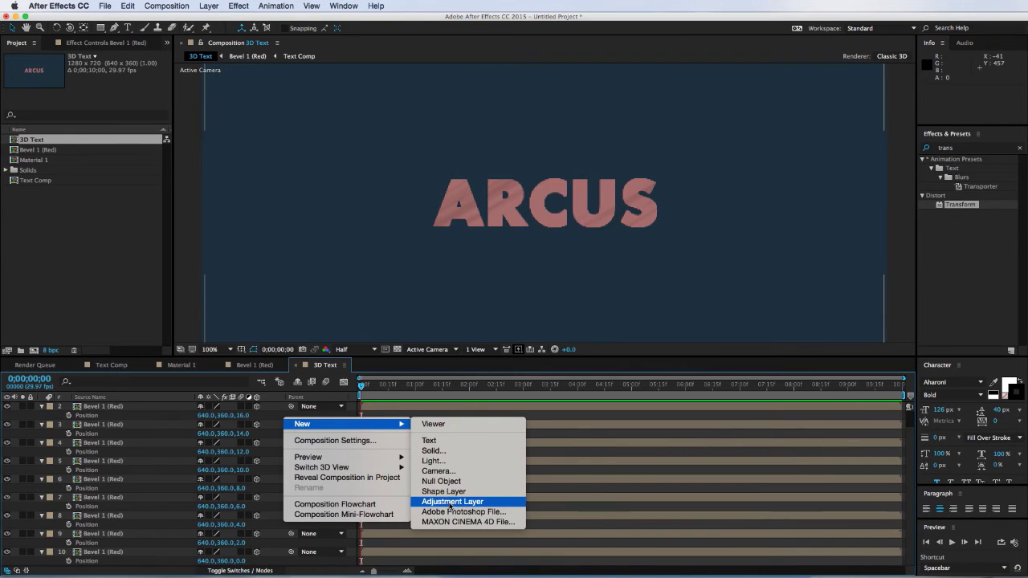
pyautogui.click(451, 471)
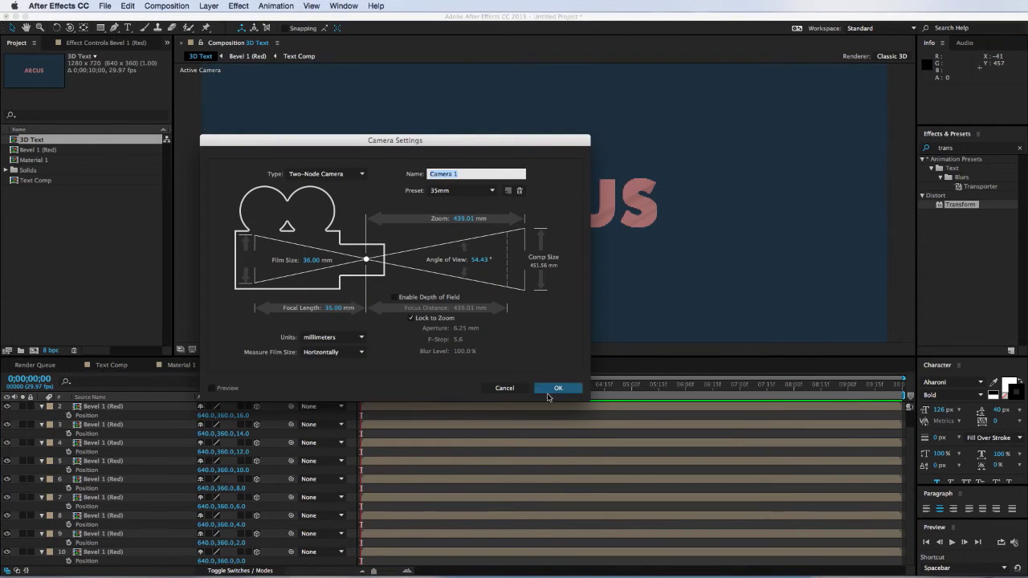
pyautogui.click(557, 388)
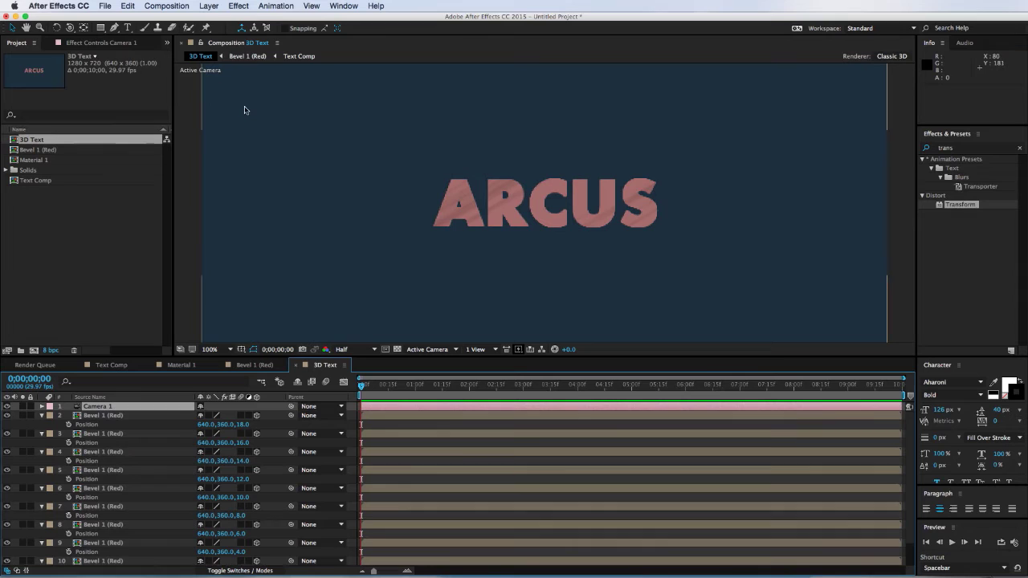
pyautogui.click(70, 28)
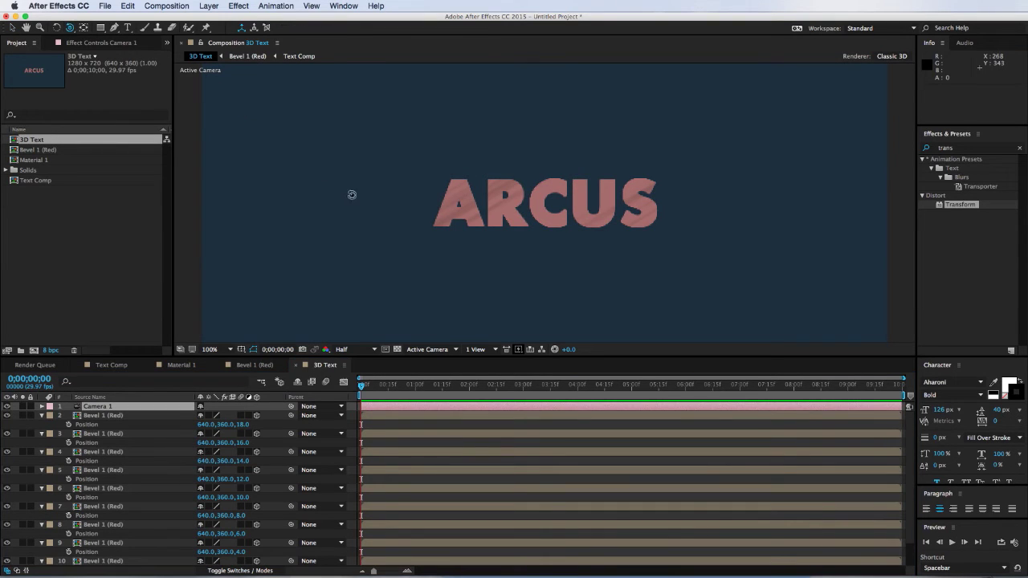
pyautogui.moveTo(399, 213); pyautogui.dragTo(425, 171)
pyautogui.press('.')
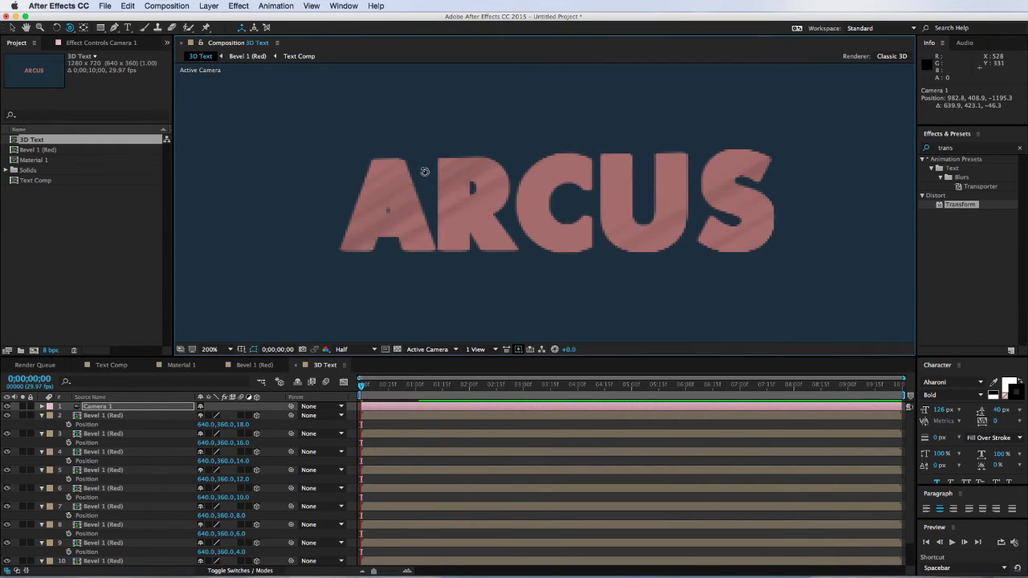
# Add an adjustment layer named 'Bevel' to the Bevel 1 (Red) comp.
pyautogui.click(252, 365)
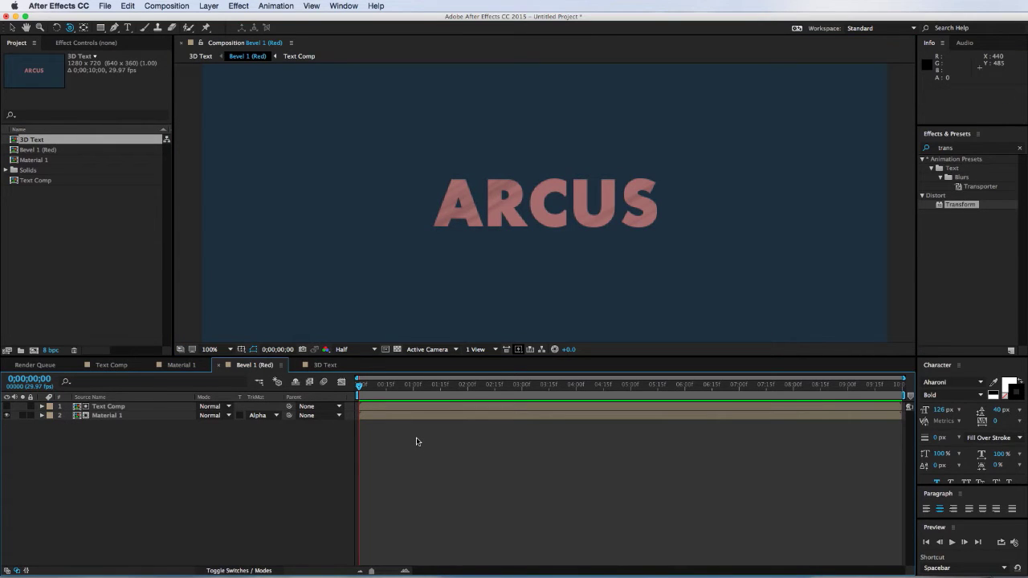
pyautogui.press('super+alt+y')
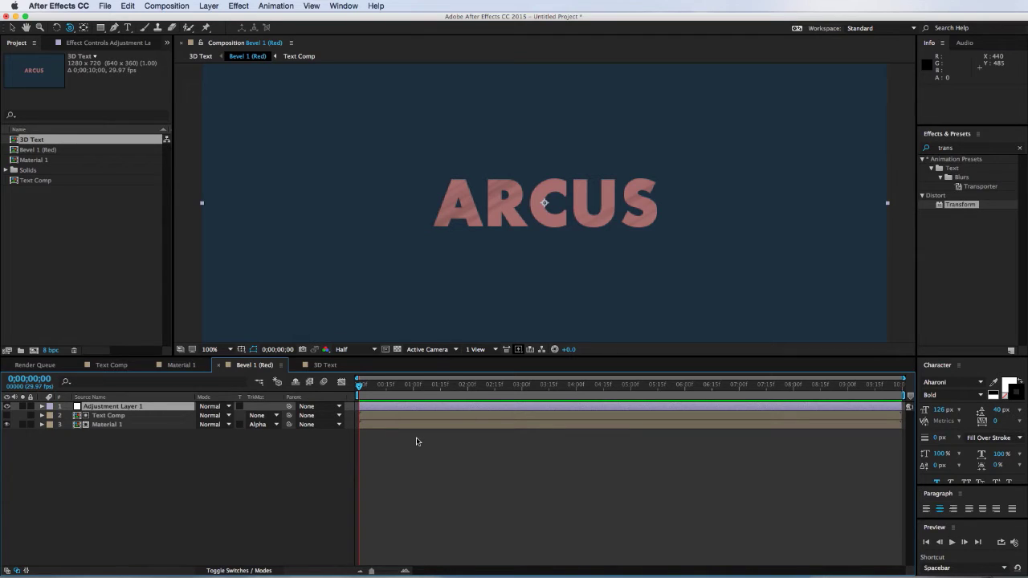
pyautogui.press('Delete')
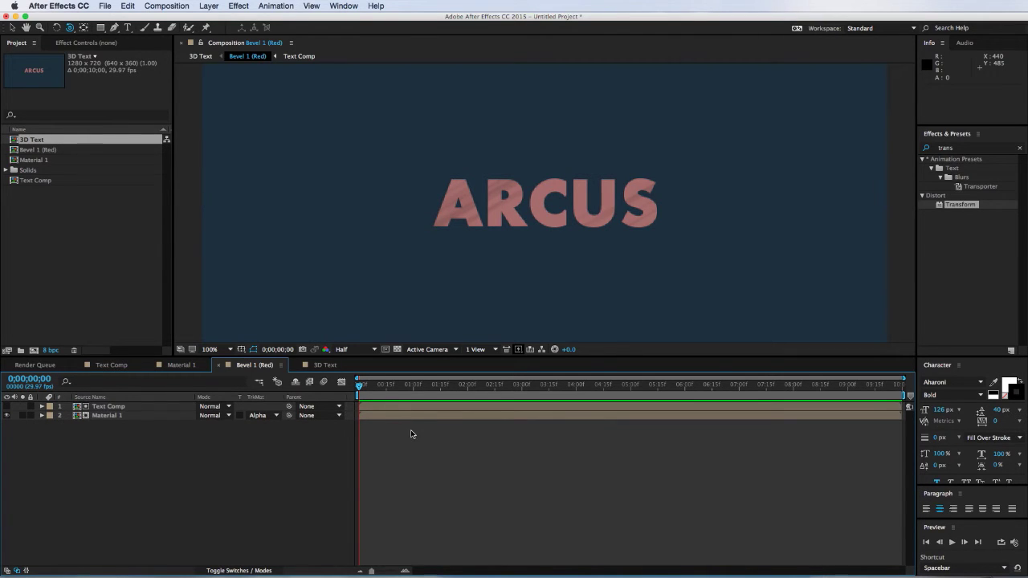
pyautogui.rightClick(410, 436)
pyautogui.moveTo(437, 443)
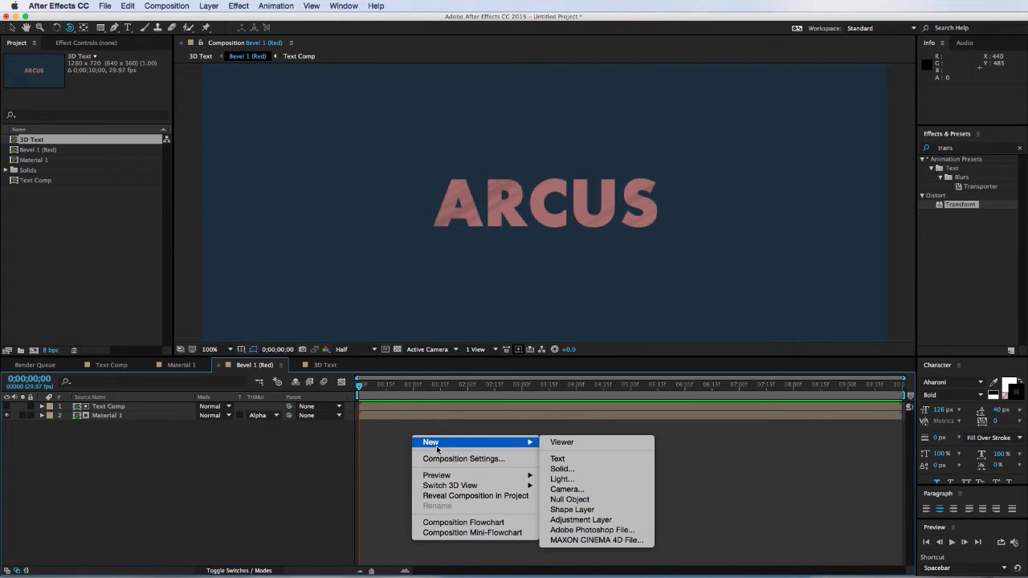
pyautogui.click(587, 521)
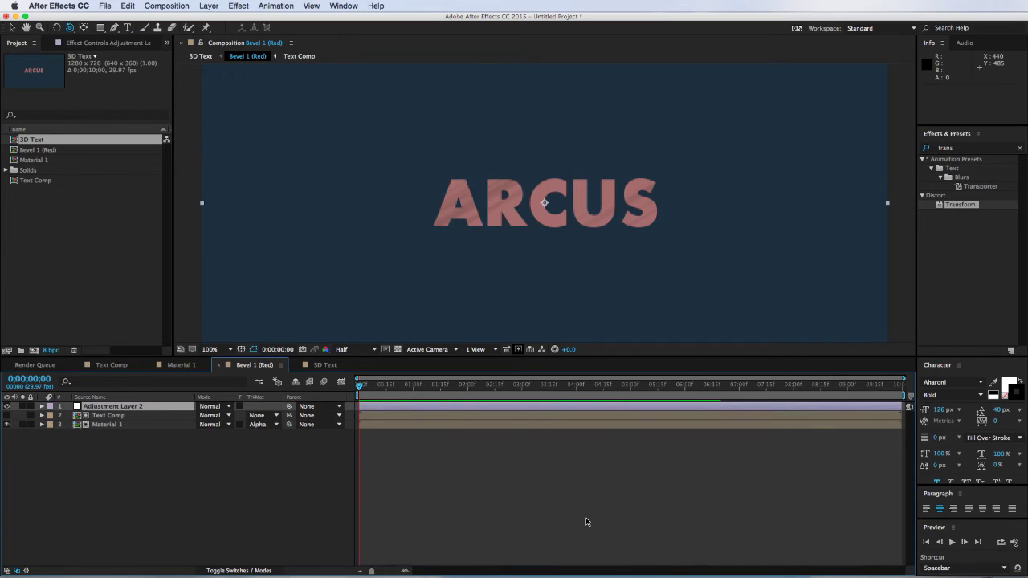
pyautogui.write('Bevel')
pyautogui.press('Return')
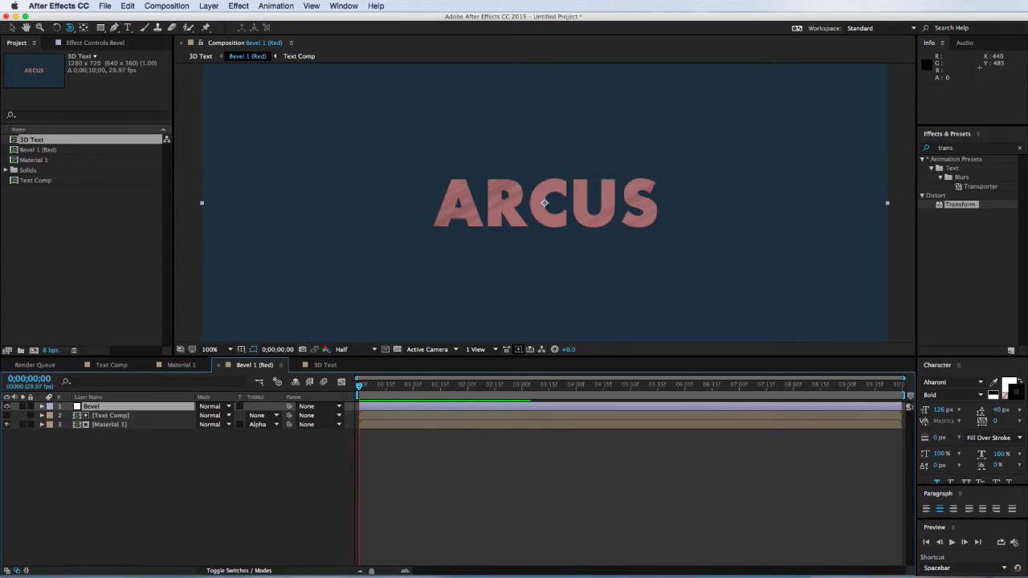
# Apply Bevel Alpha to the Bevel layer and preview it at 200% in full resolution.
pyautogui.doubleClick(948, 149)
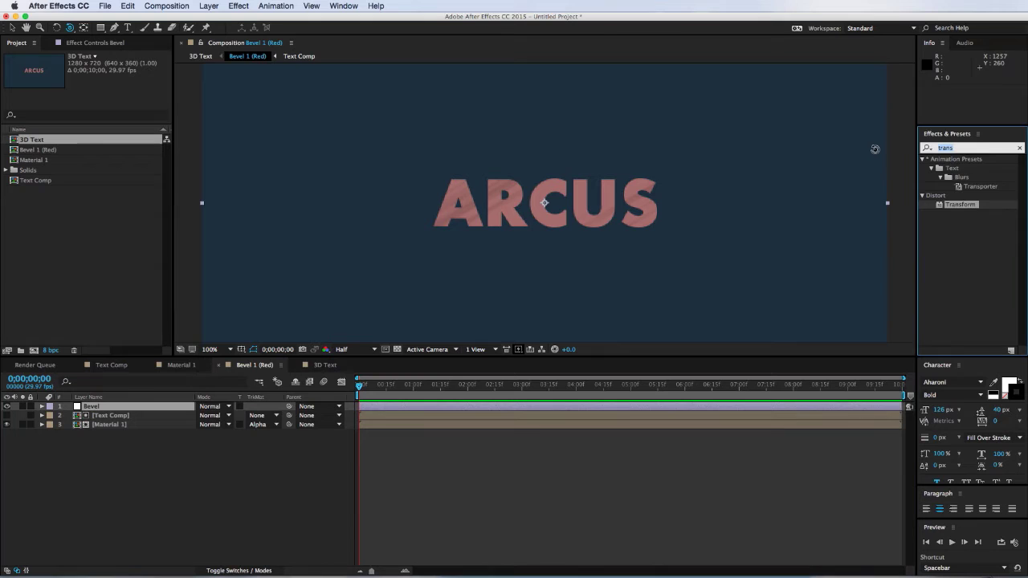
pyautogui.write('bevel')
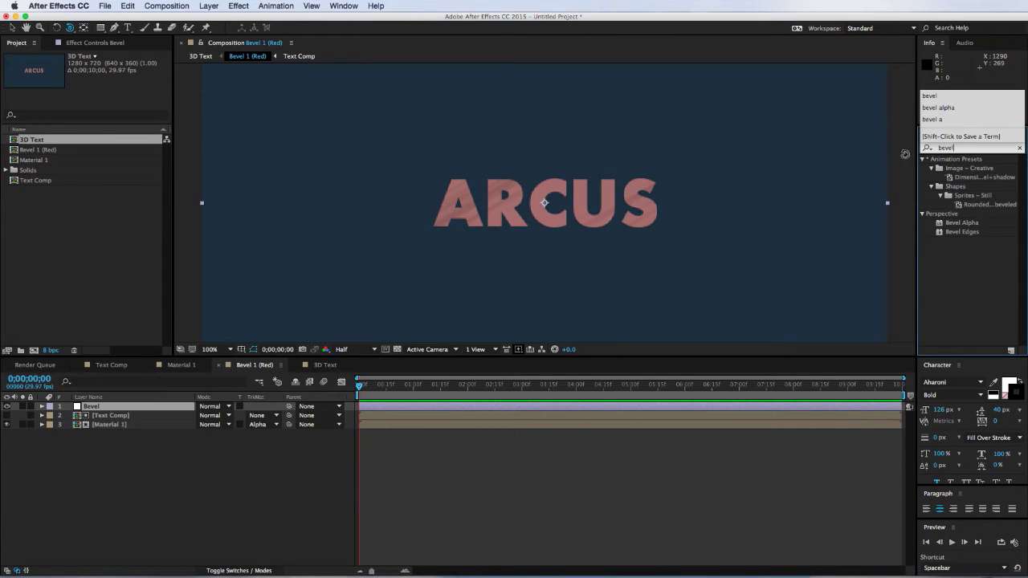
pyautogui.doubleClick(970, 223)
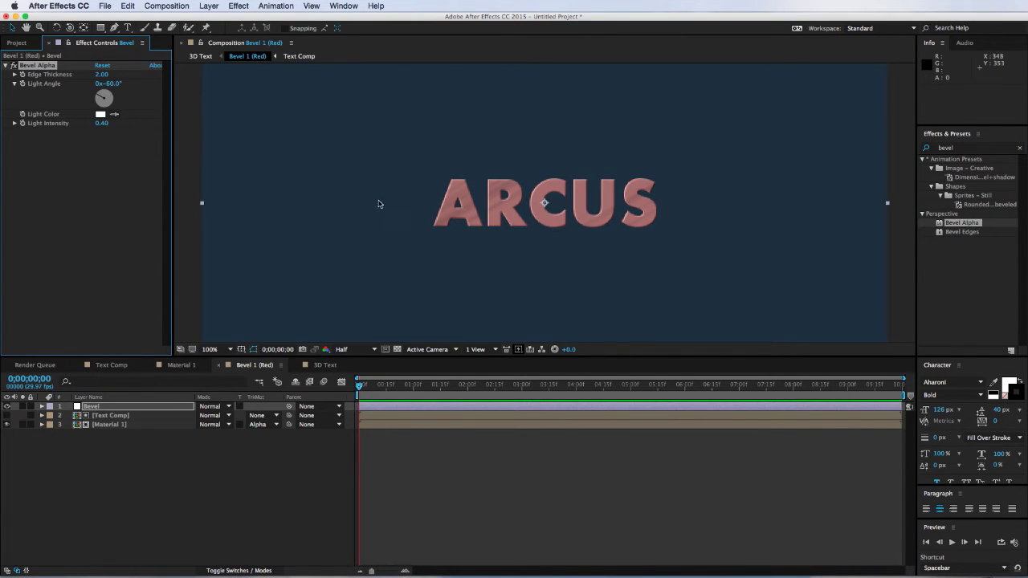
pyautogui.moveTo(102, 124); pyautogui.dragTo(126, 124)
pyautogui.press('.')
pyautogui.click(342, 349)
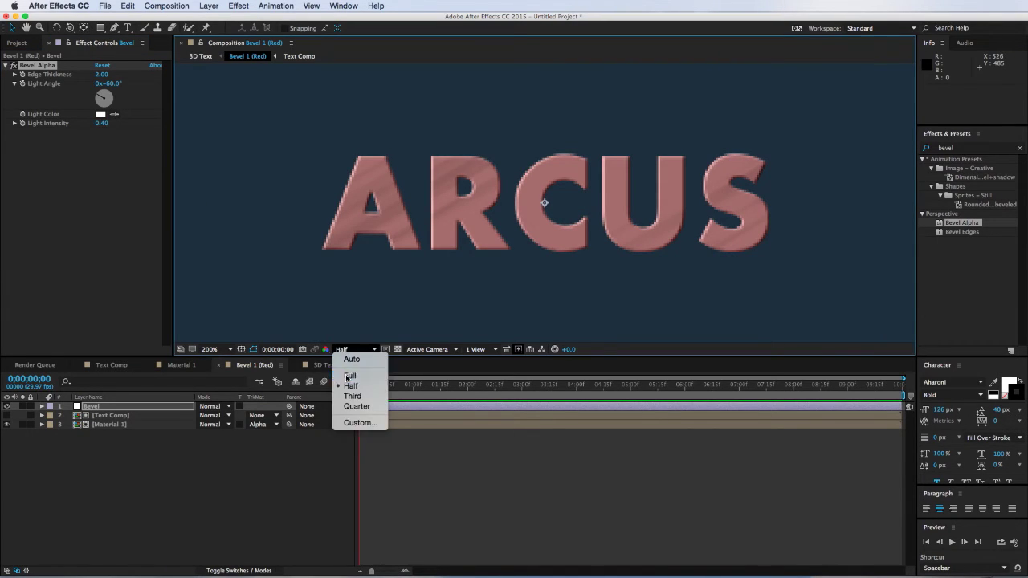
pyautogui.click(350, 375)
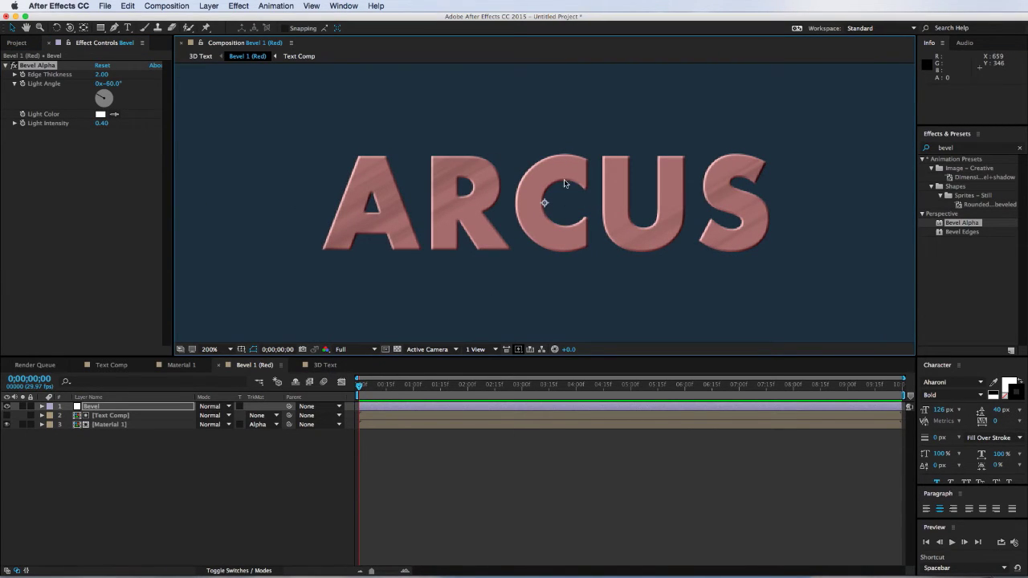
# Set Bevel Alpha edge thickness to 1.20, light intensity to 0.24, and light colour white.
pyautogui.moveTo(97, 73); pyautogui.dragTo(77, 75)
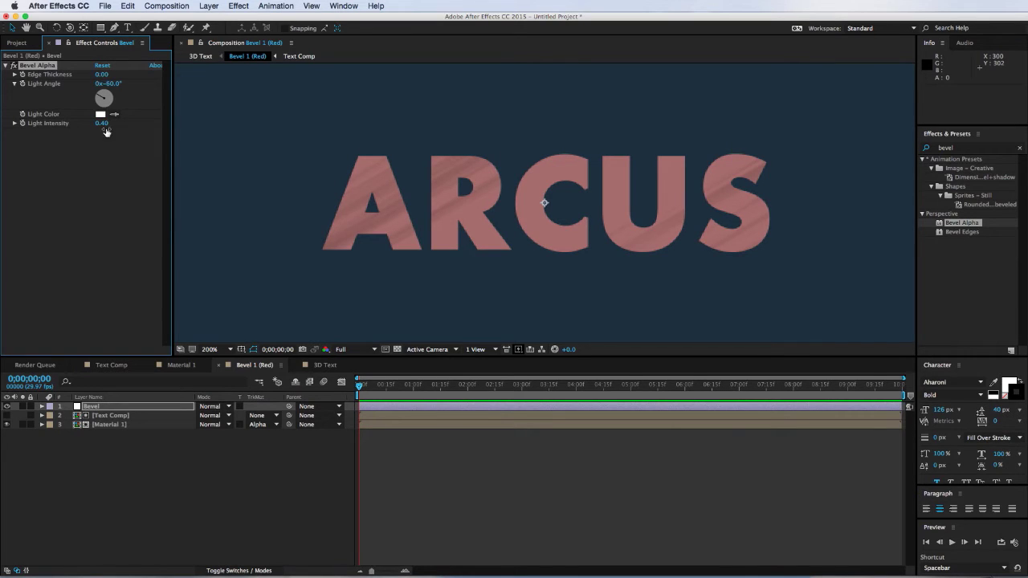
pyautogui.moveTo(101, 76); pyautogui.dragTo(108, 77)
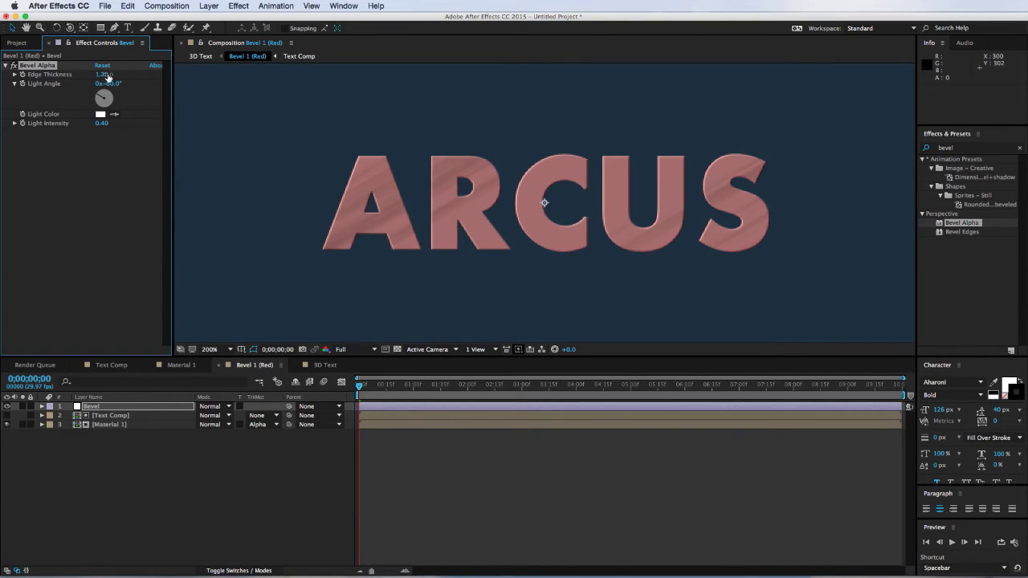
pyautogui.moveTo(101, 123); pyautogui.dragTo(97, 123)
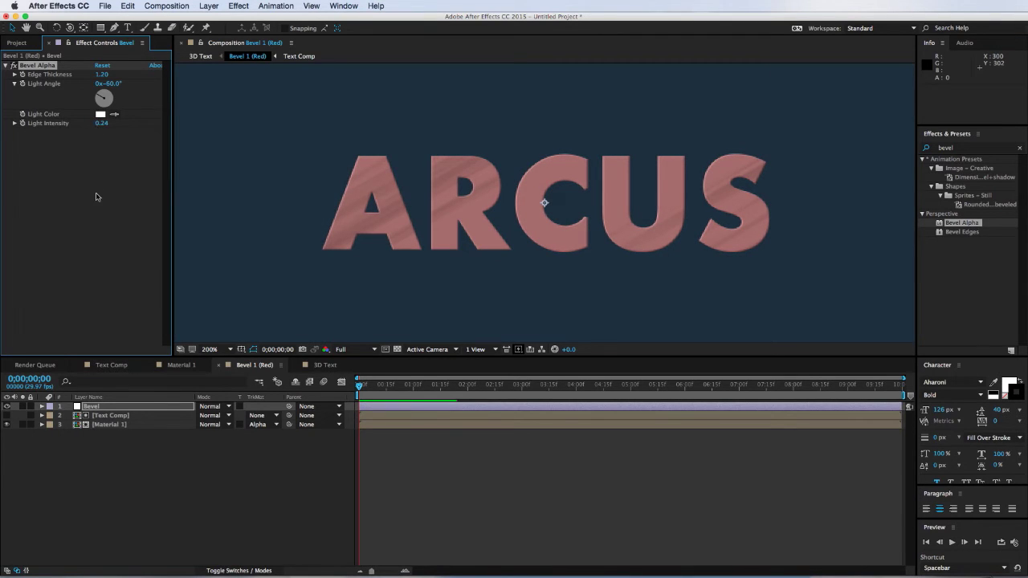
pyautogui.click(101, 114)
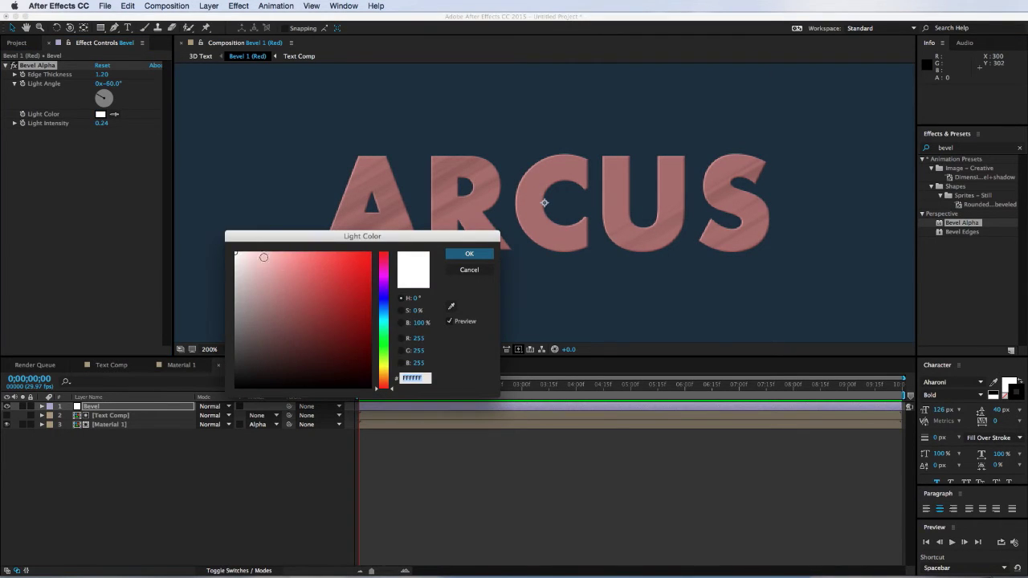
pyautogui.click(470, 256)
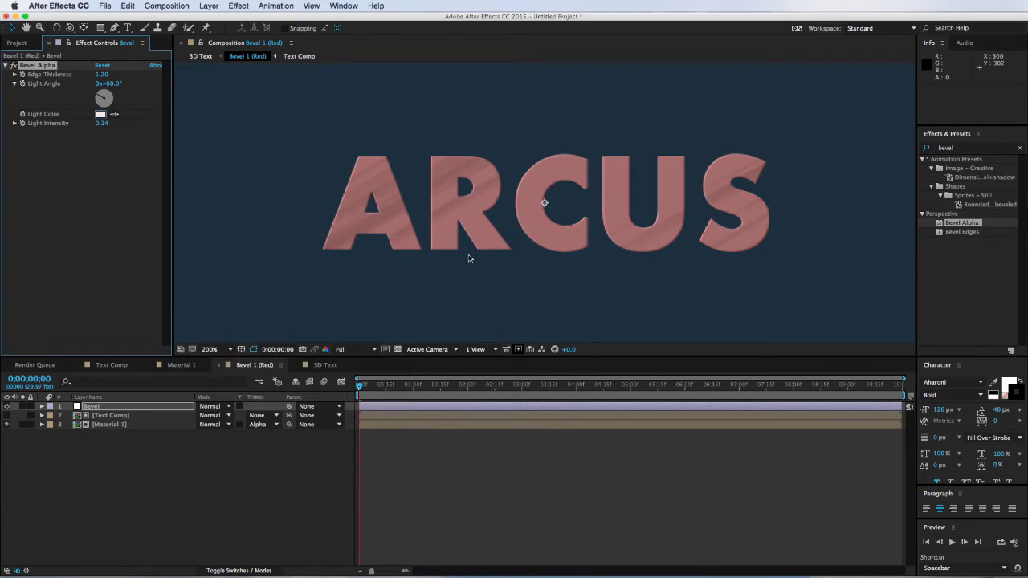
pyautogui.click(326, 365)
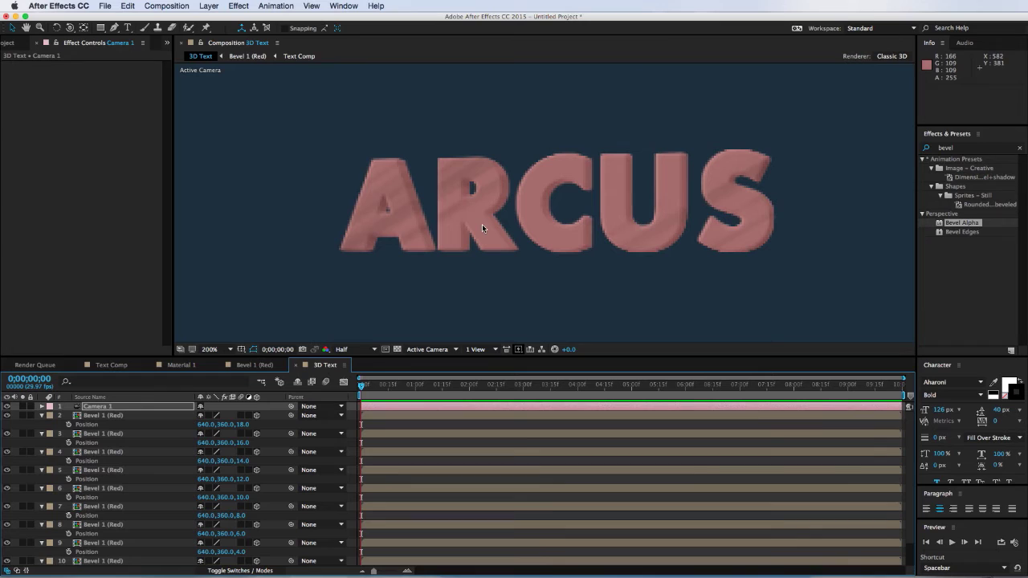
pyautogui.press('c')
pyautogui.moveTo(482, 225); pyautogui.dragTo(639, 300)
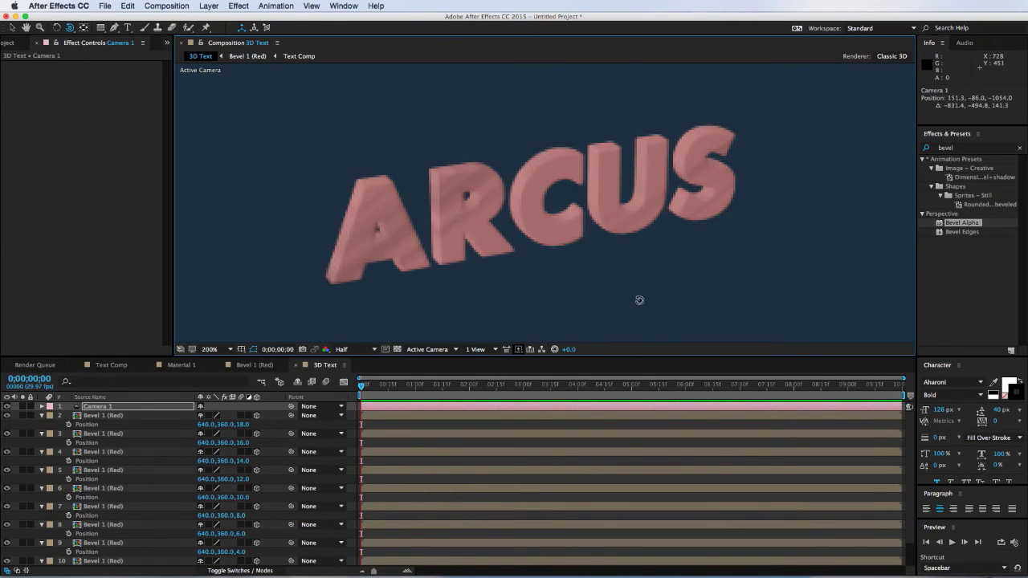
pyautogui.moveTo(592, 239); pyautogui.dragTo(580, 148)
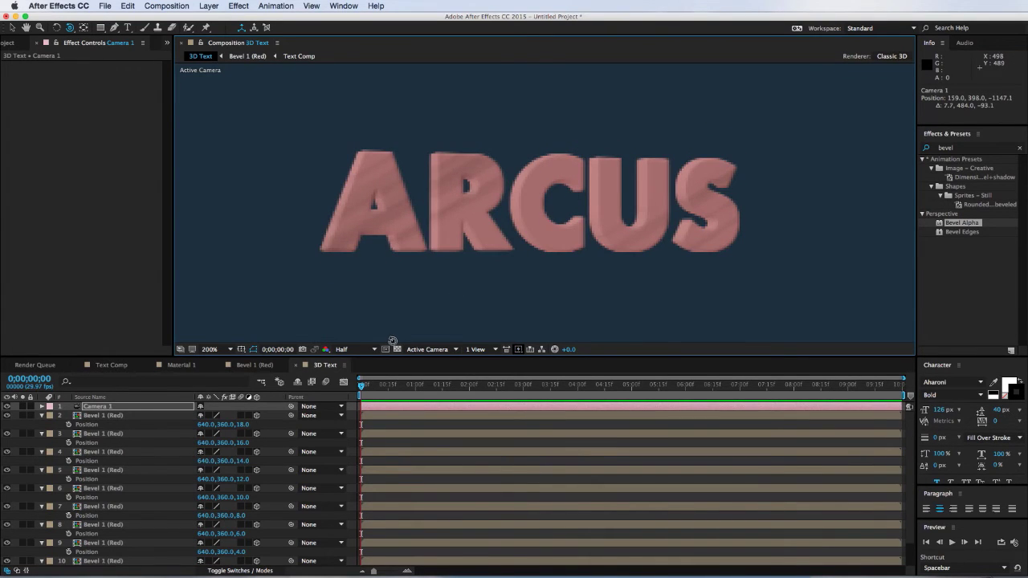
pyautogui.click(247, 364)
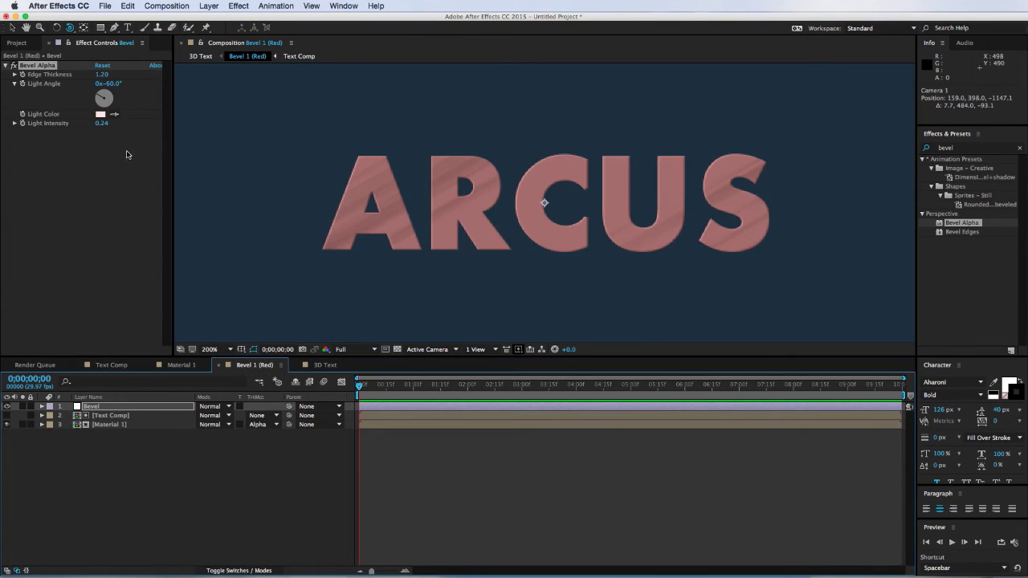
# Set Bevel Alpha edge thickness to 2.00, light intensity to 0.49, and light colour white.
pyautogui.moveTo(101, 74); pyautogui.dragTo(111, 74)
pyautogui.moveTo(102, 123); pyautogui.dragTo(114, 124)
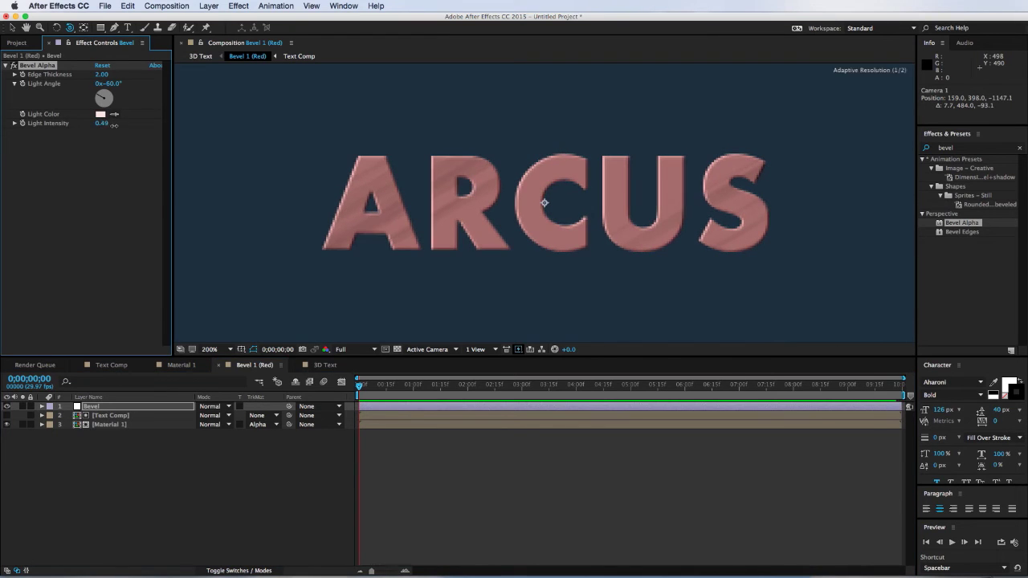
pyautogui.click(100, 114)
pyautogui.moveTo(271, 307); pyautogui.dragTo(235, 254)
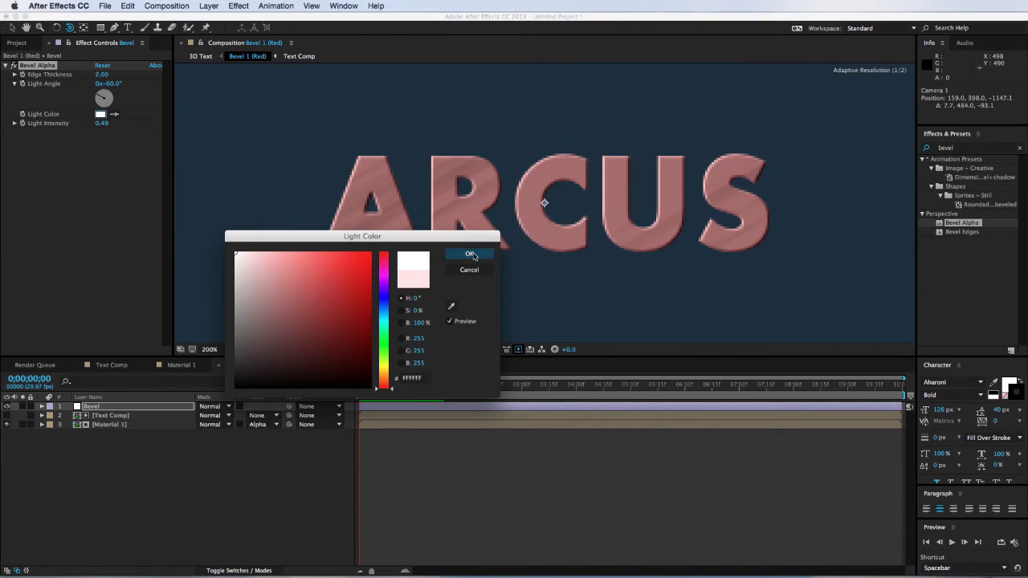
pyautogui.click(472, 254)
# Orbit the camera in the 3D Text comp to review the bevelled ARCUS at 100%.
pyautogui.click(324, 364)
pyautogui.moveTo(363, 265); pyautogui.dragTo(458, 266)
pyautogui.press(',')
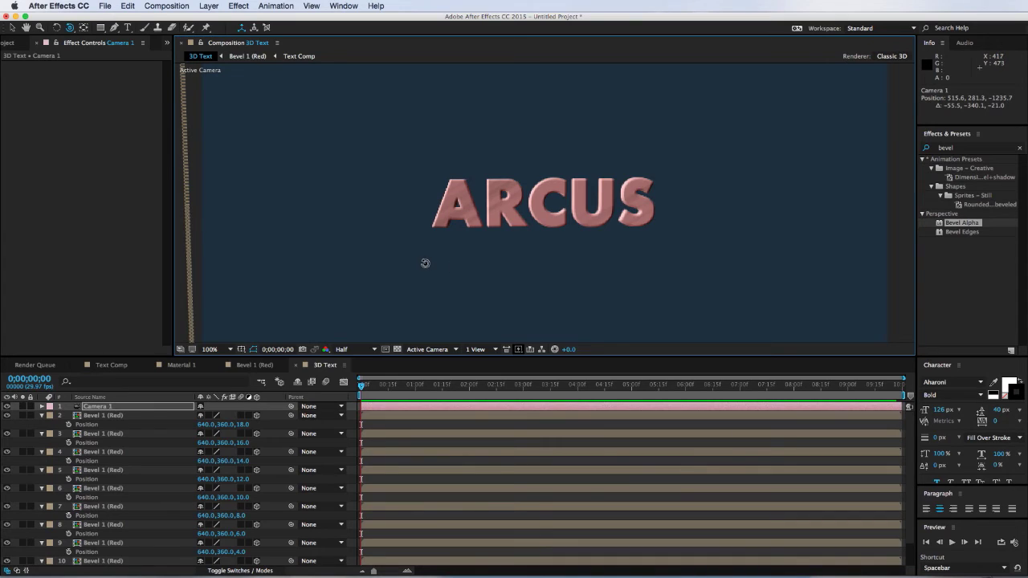
# Create an empty 1280×720, 10-second comp named FOOTAGE and view it at 100%.
pyautogui.click(11, 45)
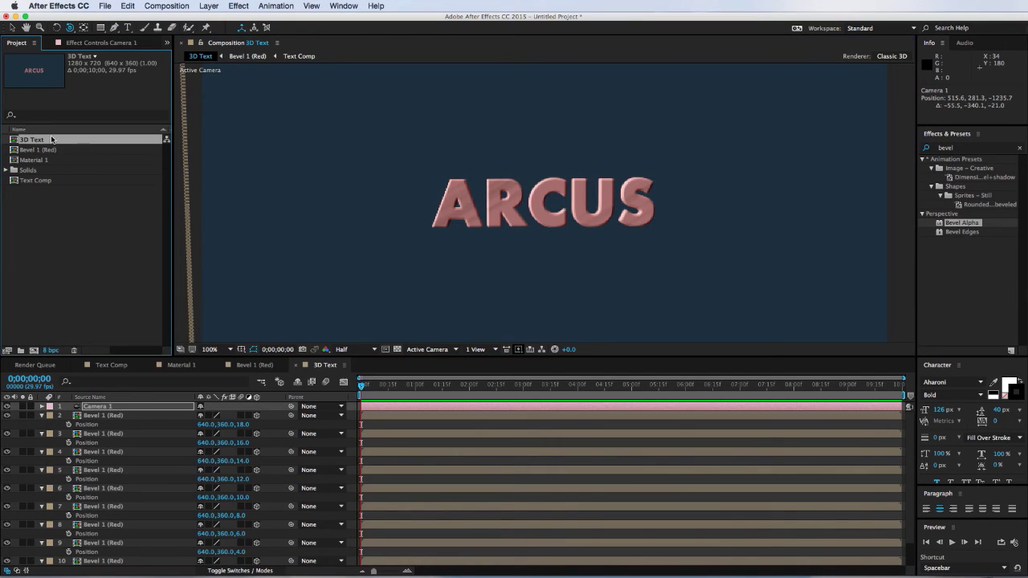
pyautogui.click(48, 246)
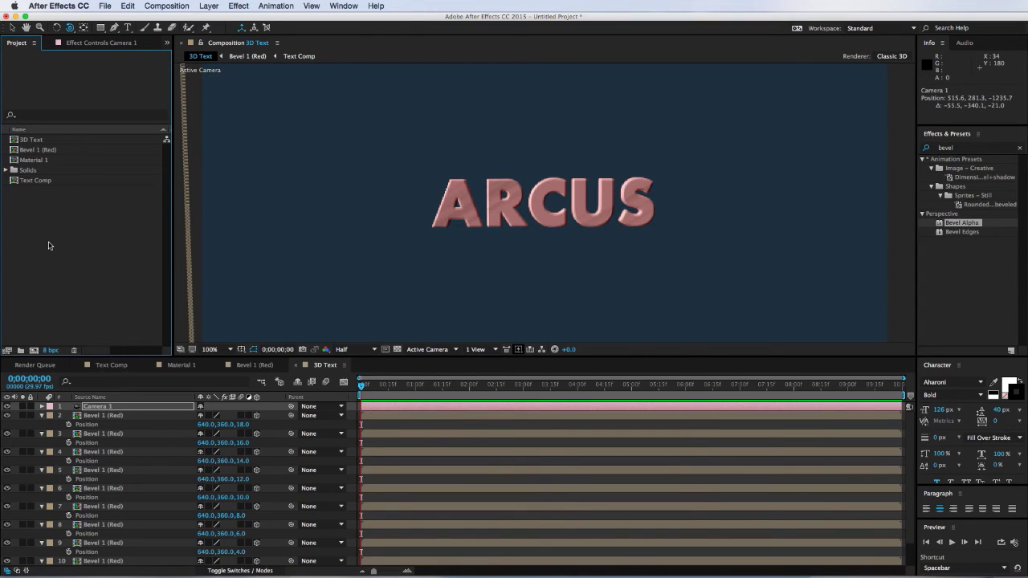
pyautogui.press('super+n')
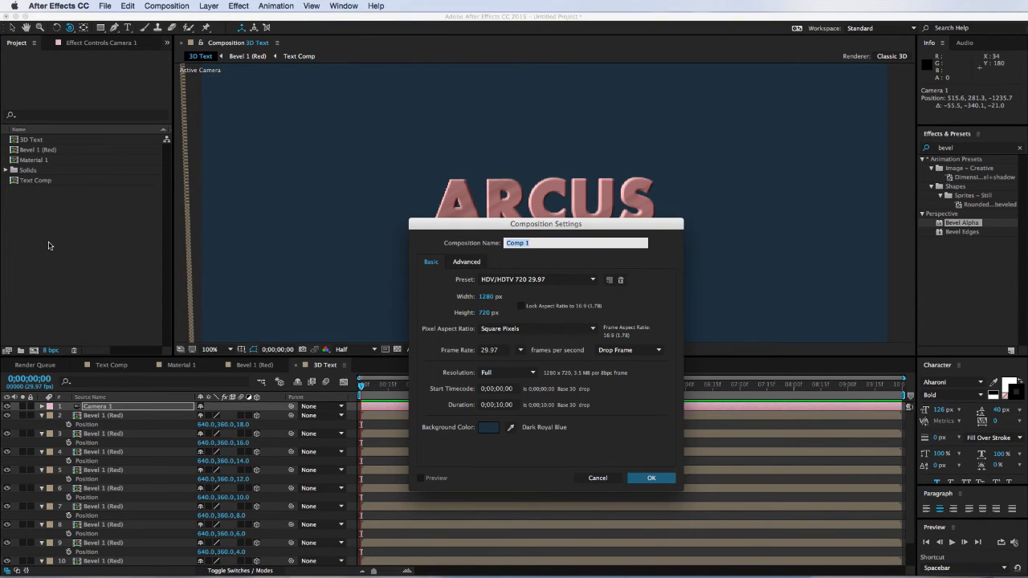
pyautogui.write('FC')
pyautogui.press('Return')
pyautogui.press(',')
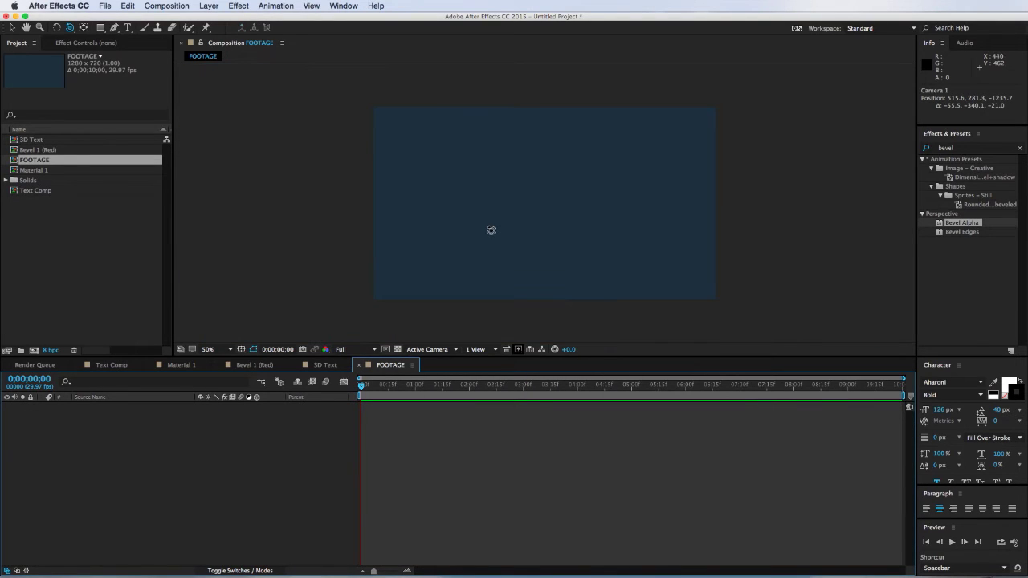
pyautogui.press('.')
# Drag the 3D Text comp into the FOOTAGE timeline and check the layer's Rotation.
pyautogui.click(32, 139)
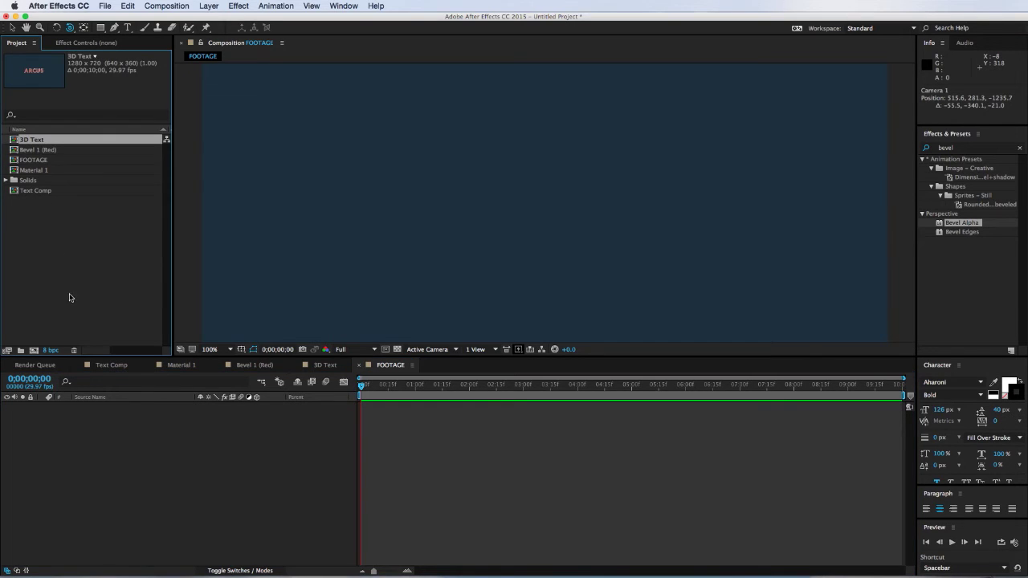
pyautogui.moveTo(43, 142); pyautogui.dragTo(124, 460)
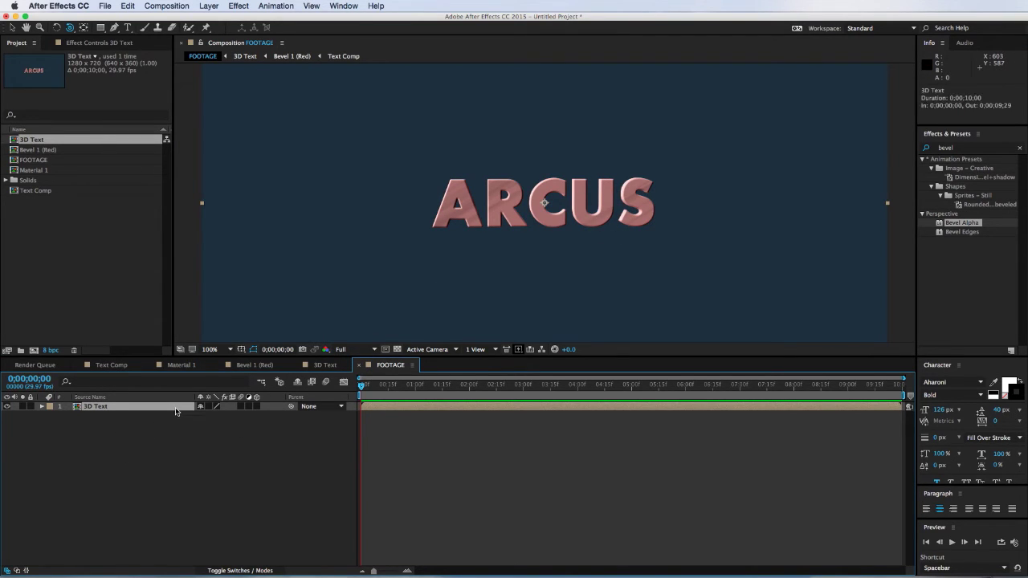
pyautogui.press('r')
pyautogui.moveTo(212, 418)
pyautogui.mouseDown()
pyautogui.moveTo(192, 419)
pyautogui.moveTo(215, 418)
pyautogui.mouseUp()
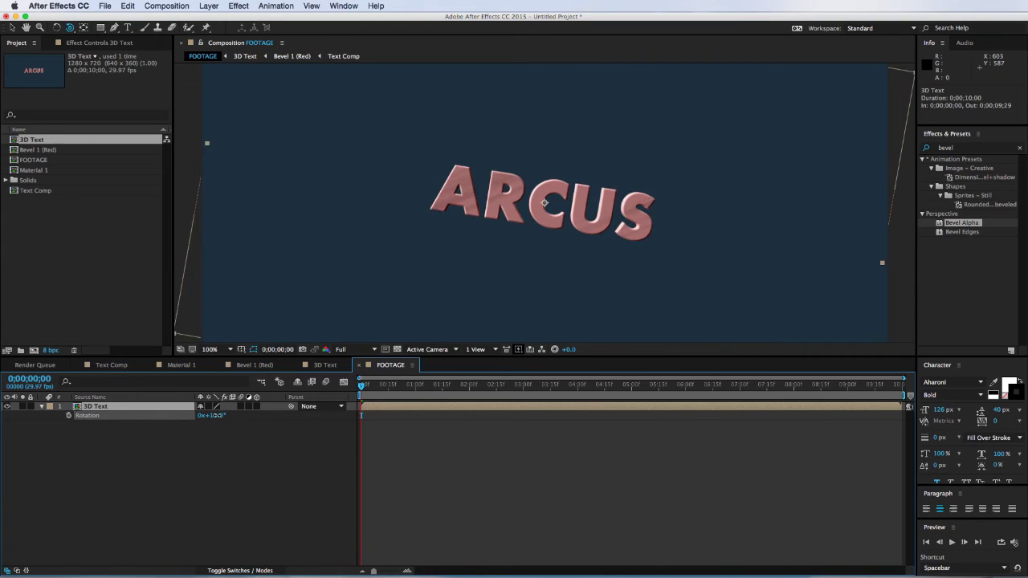
# Enable 3D Layer and Collapse Transformations on 3D Text, then rotate it -35° on Y.
pyautogui.click(256, 407)
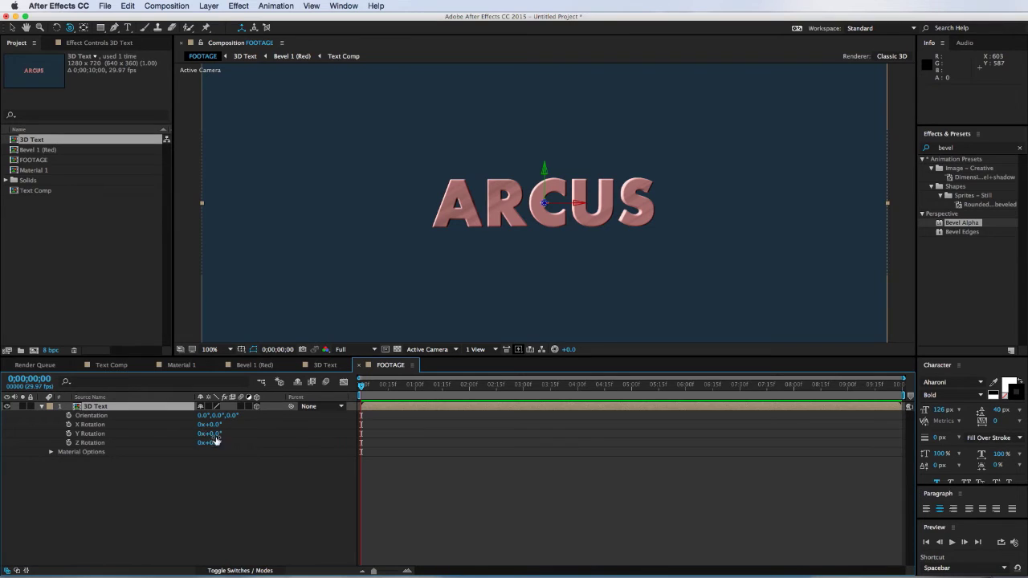
pyautogui.moveTo(210, 434)
pyautogui.mouseDown()
pyautogui.moveTo(257, 430)
pyautogui.moveTo(200, 426)
pyautogui.mouseUp()
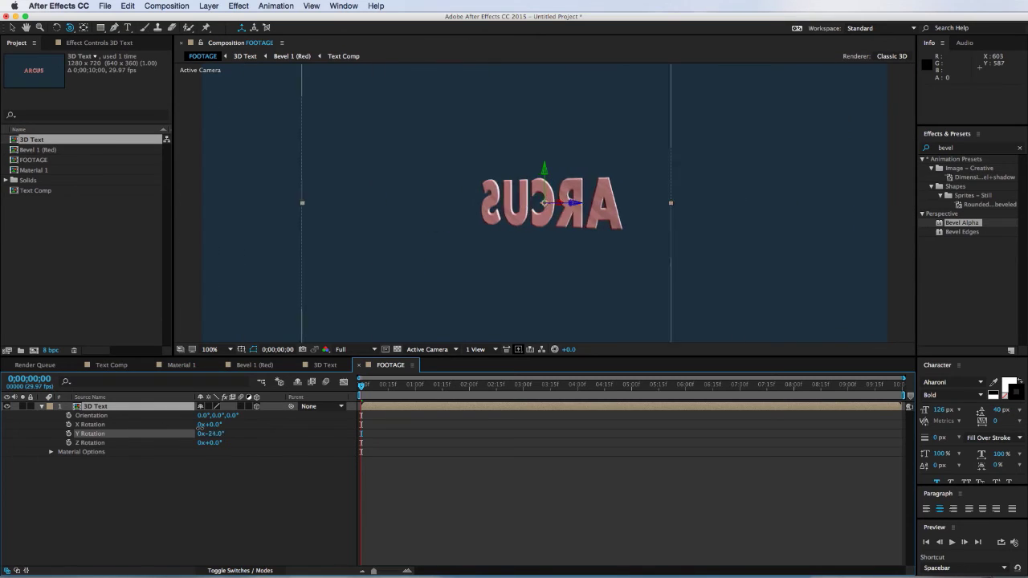
pyautogui.hotkey('ctrl', 'z')
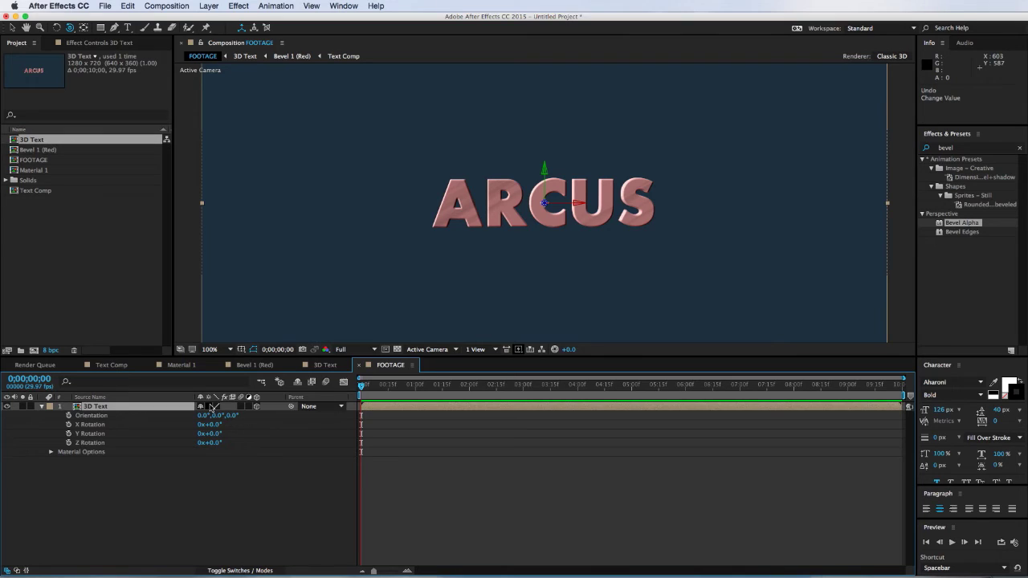
pyautogui.click(212, 407)
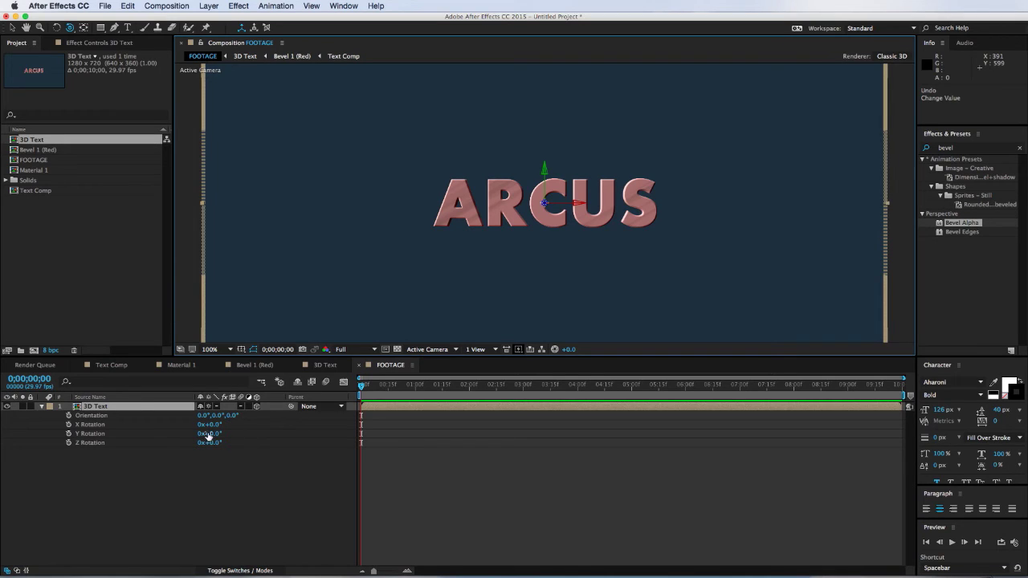
pyautogui.moveTo(210, 433)
pyautogui.mouseDown()
pyautogui.moveTo(229, 432)
pyautogui.moveTo(173, 430)
pyautogui.moveTo(218, 426)
pyautogui.mouseUp()
pyautogui.press('capslock')
pyautogui.press('capslock')
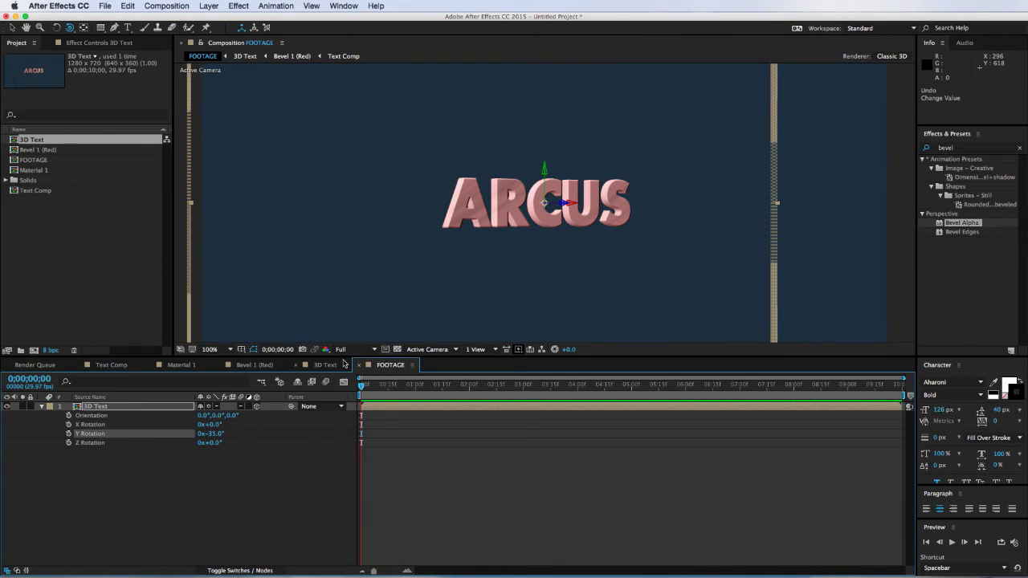
# Duplicate Bevel 1 (Red) in the Project panel and rename the copy 'Bevel 2 (White)'.
pyautogui.click(331, 366)
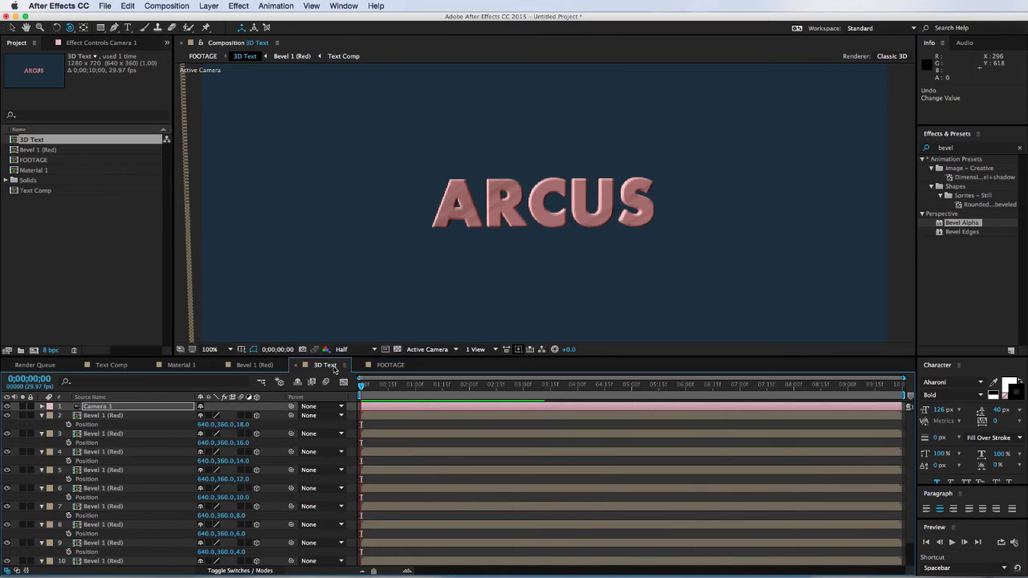
pyautogui.click(47, 151)
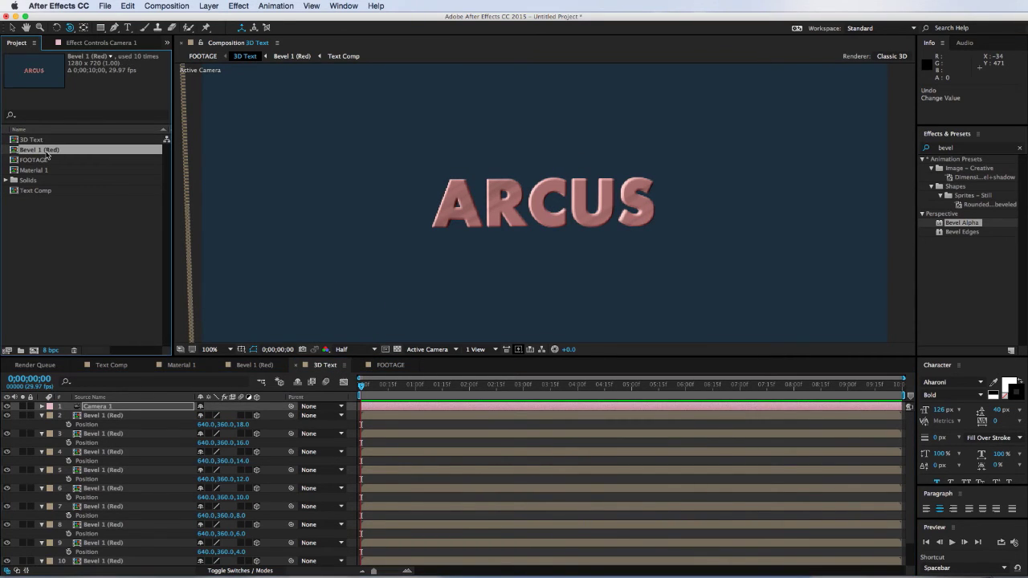
pyautogui.press('super+d')
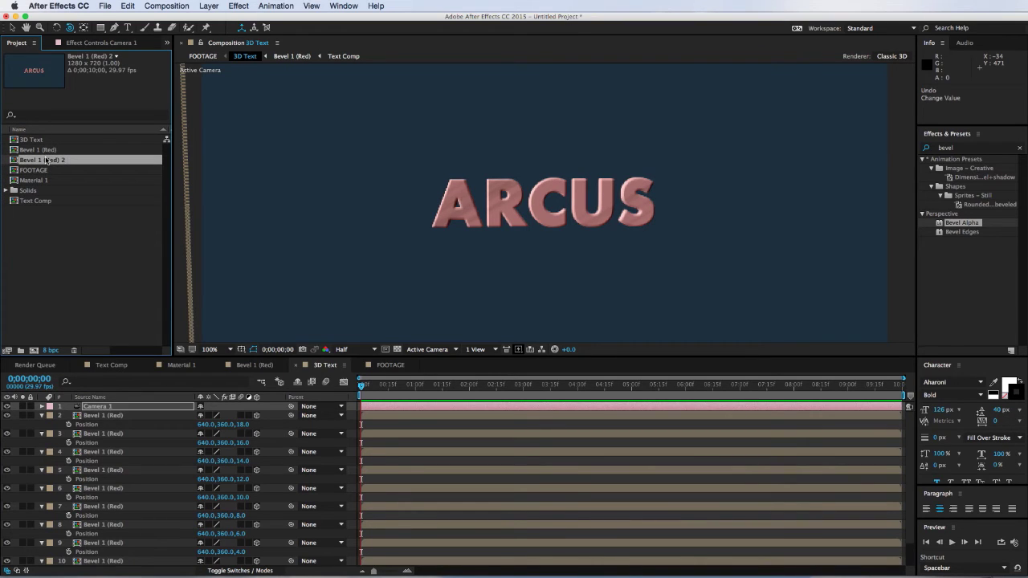
pyautogui.press('Return')
pyautogui.press('Right')
pyautogui.press('BackSpace')
pyautogui.press('BackSpace')
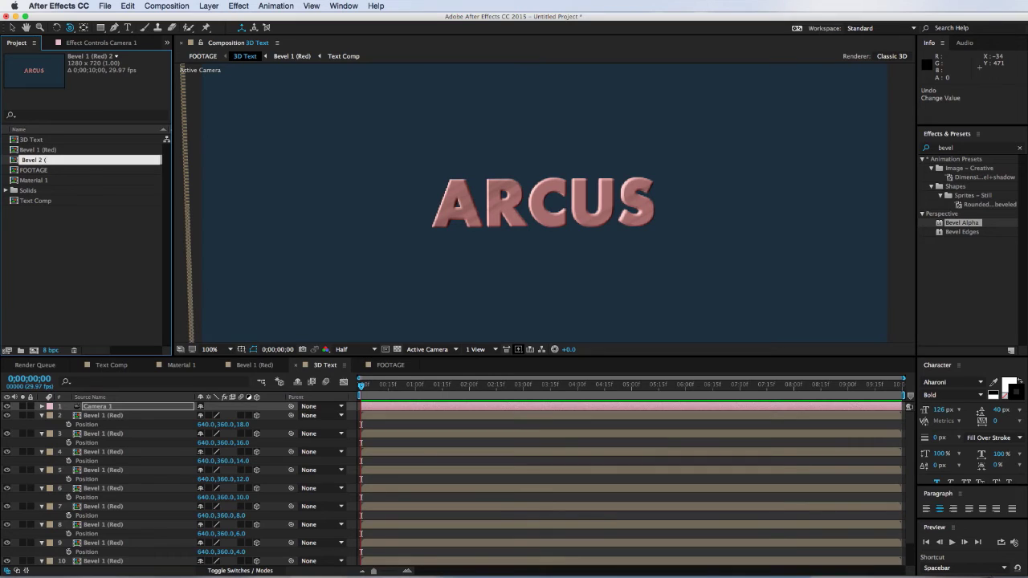
pyautogui.write(')')
pyautogui.press('Return')
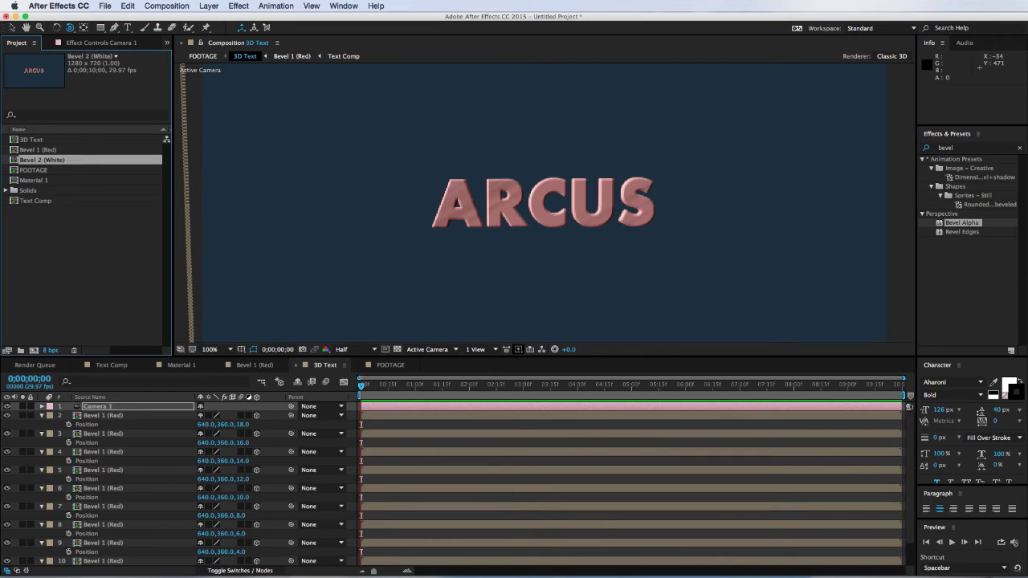
# Open Bevel 2 (White), hide the Bevel layer, and add an Outer Glow style to Text Comp.
pyautogui.doubleClick(51, 164)
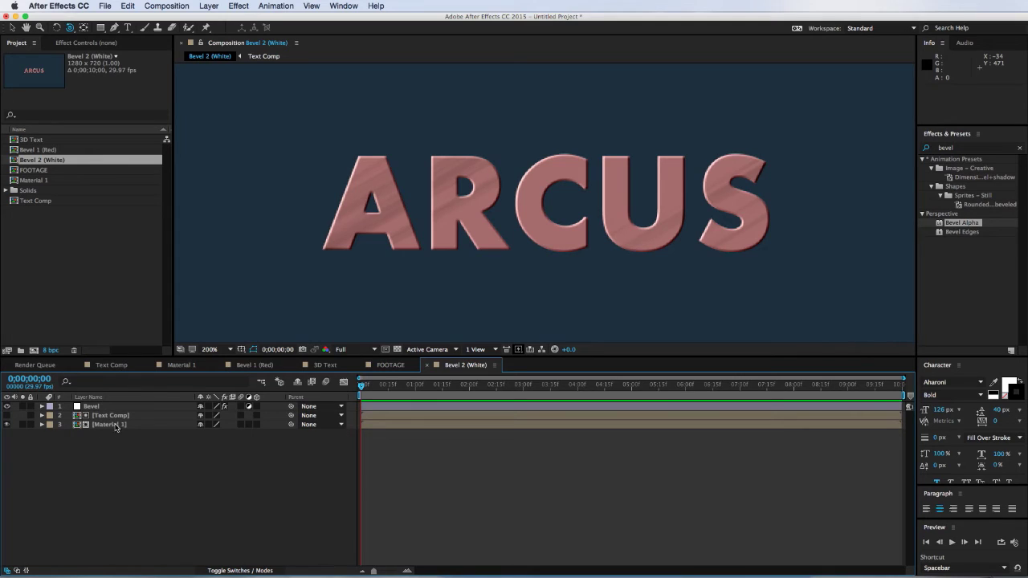
pyautogui.click(8, 406)
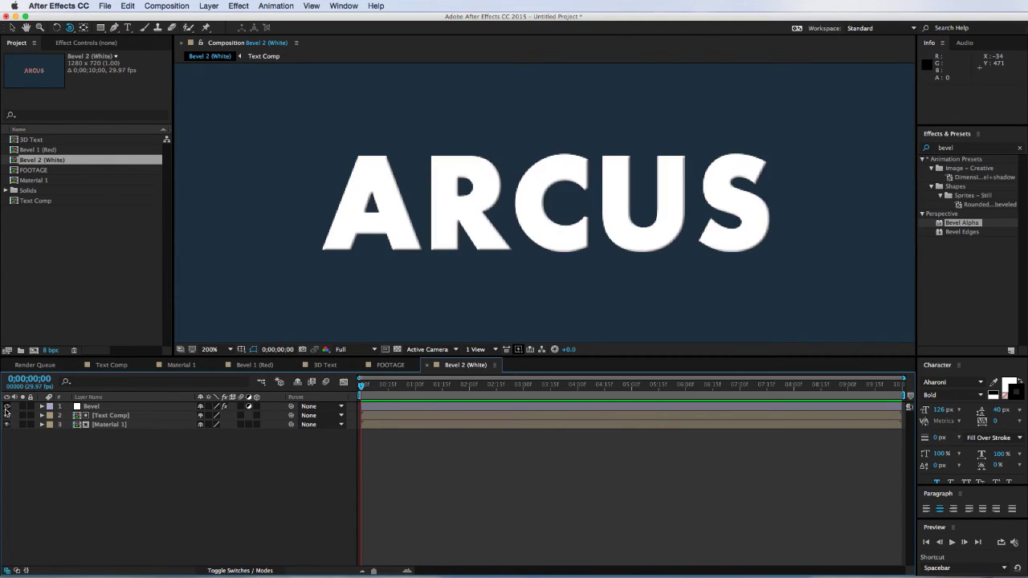
pyautogui.click(117, 419)
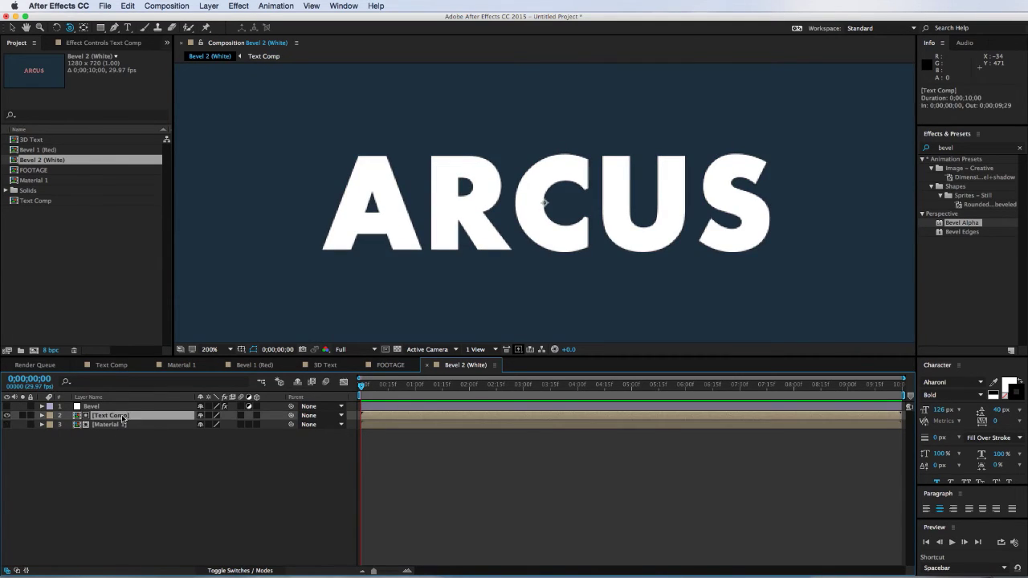
pyautogui.rightClick(117, 418)
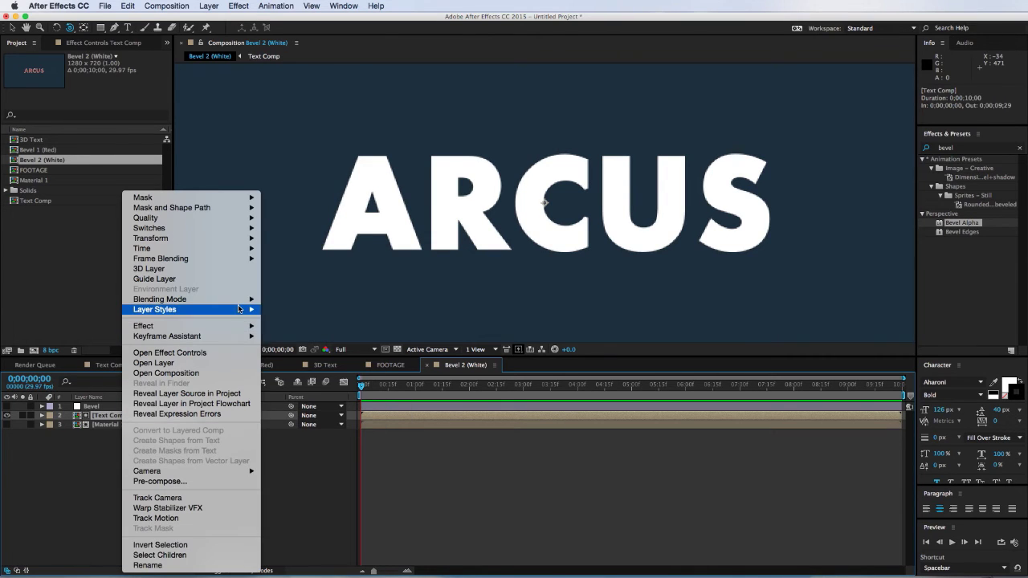
pyautogui.moveTo(241, 309)
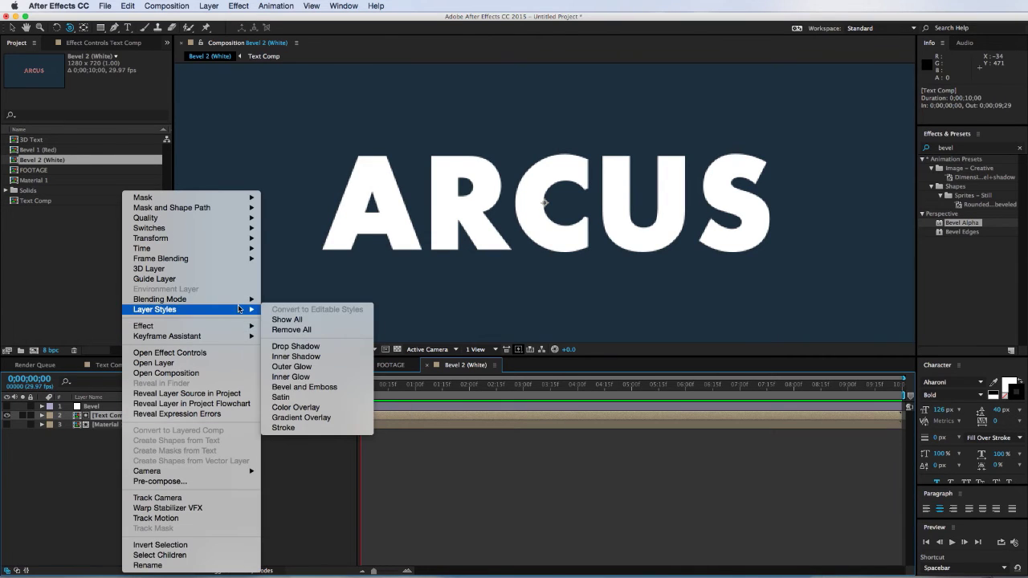
pyautogui.click(302, 367)
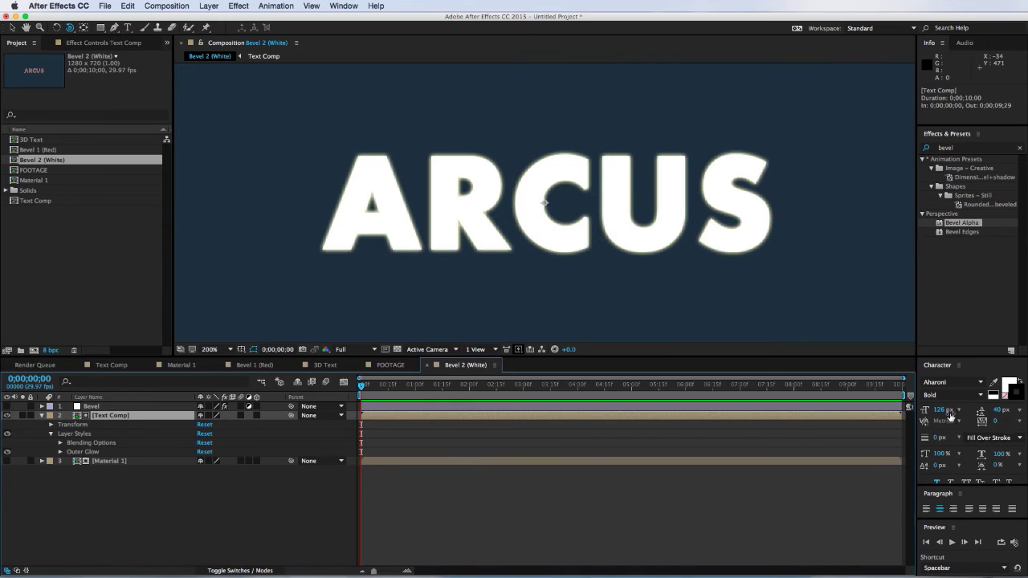
# Set the Outer Glow to Normal blend, white colour, Precise technique and 1% range.
pyautogui.click(60, 452)
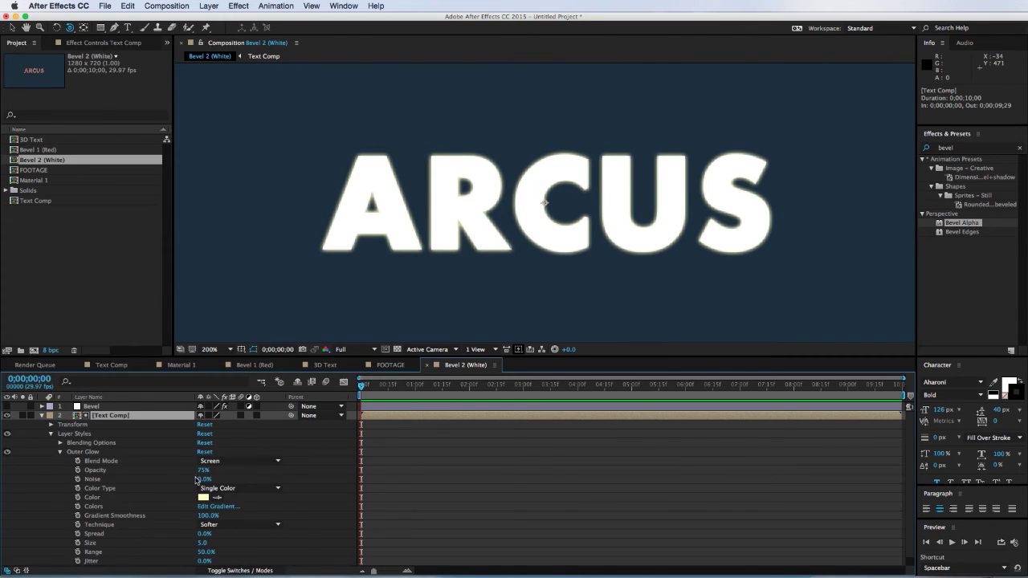
pyautogui.scroll(-1, 196, 481)
pyautogui.click(237, 452)
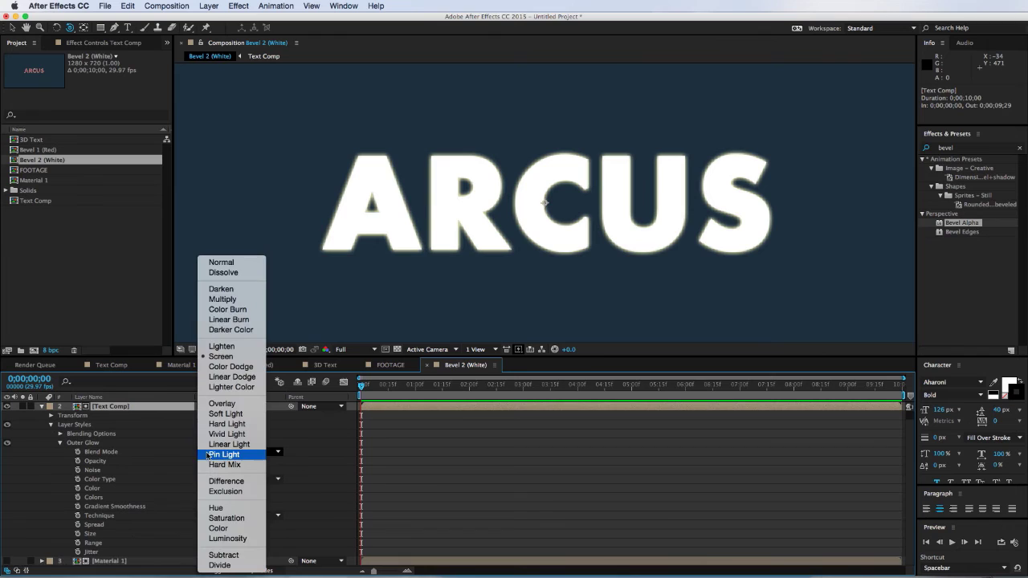
pyautogui.click(237, 263)
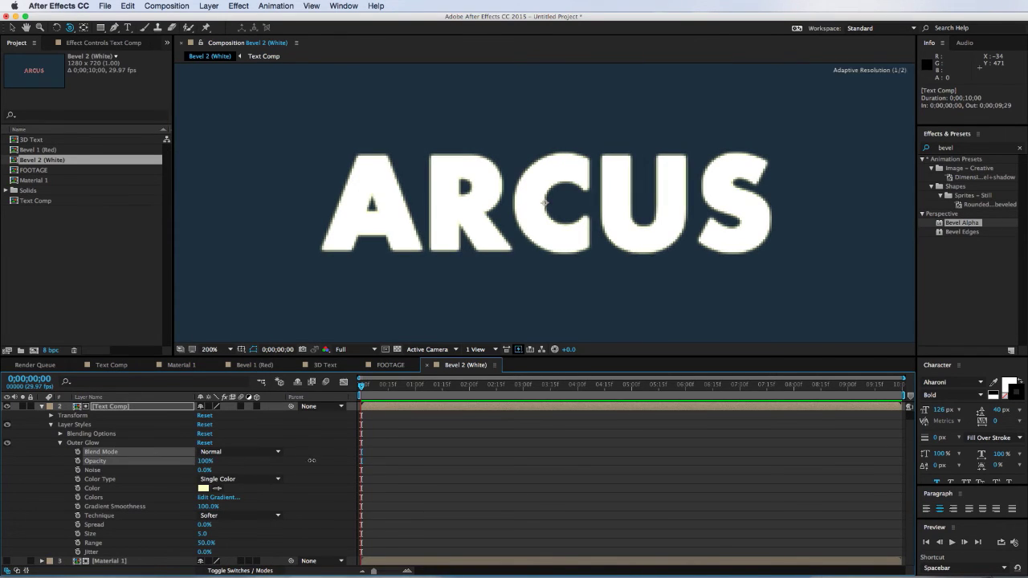
pyautogui.click(203, 488)
pyautogui.click(305, 331)
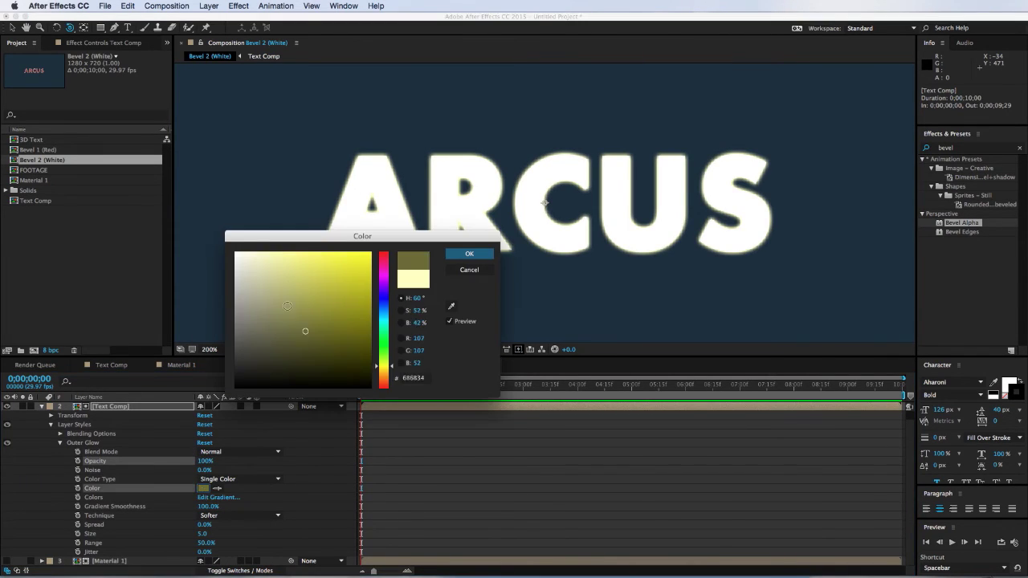
pyautogui.click(236, 254)
pyautogui.click(469, 253)
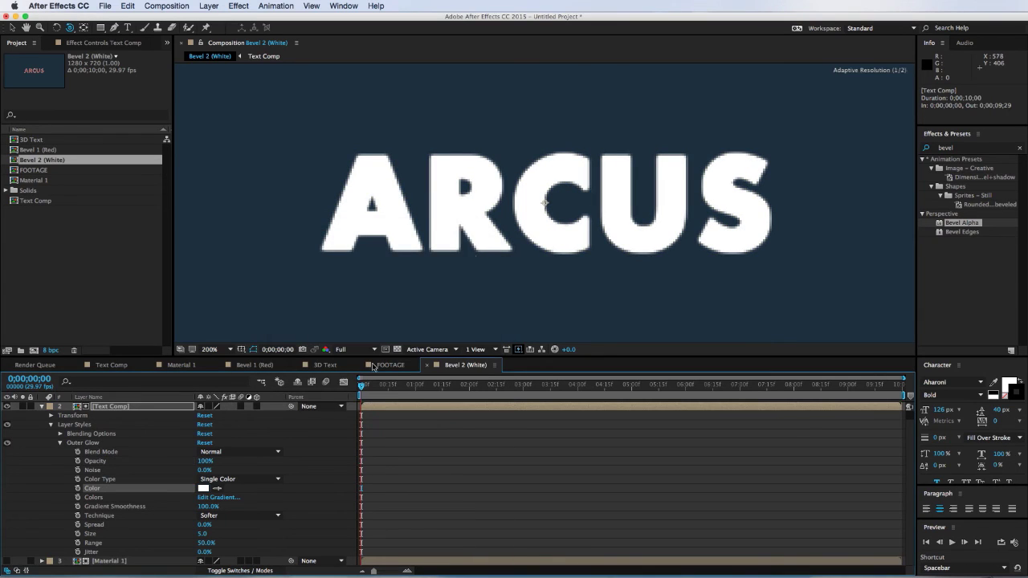
pyautogui.click(227, 521)
pyautogui.click(226, 534)
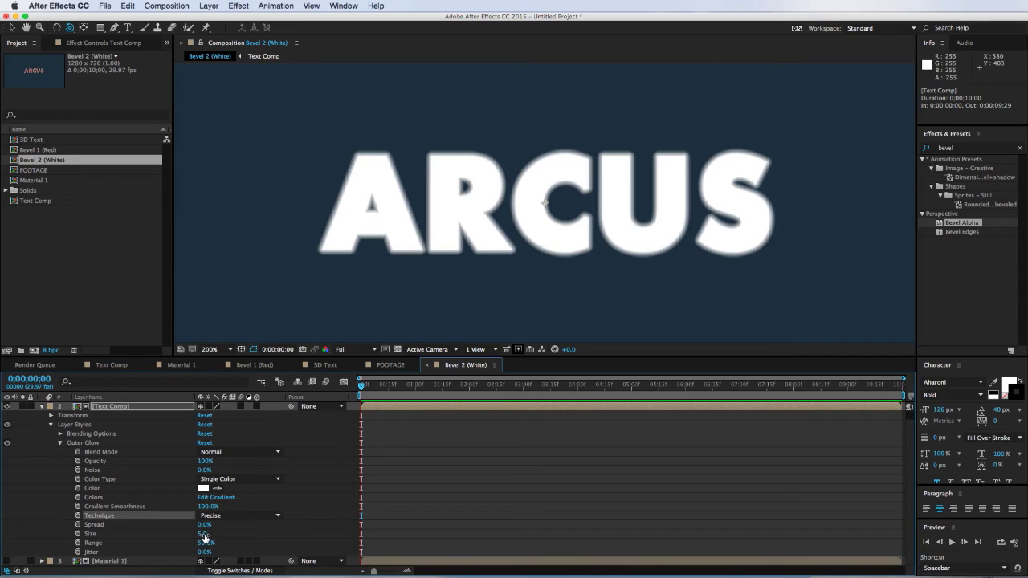
pyautogui.moveTo(205, 544); pyautogui.dragTo(173, 544)
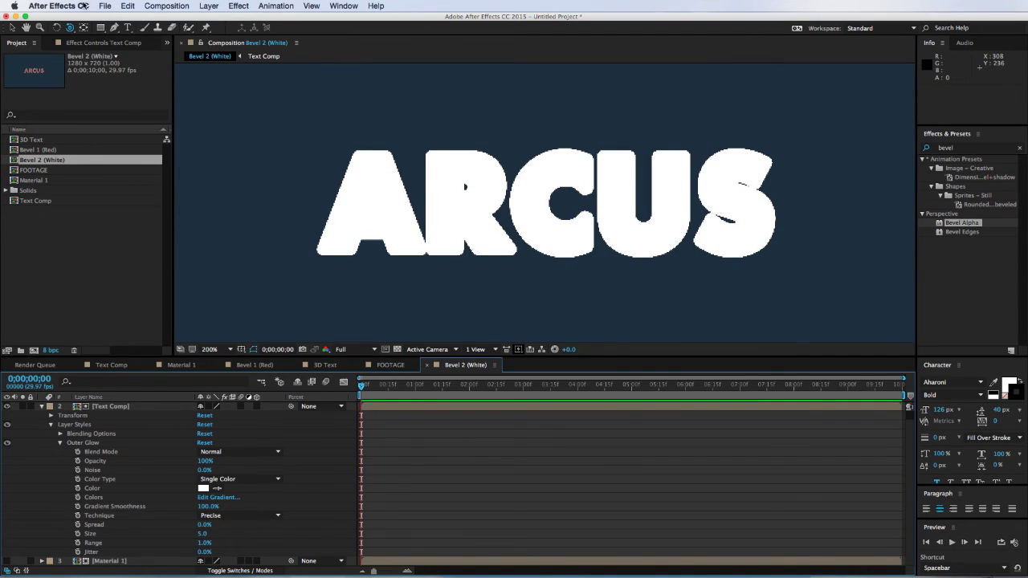
pyautogui.click(95, 44)
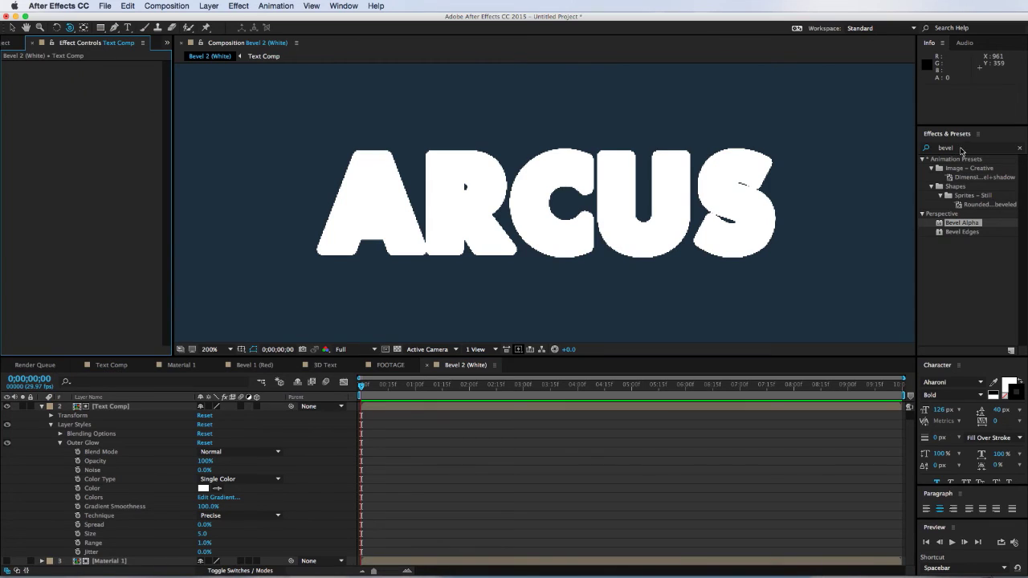
# Apply a Fill effect to Text Comp and set its colour to black.
pyautogui.click(961, 151)
pyautogui.write('ful')
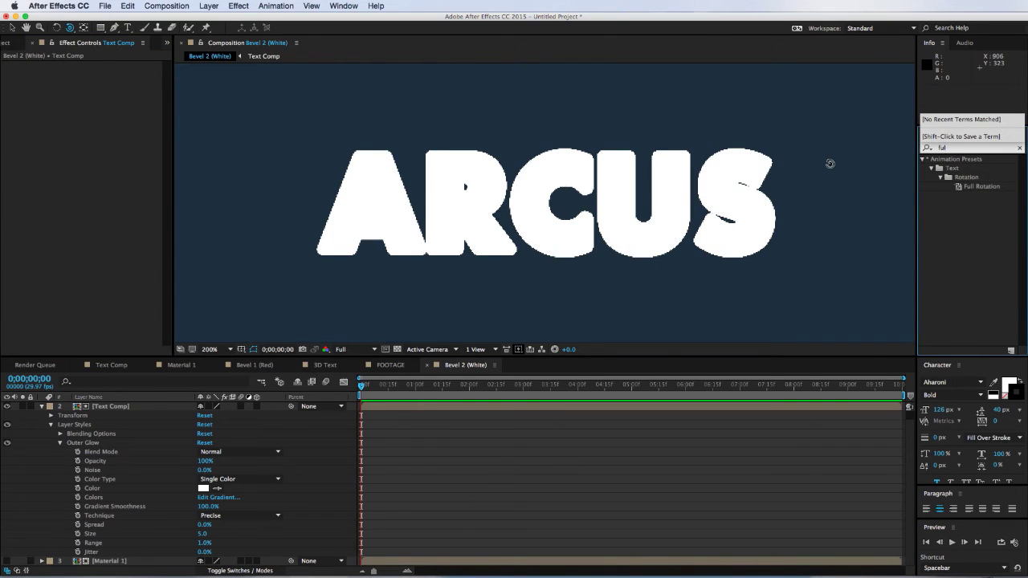
pyautogui.press('BackSpace')
pyautogui.press('BackSpace')
pyautogui.write('ill')
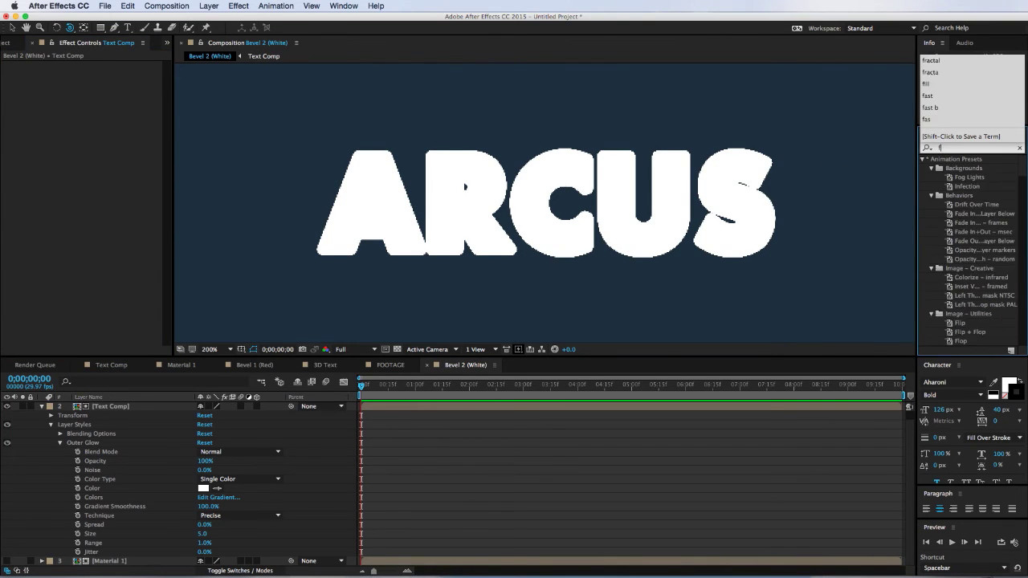
pyautogui.moveTo(939, 216); pyautogui.dragTo(105, 418)
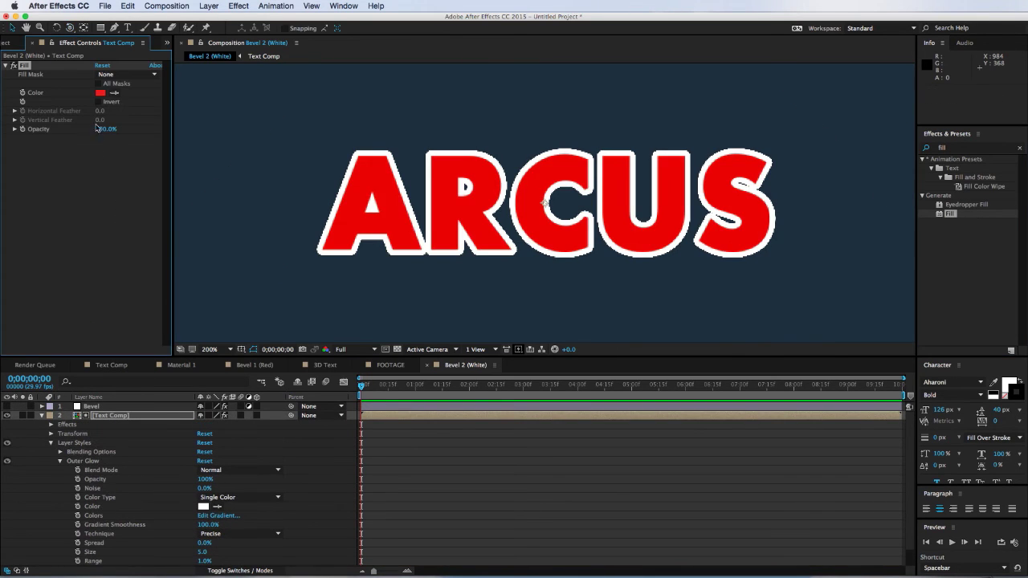
pyautogui.click(100, 92)
pyautogui.moveTo(289, 328); pyautogui.dragTo(235, 387)
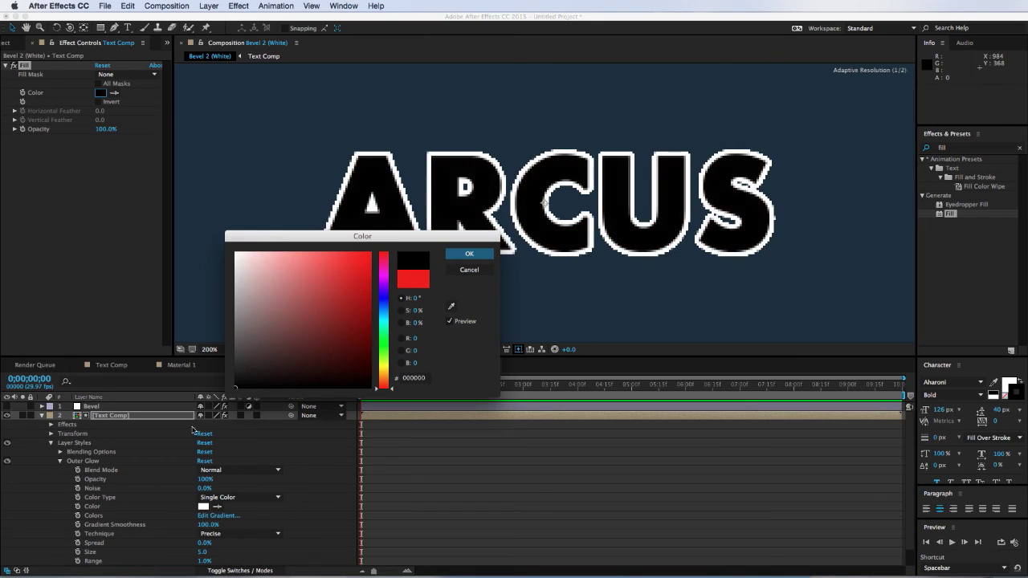
pyautogui.click(468, 254)
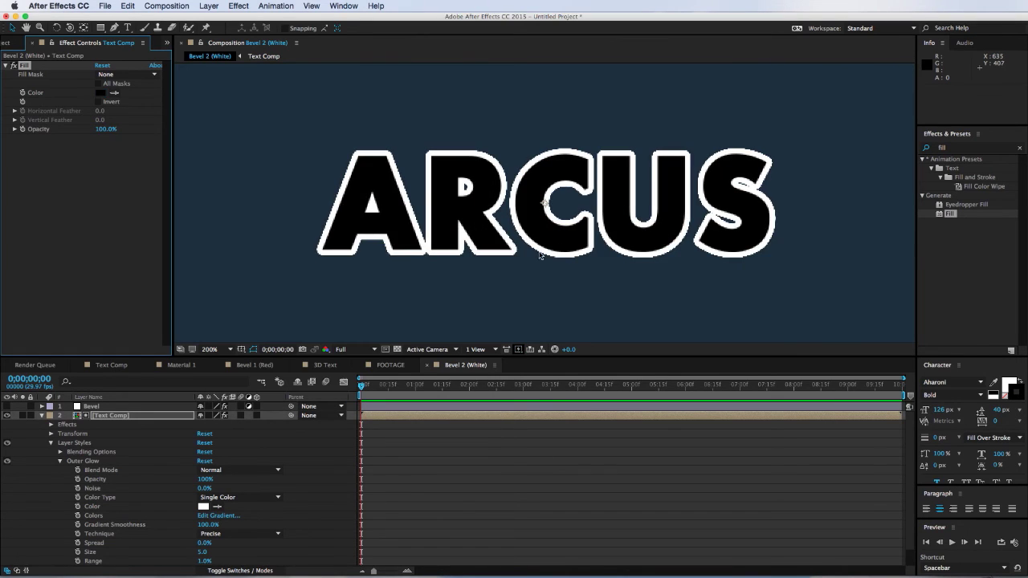
# Fine-tune the white glow thickness at 100% view and select the Material 1 layer.
pyautogui.press(',')
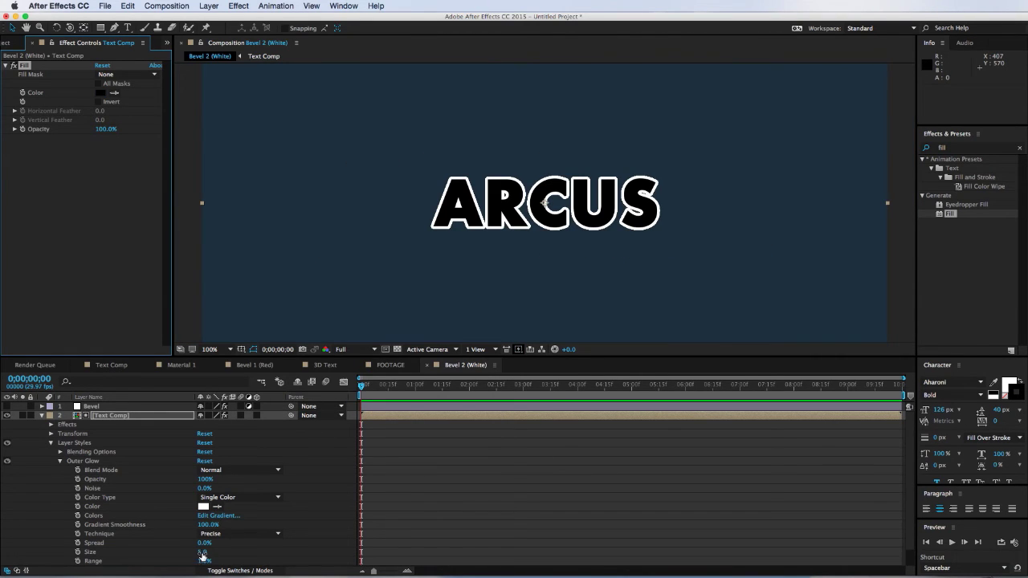
pyautogui.moveTo(202, 554)
pyautogui.mouseDown()
pyautogui.moveTo(225, 554)
pyautogui.moveTo(202, 552)
pyautogui.mouseUp()
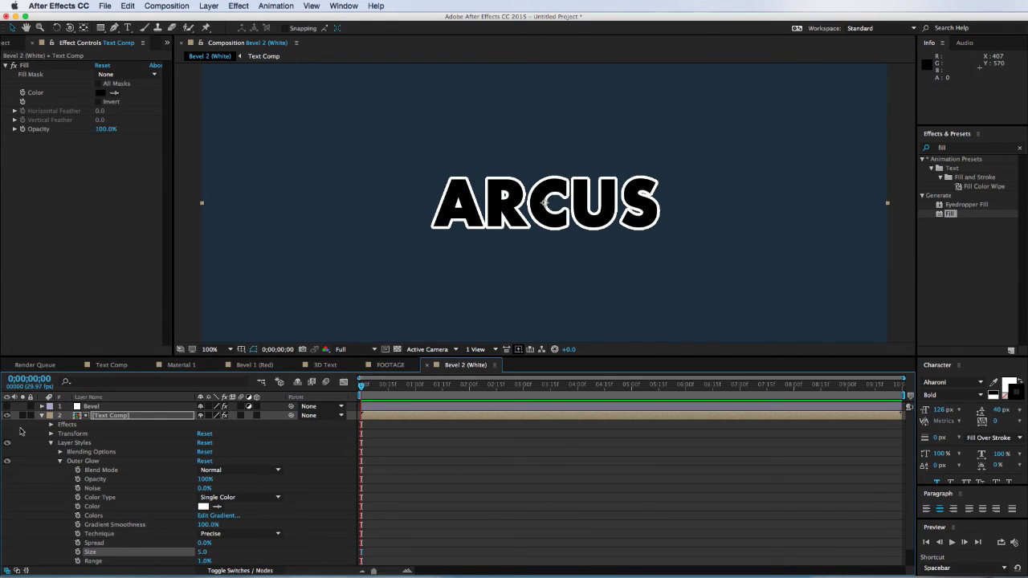
pyautogui.click(41, 416)
pyautogui.click(112, 425)
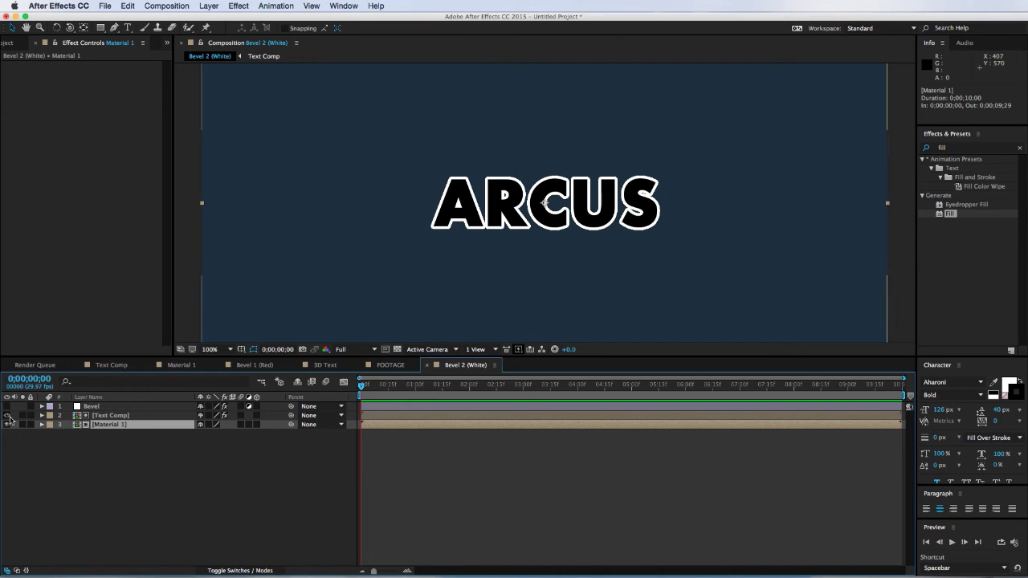
# Set Material 1's track matte to Luma Matte [Text Comp], hide Text Comp, and show the Bevel layer.
pyautogui.click(240, 570)
pyautogui.click(260, 425)
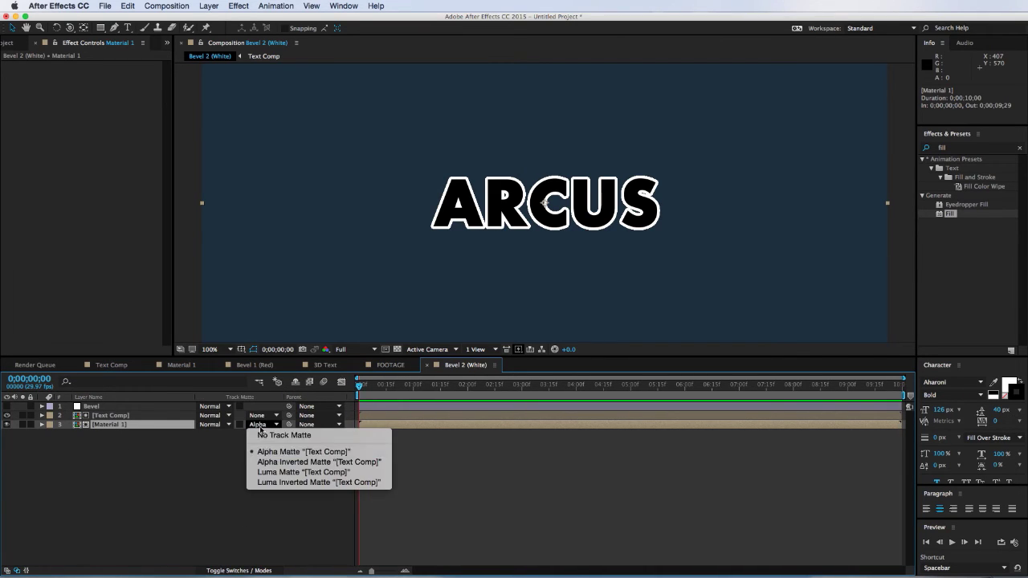
pyautogui.click(263, 472)
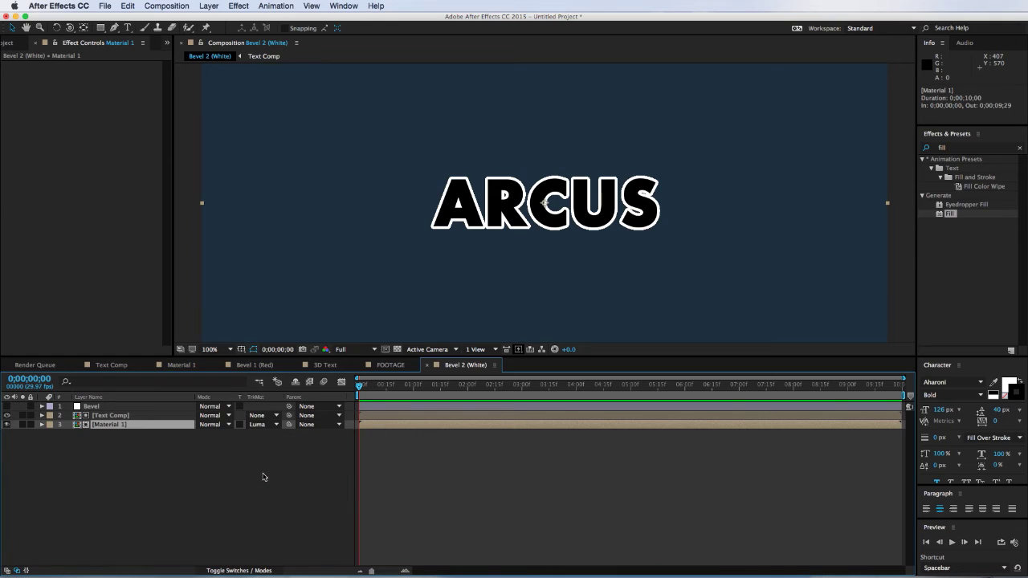
pyautogui.click(8, 415)
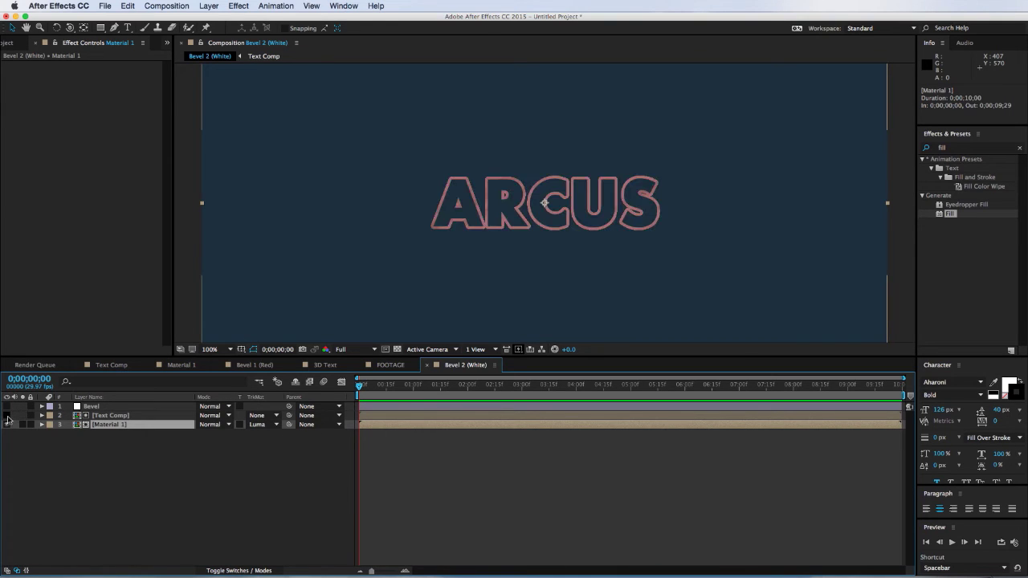
pyautogui.click(477, 471)
pyautogui.press('.')
pyautogui.click(295, 381)
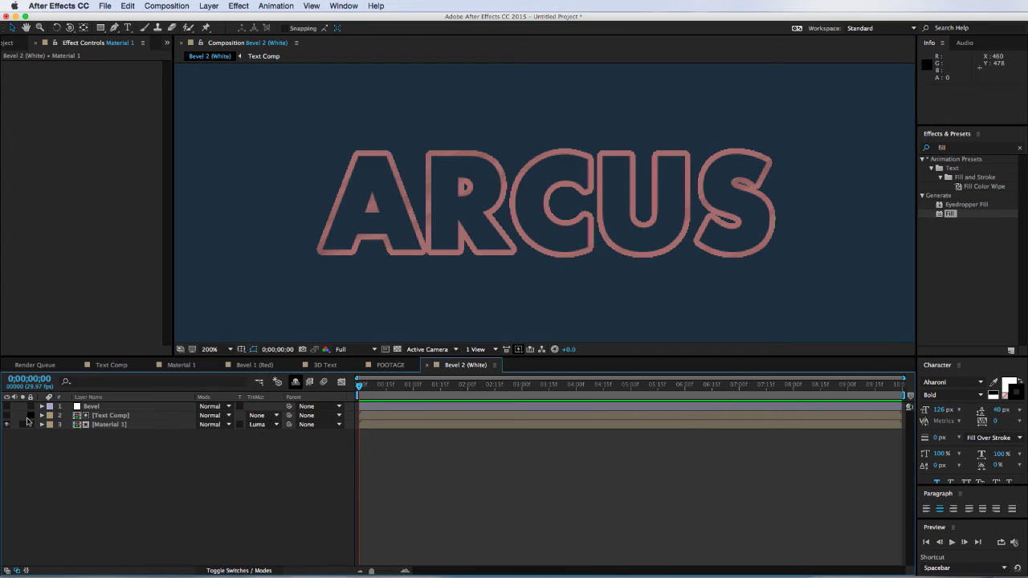
pyautogui.click(8, 415)
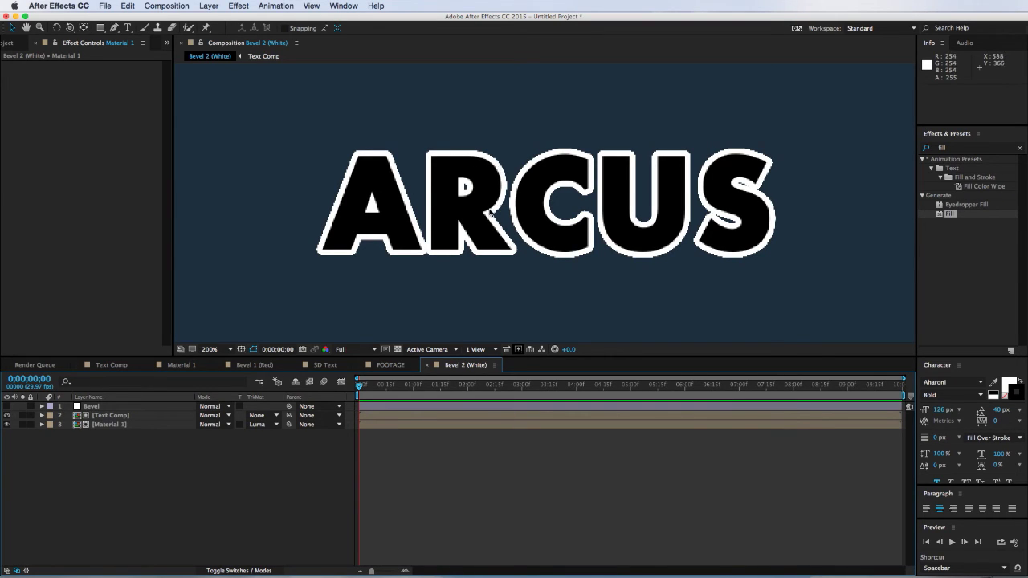
pyautogui.click(103, 425)
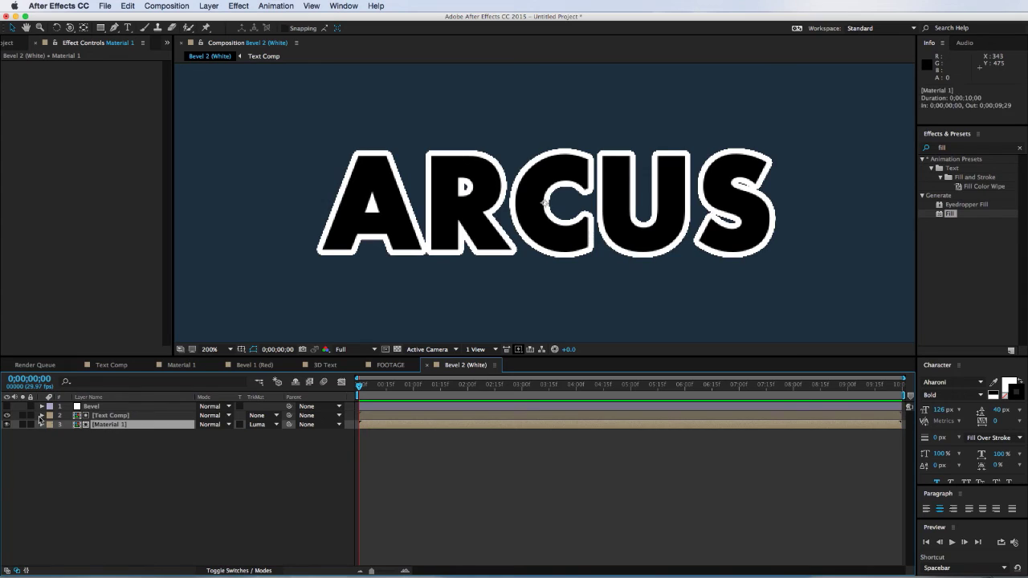
pyautogui.click(7, 415)
pyautogui.click(6, 407)
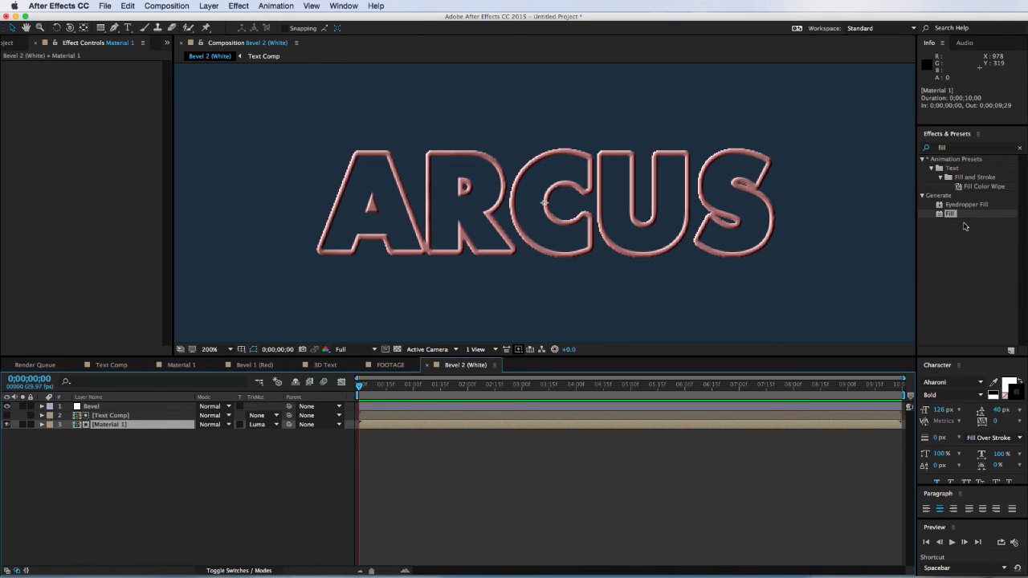
# Add Tint and Curves to Material 1, raising the curve so the ARCUS outline turns white.
pyautogui.click(960, 148)
pyautogui.write('tint')
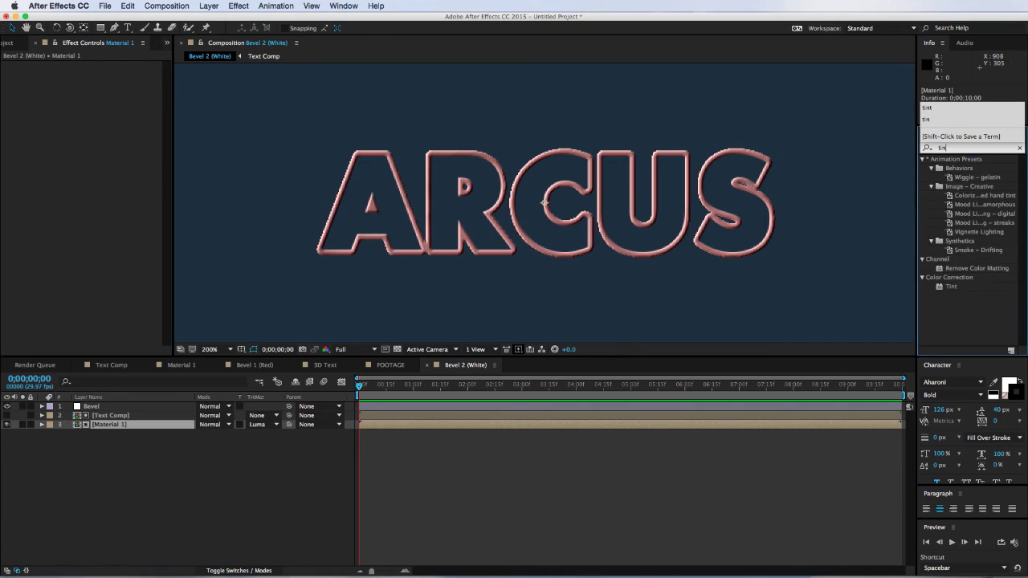
pyautogui.doubleClick(952, 196)
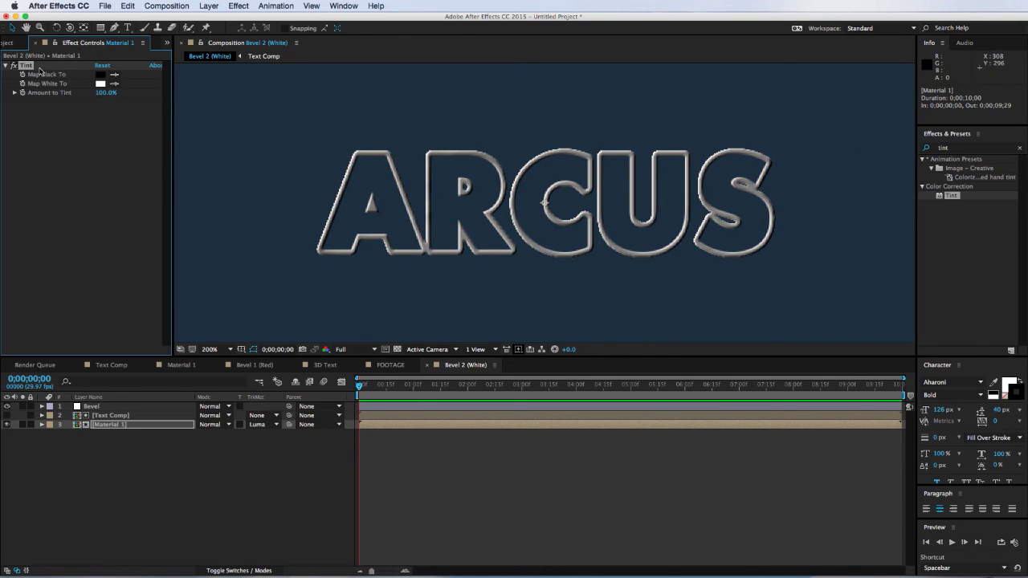
pyautogui.click(955, 150)
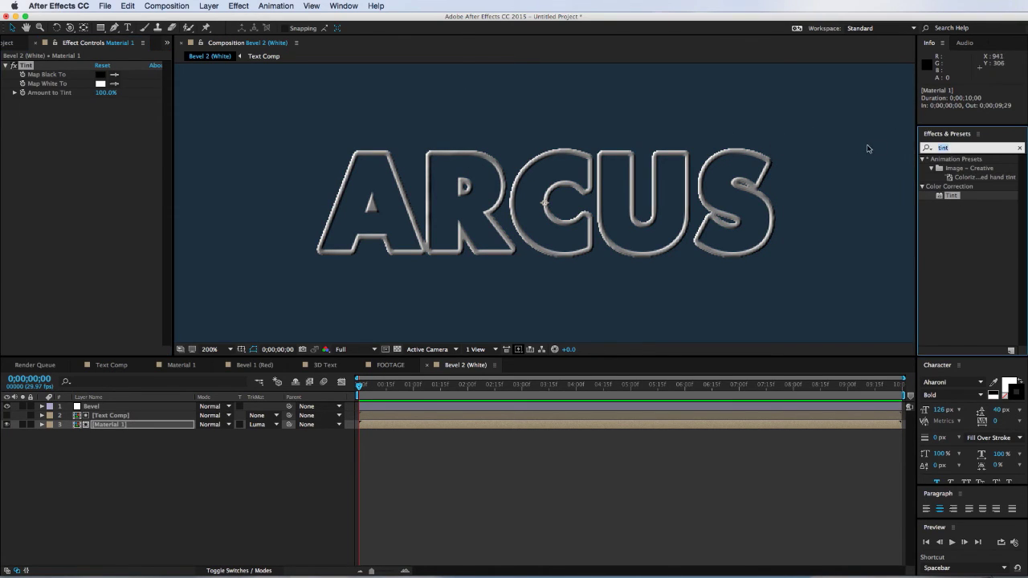
pyautogui.write('curve')
pyautogui.doubleClick(954, 196)
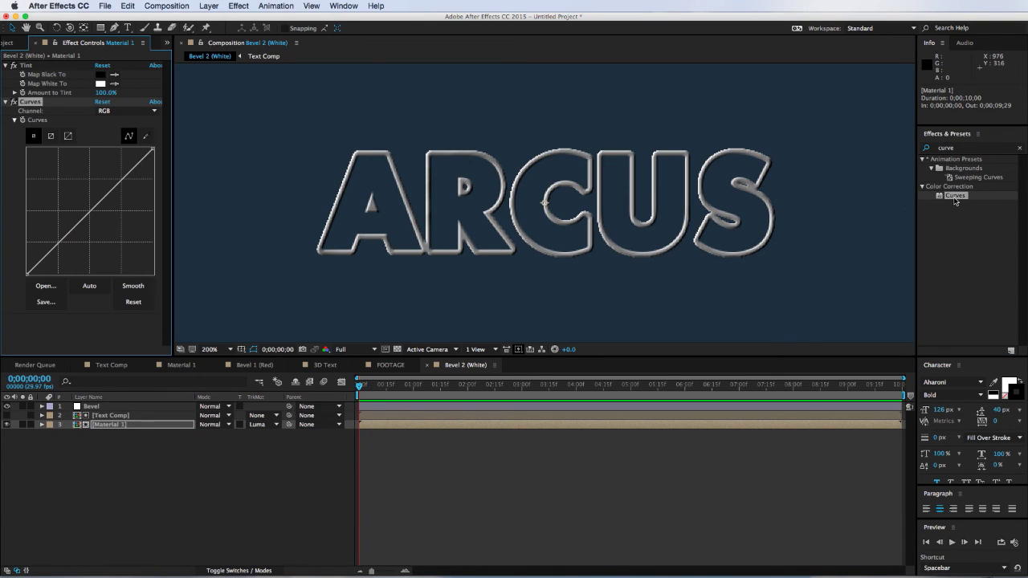
pyautogui.moveTo(82, 229); pyautogui.dragTo(64, 196)
pyautogui.click(452, 276)
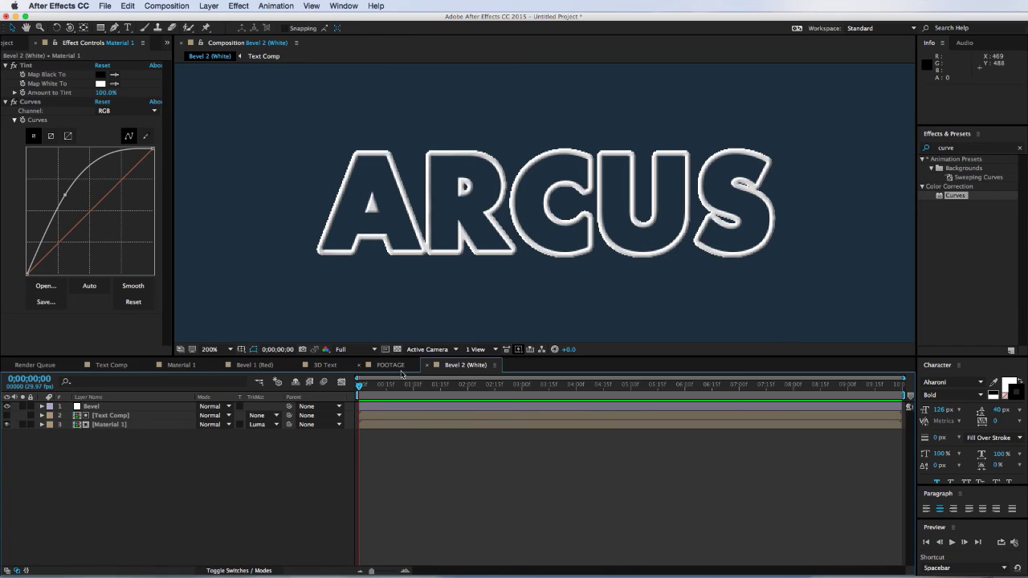
pyautogui.click(335, 367)
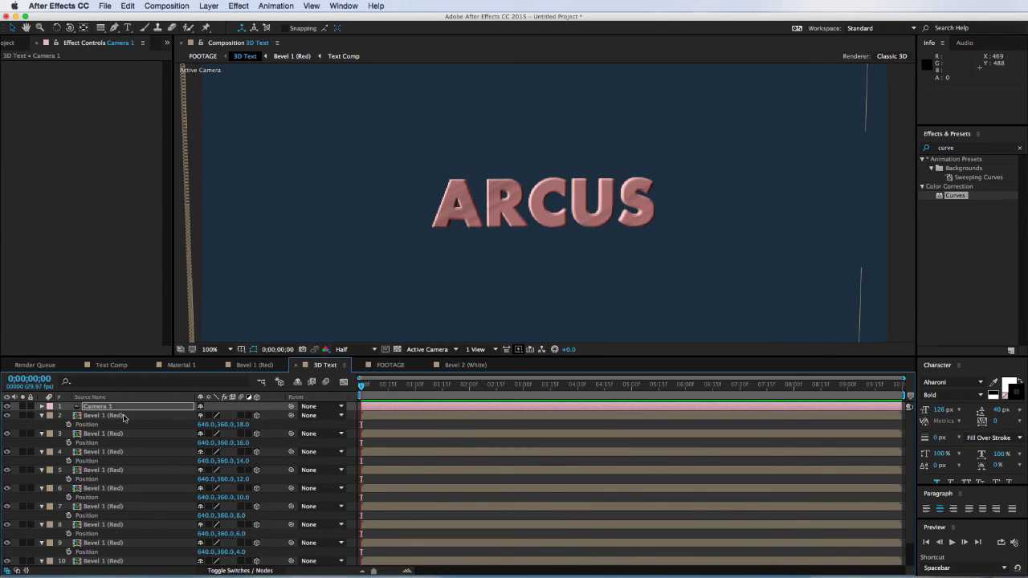
# Select the red bevel layers 3 through 9 in the timeline, hiding layer 9's Position property.
pyautogui.click(120, 416)
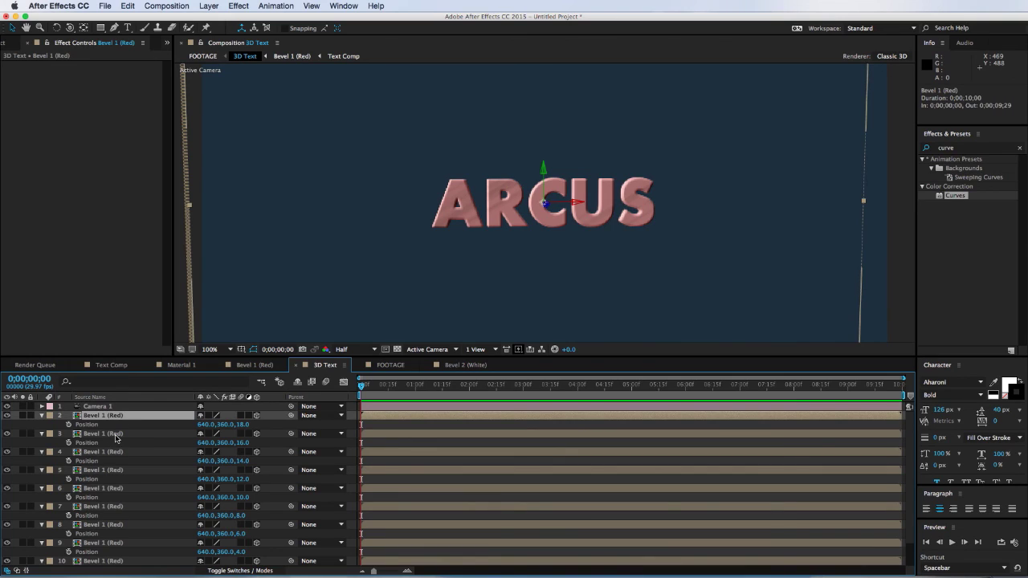
pyautogui.scroll(-2, 117, 424)
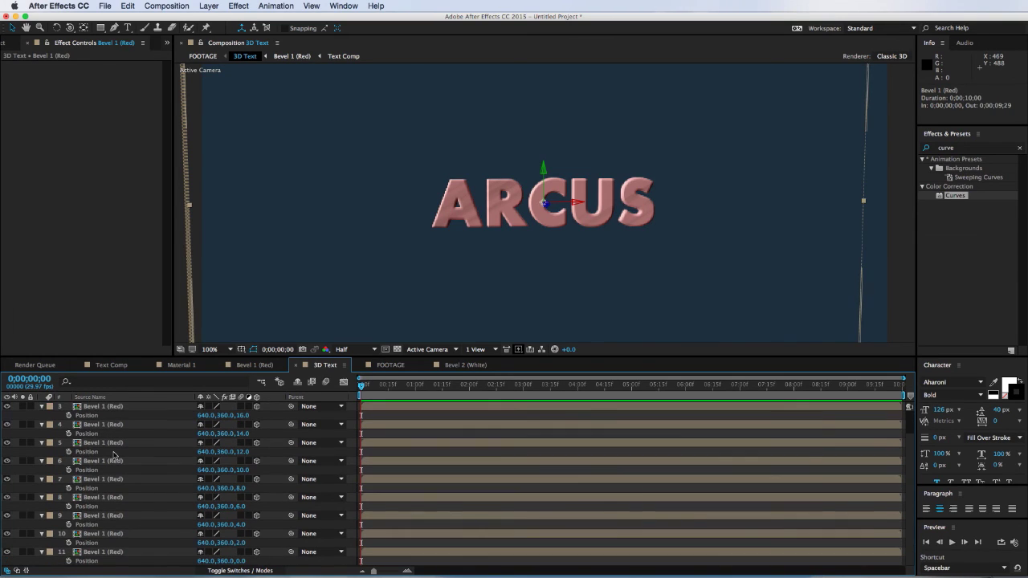
pyautogui.click(116, 552)
pyautogui.keyDown('super'); pyautogui.click(112, 516); pyautogui.keyUp('super')
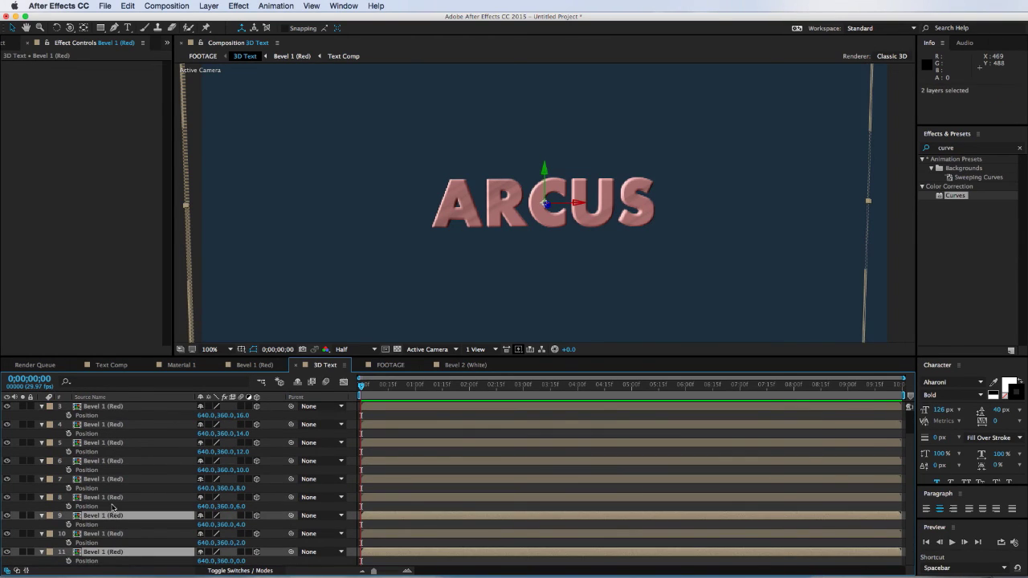
pyautogui.click(115, 534)
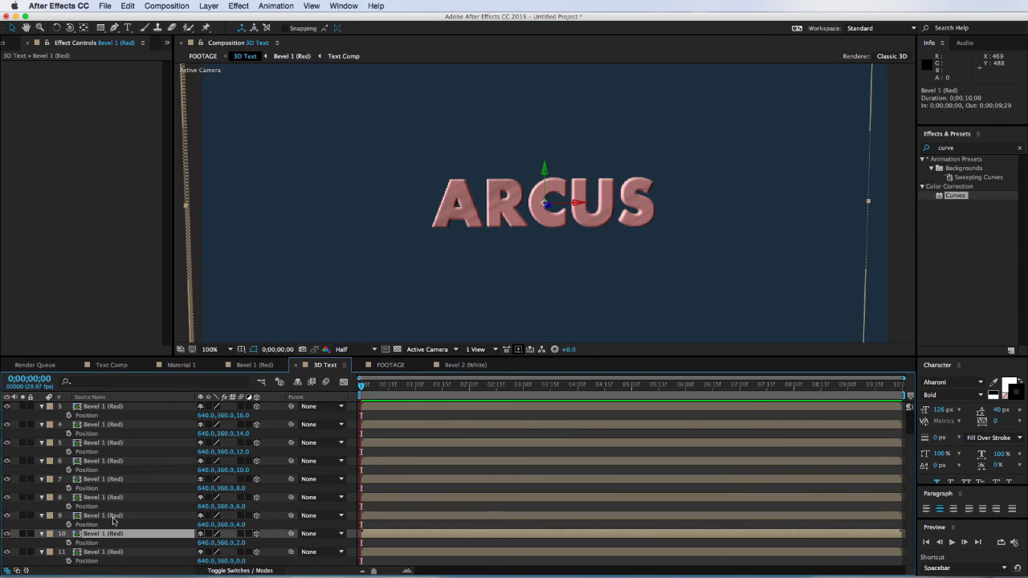
pyautogui.click(115, 516)
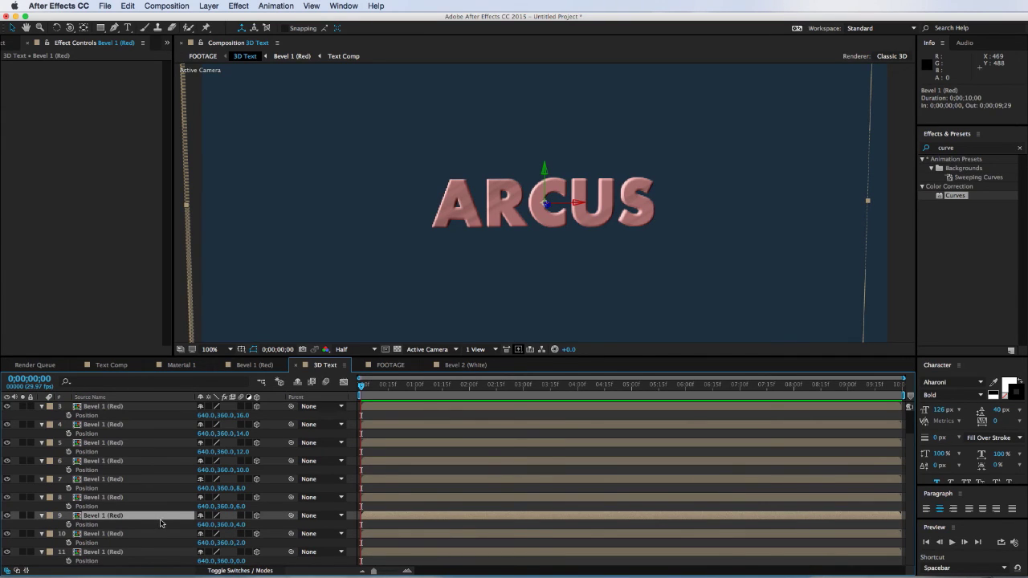
pyautogui.press('p')
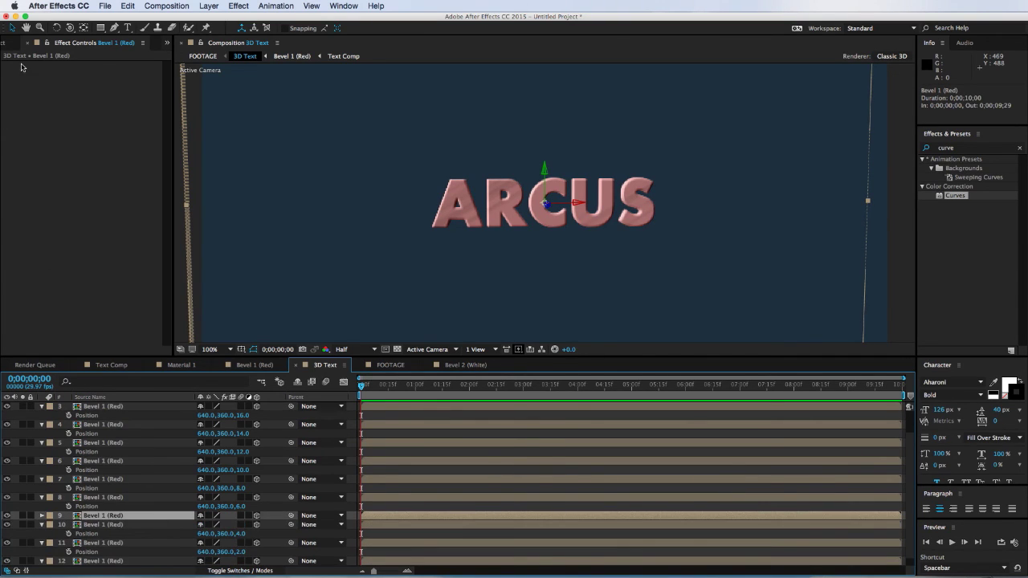
pyautogui.scroll(2, 115, 441)
pyautogui.keyDown('shift'); pyautogui.click(116, 434); pyautogui.keyUp('shift')
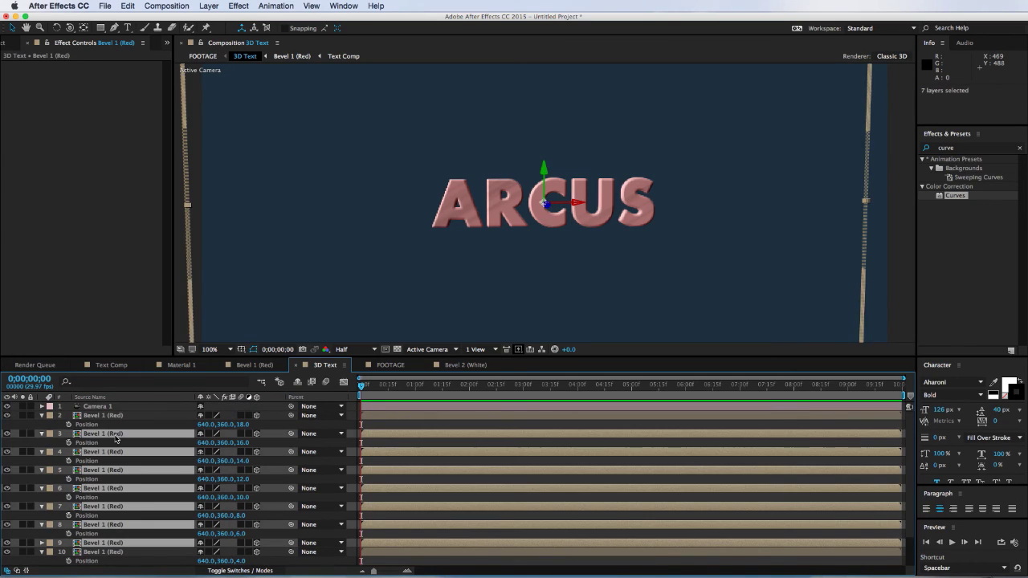
# Replace the source of layers 3–9 with Bevel 2 (White) from the Project panel.
pyautogui.click(5, 45)
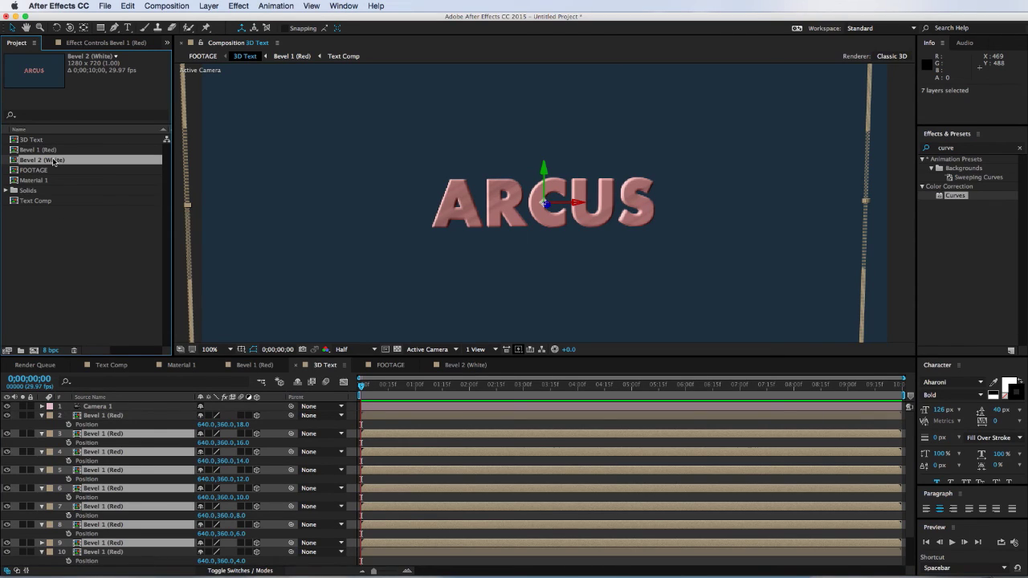
pyautogui.moveTo(53, 162); pyautogui.dragTo(117, 431)
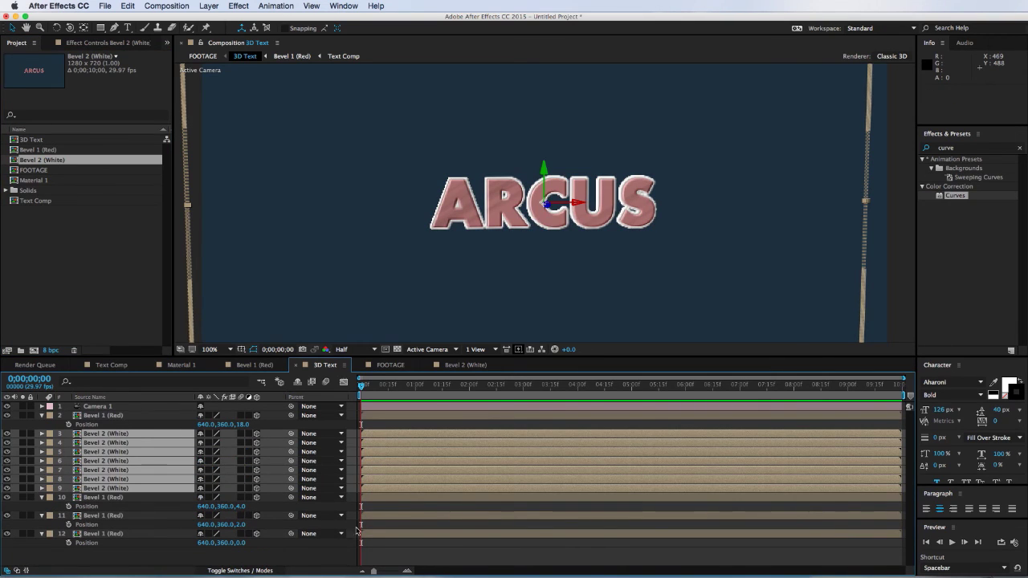
pyautogui.press('F2')
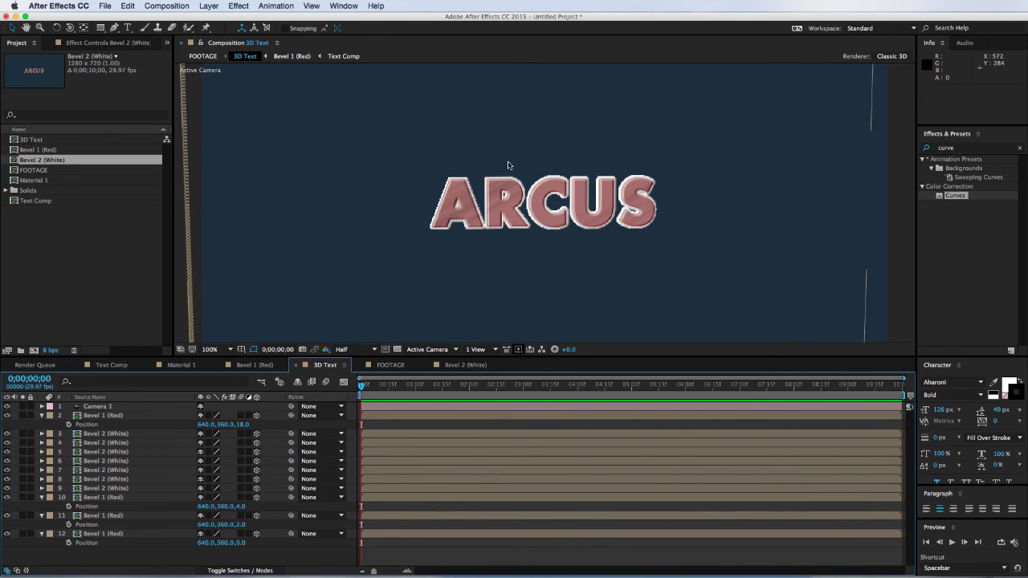
# Orbit the camera for a tilted view of ARCUS's white-edged extrusion.
pyautogui.press('c')
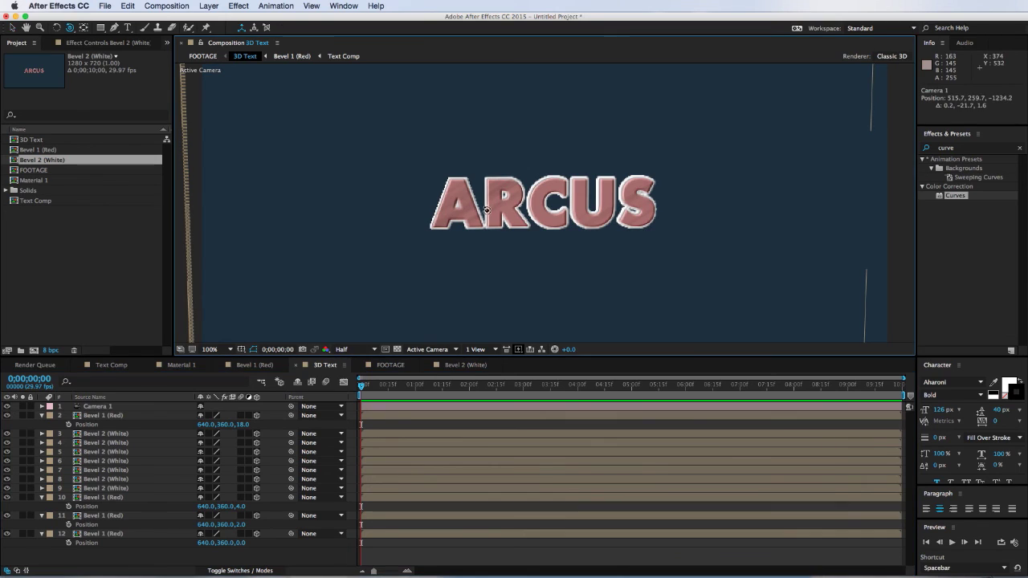
pyautogui.moveTo(486, 210)
pyautogui.mouseDown()
pyautogui.moveTo(580, 278)
pyautogui.moveTo(510, 211)
pyautogui.moveTo(507, 96)
pyautogui.moveTo(491, 173)
pyautogui.moveTo(503, 217)
pyautogui.mouseUp()
pyautogui.scroll(2, 510, 211)
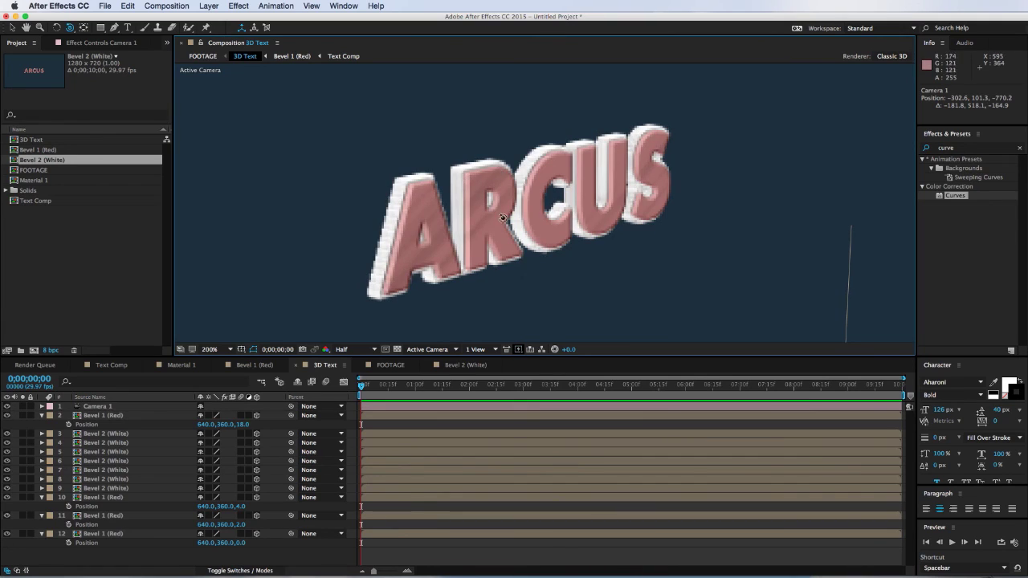
# In the FOOTAGE comp at 200% zoom, set the 3D Text layer's Y Rotation to +7°.
pyautogui.click(406, 367)
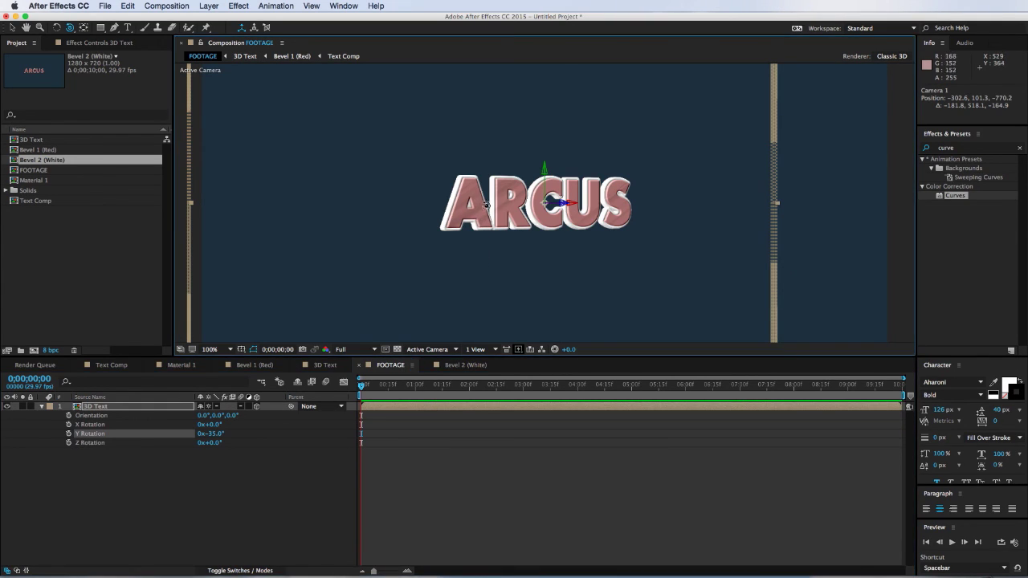
pyautogui.press('.')
pyautogui.moveTo(213, 434); pyautogui.dragTo(191, 433)
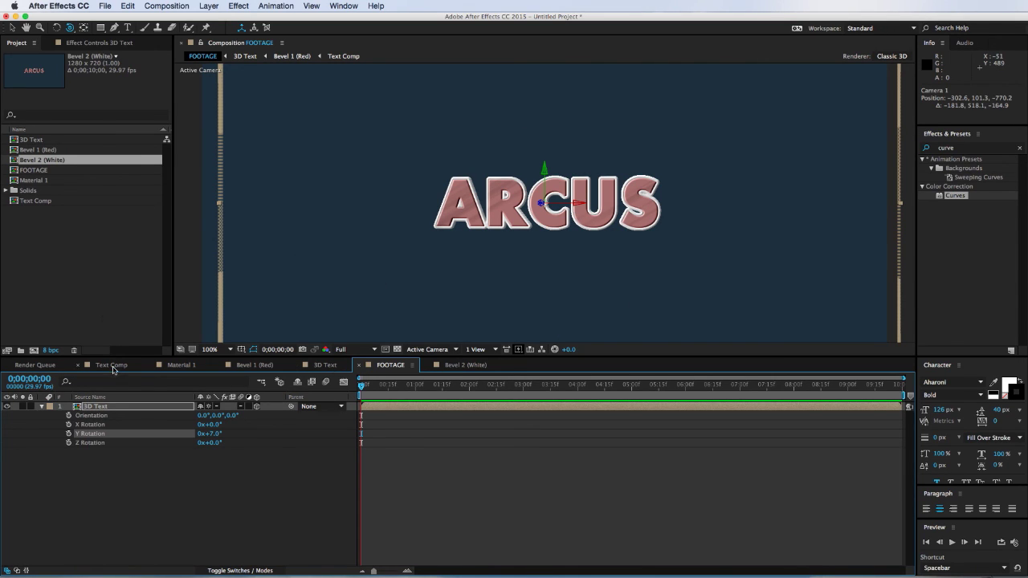
# Return to Text Comp with the ARCUS layer deselected and the Selection tool (V) active.
pyautogui.click(111, 365)
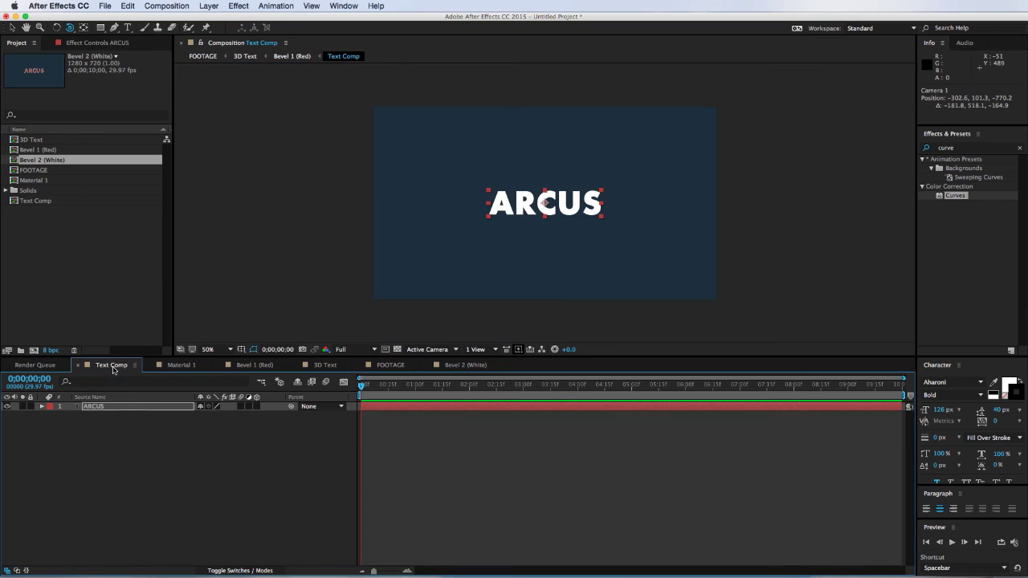
pyautogui.click(543, 469)
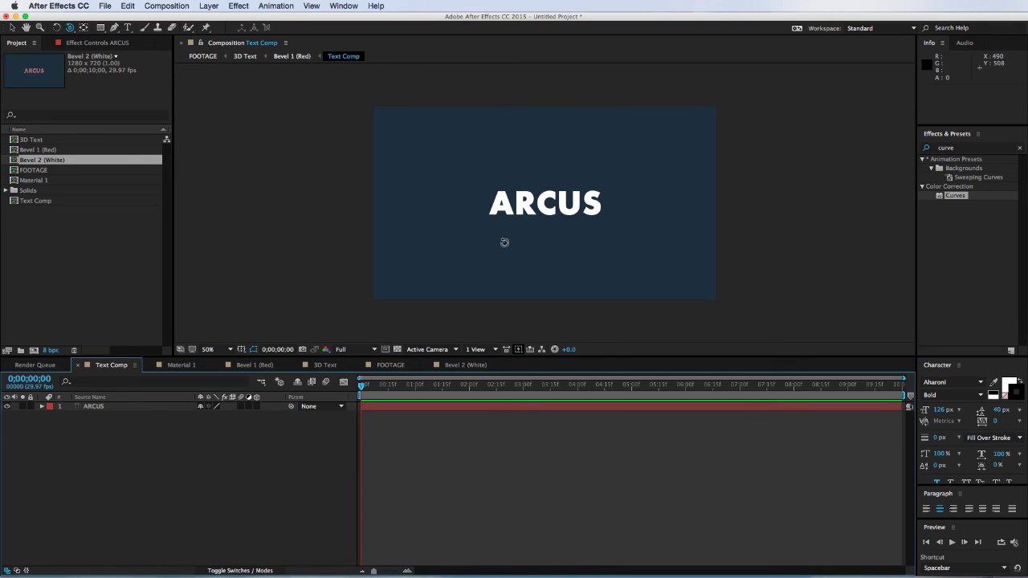
pyautogui.press('v')
pyautogui.click(400, 365)
pyautogui.click(112, 365)
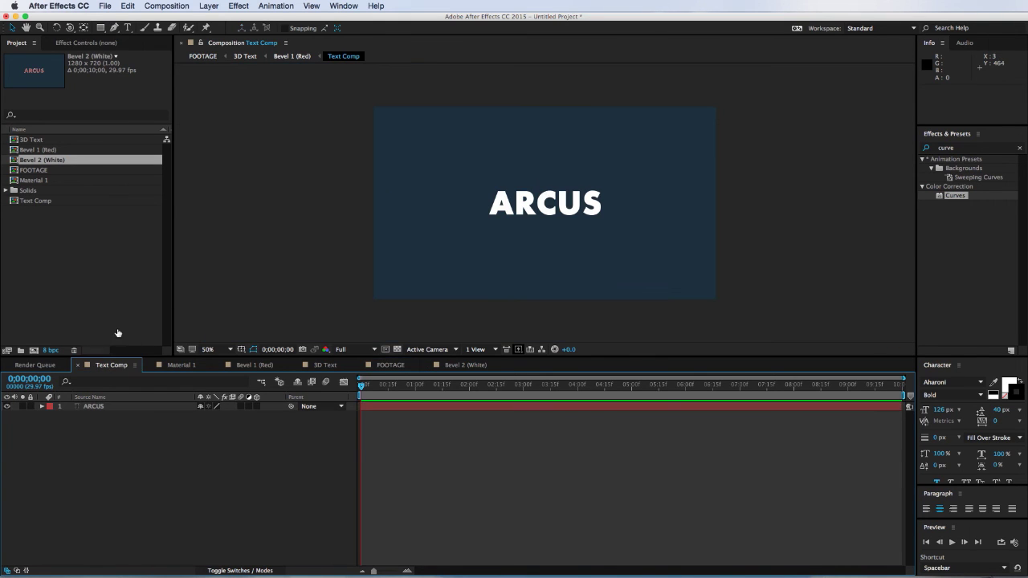
# Drag Arcus Logo.png from a Finder window into the Project panel.
pyautogui.moveTo(471, 557)
pyautogui.click(395, 554)
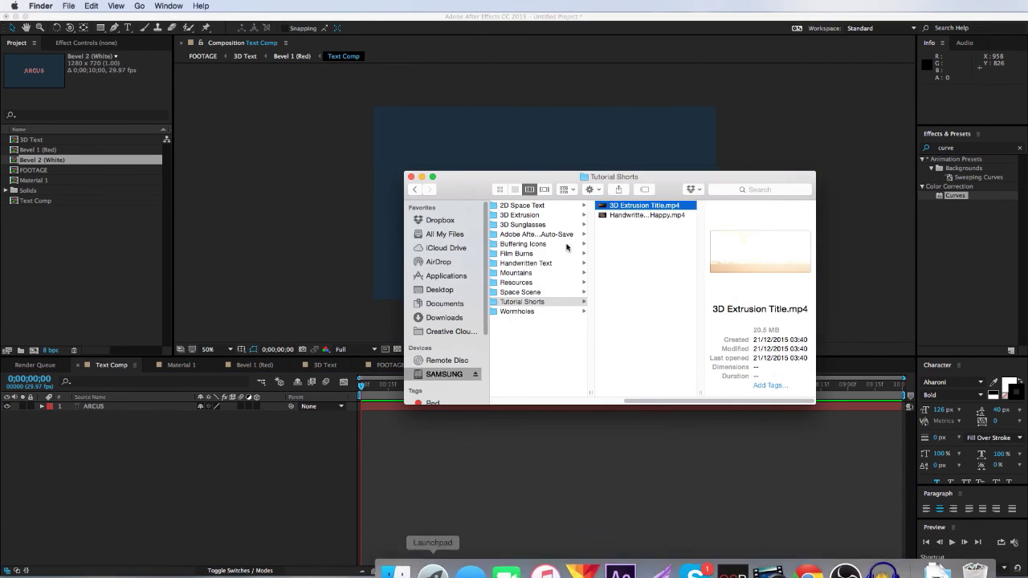
pyautogui.moveTo(632, 401); pyautogui.dragTo(482, 401)
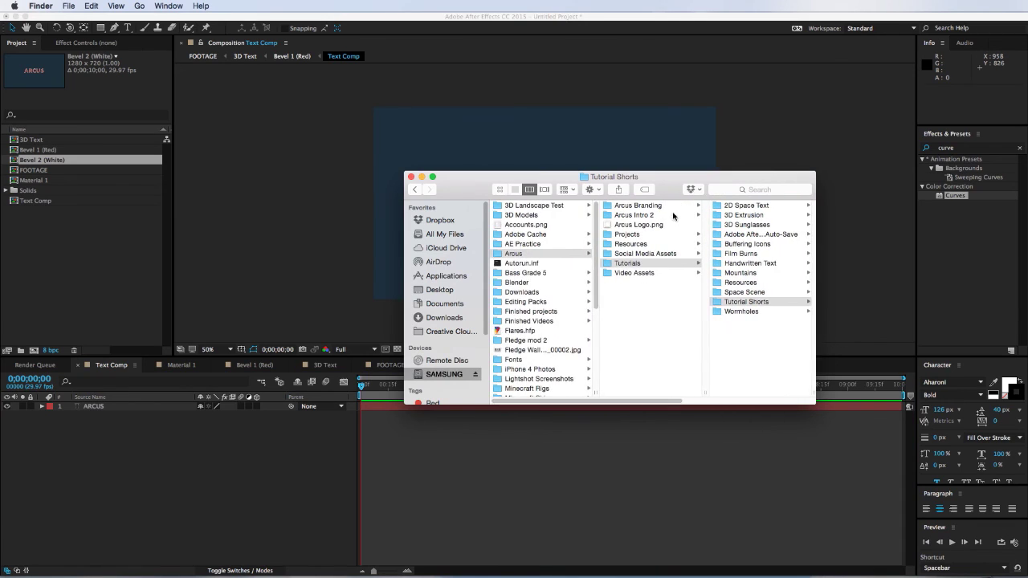
pyautogui.moveTo(670, 227); pyautogui.dragTo(110, 222)
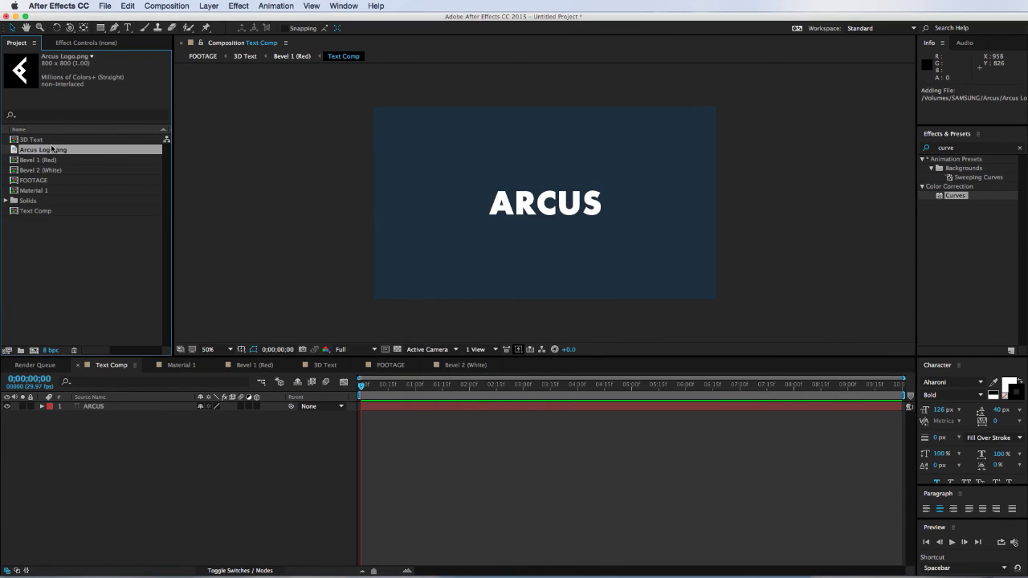
# Place Arcus Logo.png into Text Comp and delete the ARCUS text layer.
pyautogui.moveTo(50, 153); pyautogui.dragTo(92, 417)
pyautogui.click(93, 416)
pyautogui.press('Delete')
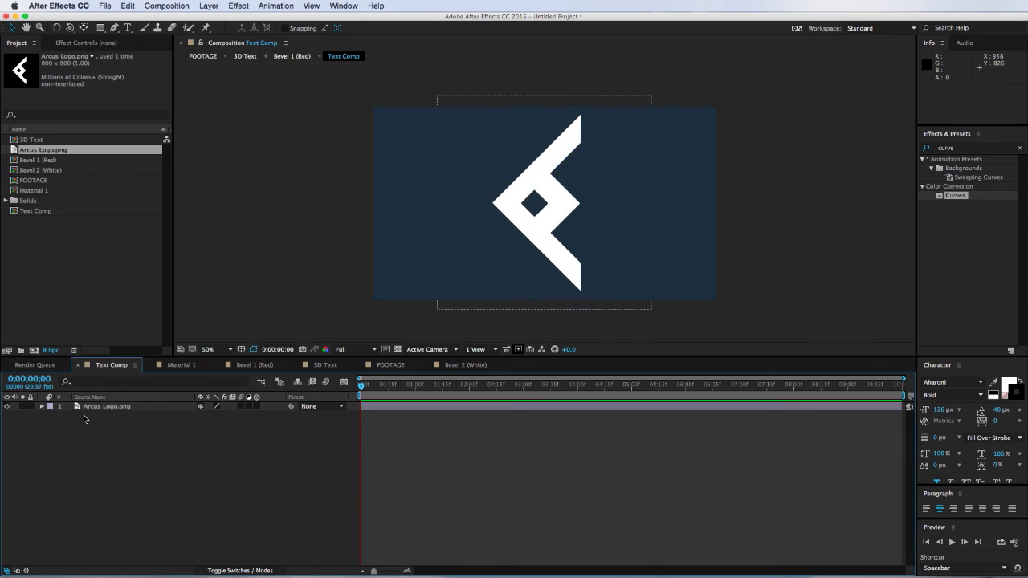
# Shrink the Arcus Logo.png layer to 48% scale.
pyautogui.click(97, 407)
pyautogui.press('s')
pyautogui.moveTo(210, 415); pyautogui.dragTo(187, 421)
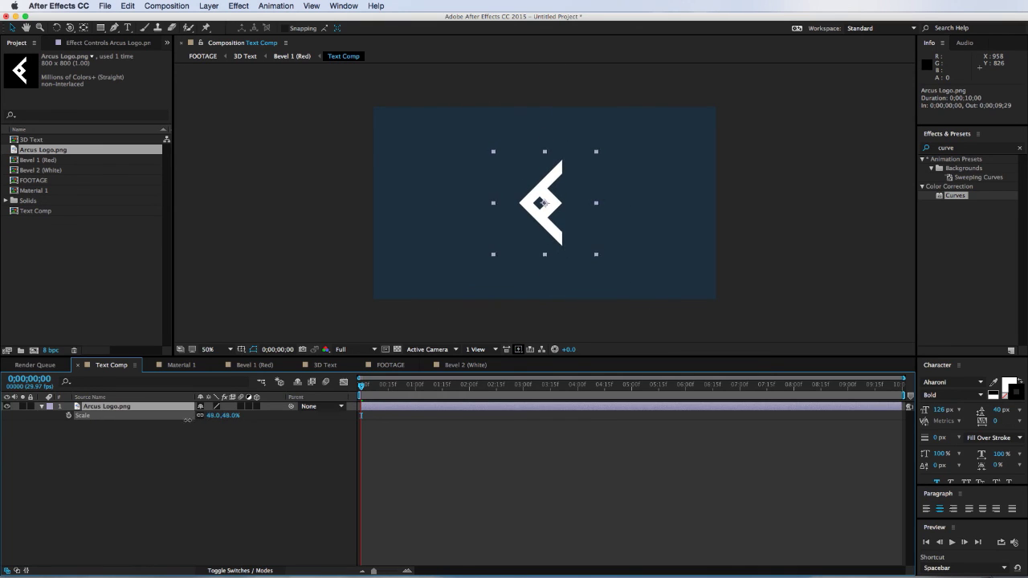
pyautogui.click(441, 434)
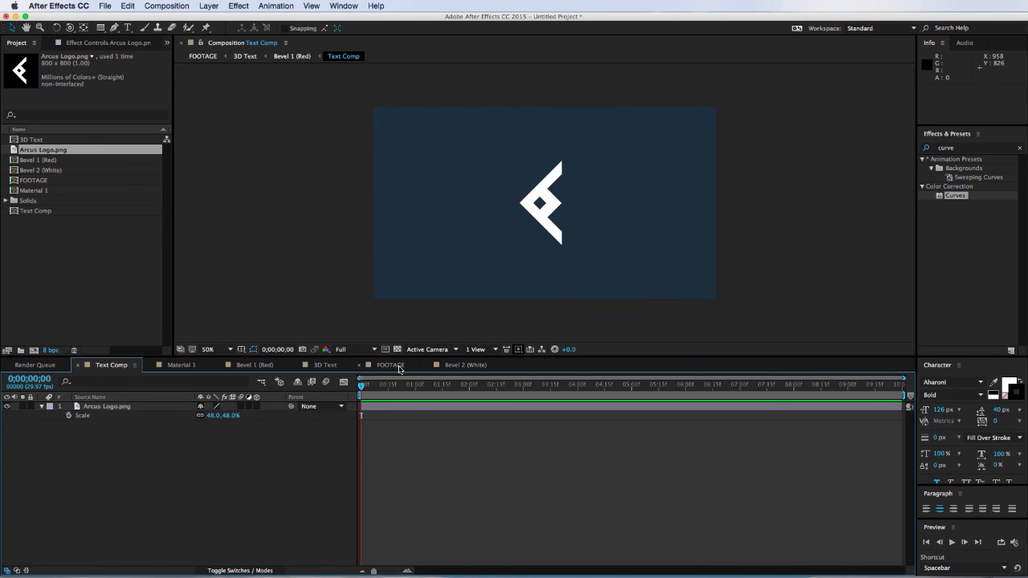
# View the extruded logo in FOOTAGE at 100%, rotating it on Y, then return Y Rotation to 7°.
pyautogui.click(398, 366)
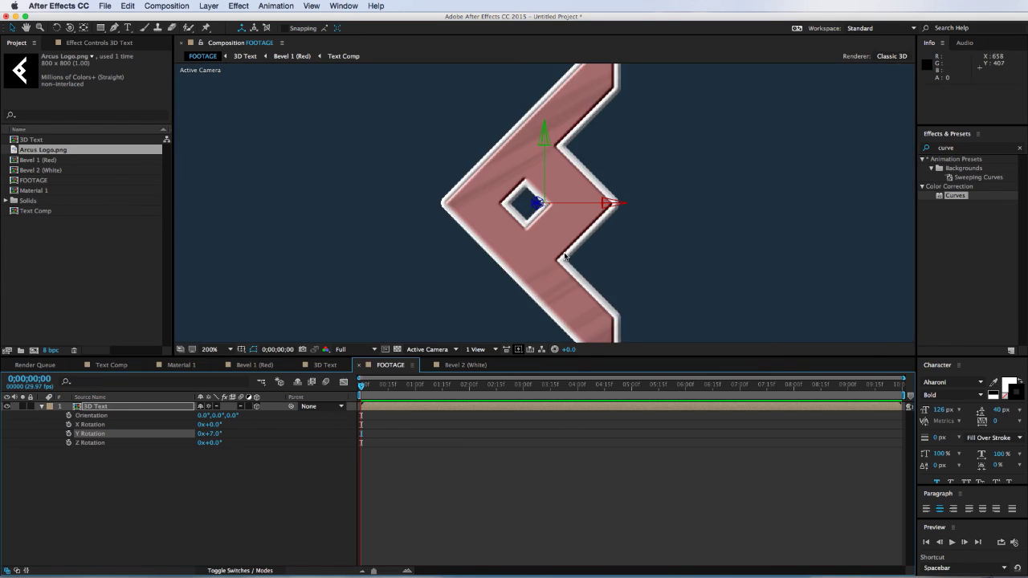
pyautogui.press(',')
pyautogui.press('c')
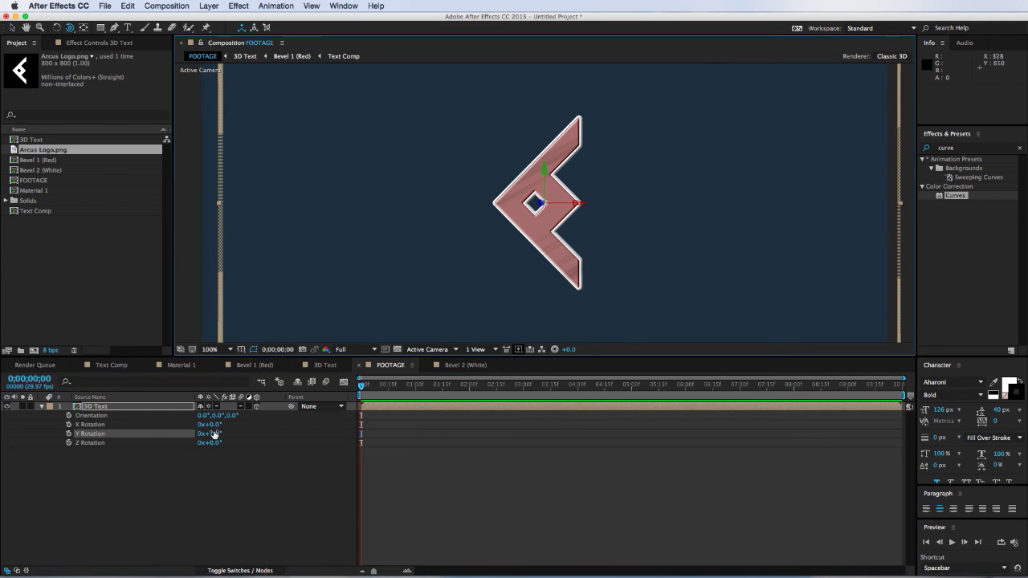
pyautogui.moveTo(215, 433)
pyautogui.mouseDown()
pyautogui.moveTo(225, 418)
pyautogui.moveTo(212, 436)
pyautogui.mouseUp()
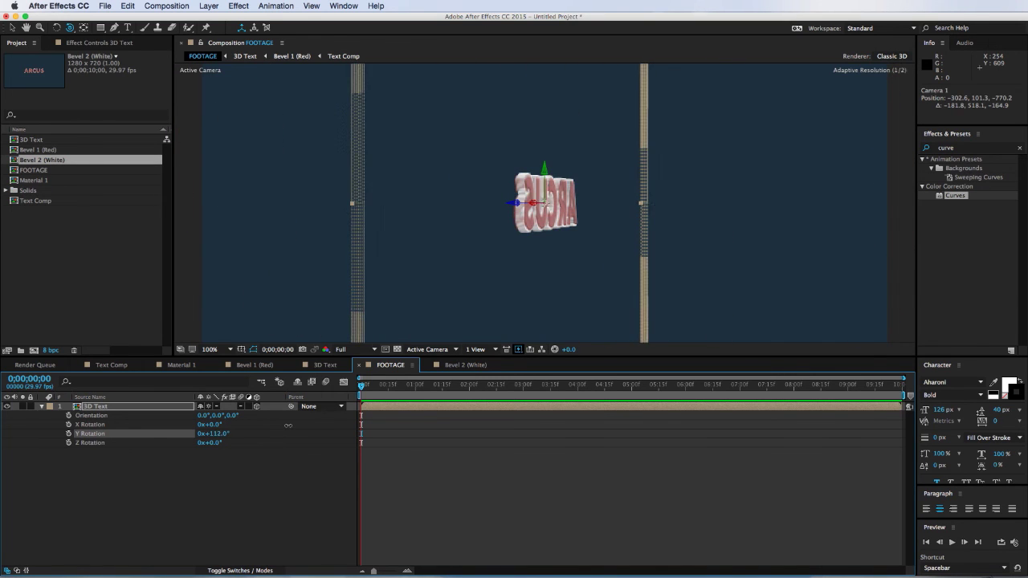
pyautogui.moveTo(287, 425); pyautogui.dragTo(230, 426)
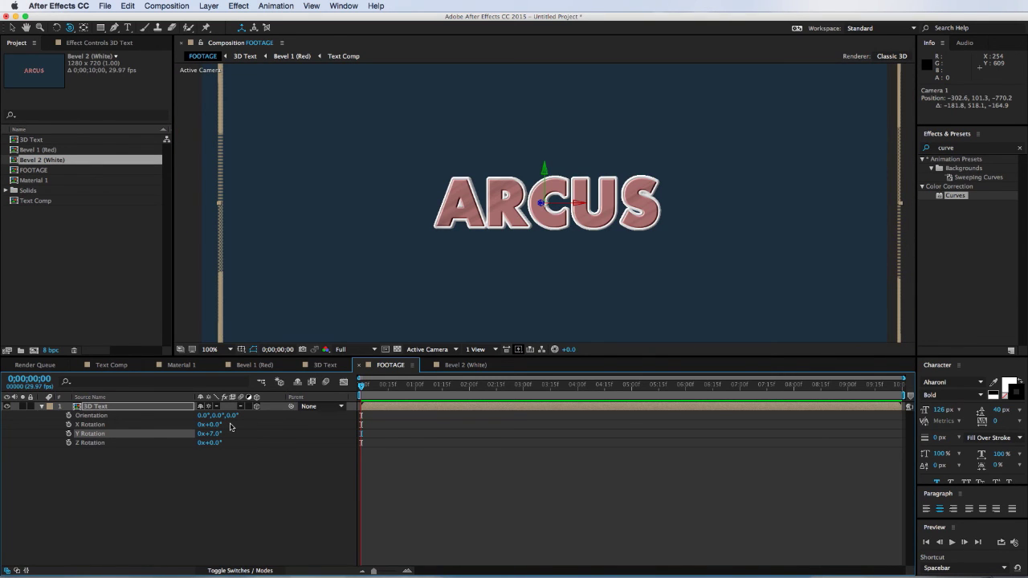